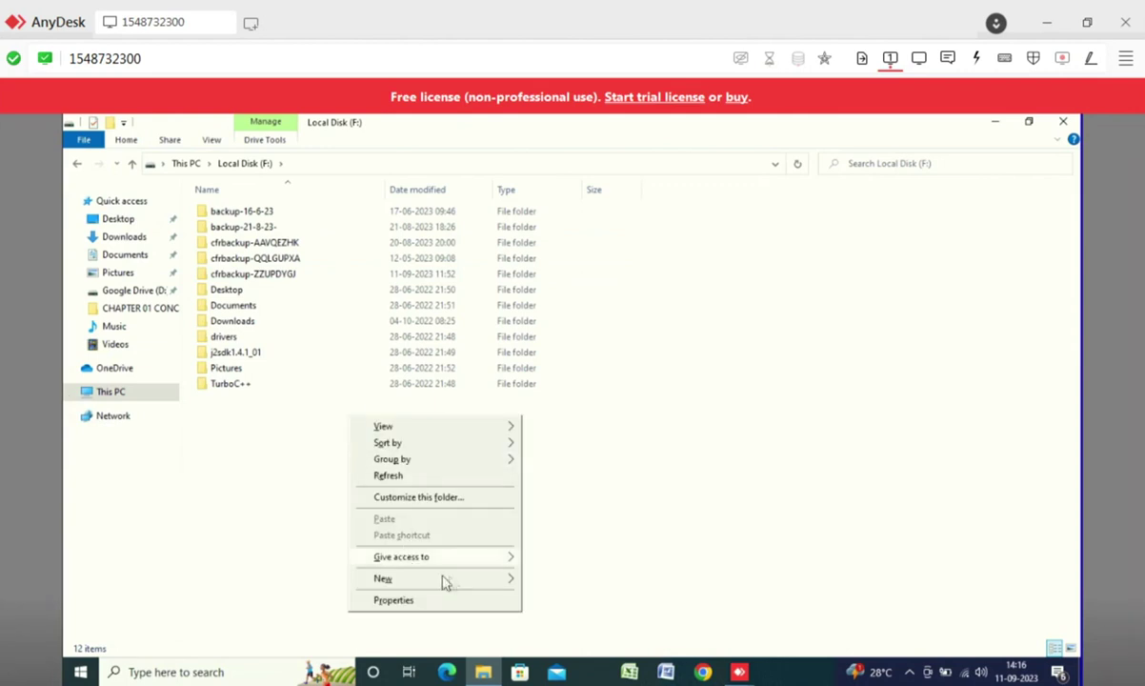
- Make a new folder named 'Costing classes of PA sir' on Local Disk (F:) and open it
{"action": "mouse_move", "coordinate": [513, 584]}
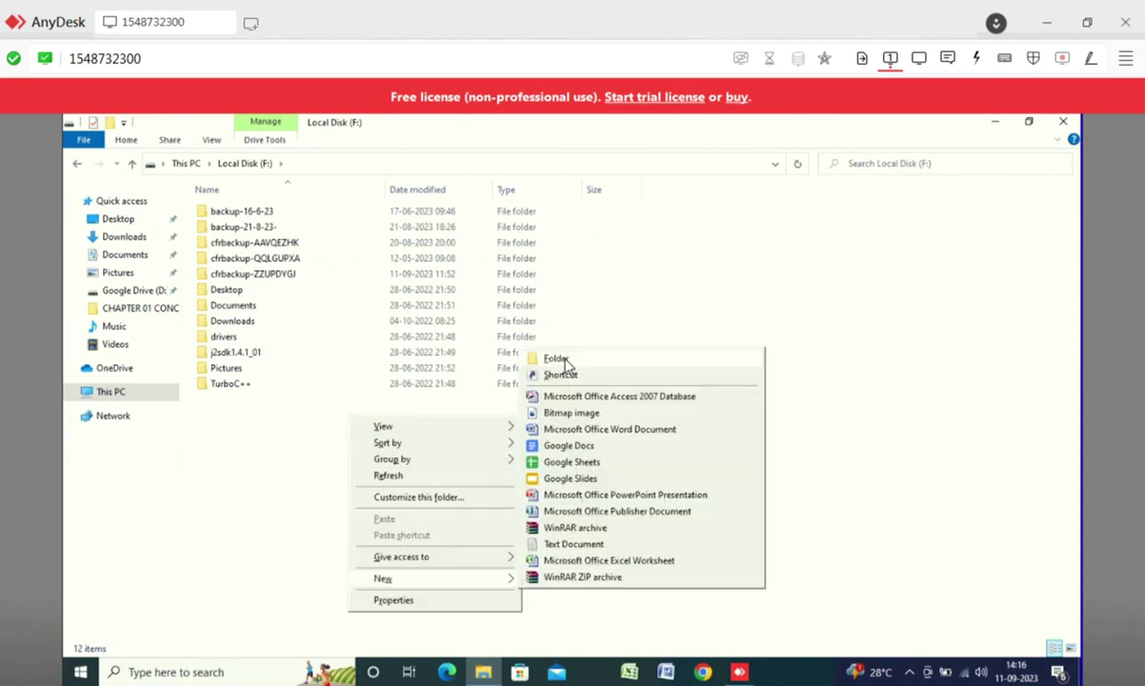
{"action": "left_click", "coordinate": [557, 358]}
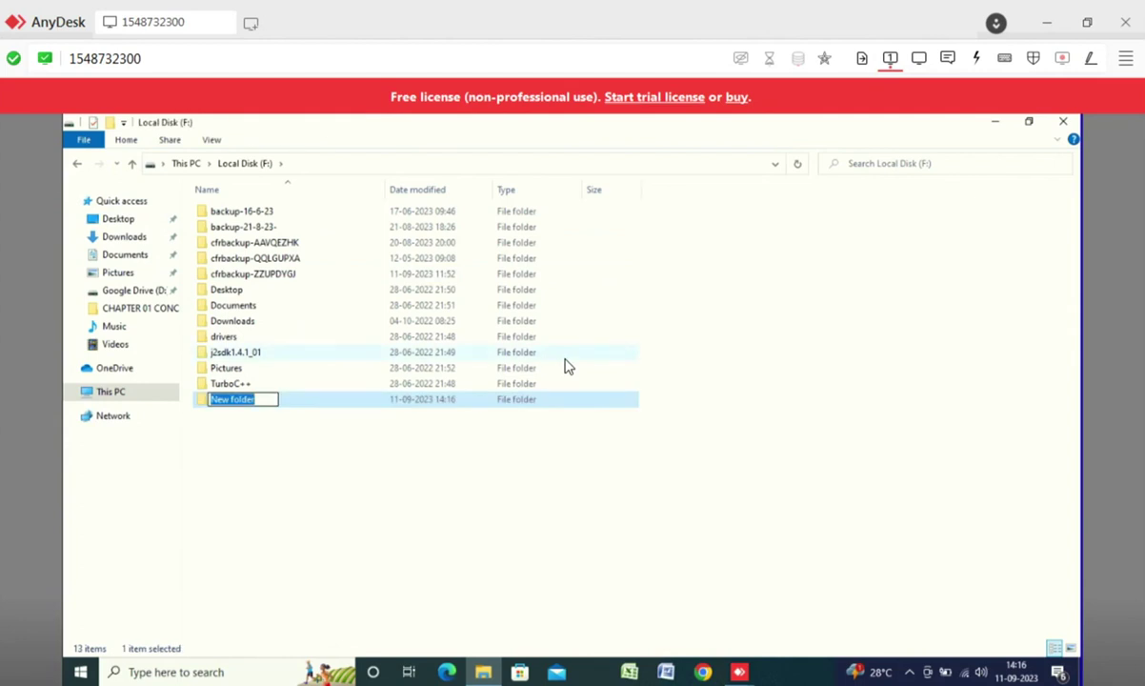
{"action": "type", "text": "Costing classes of PA sir"}
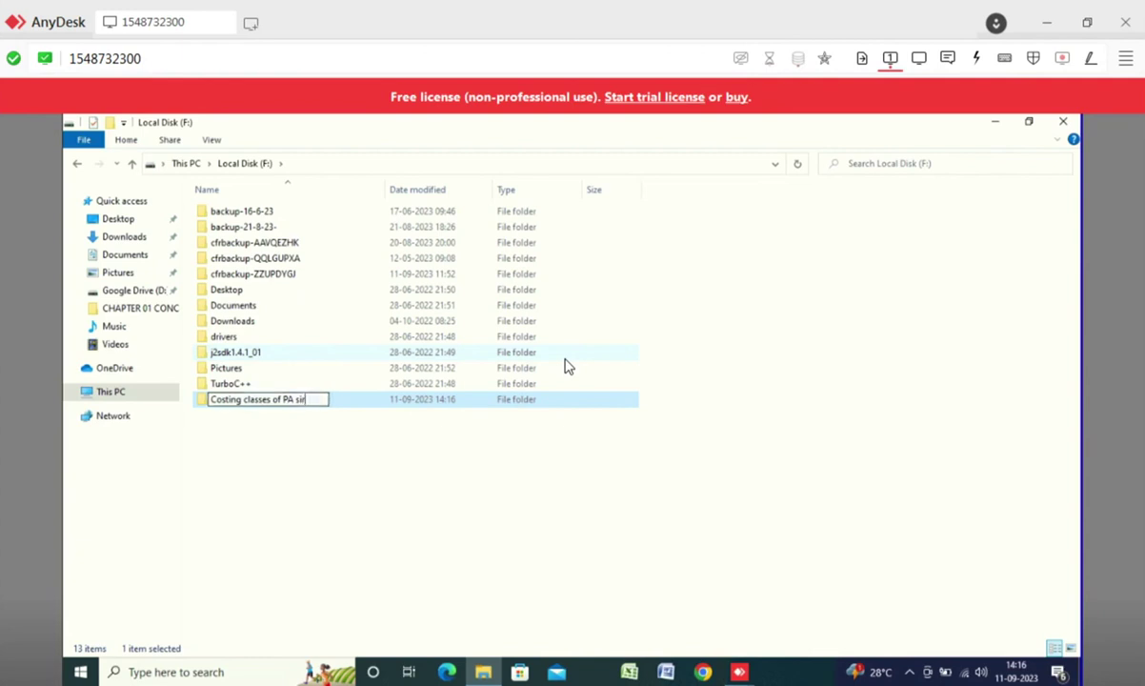
{"action": "key", "text": "Return"}
{"action": "double_click", "coordinate": [262, 400]}
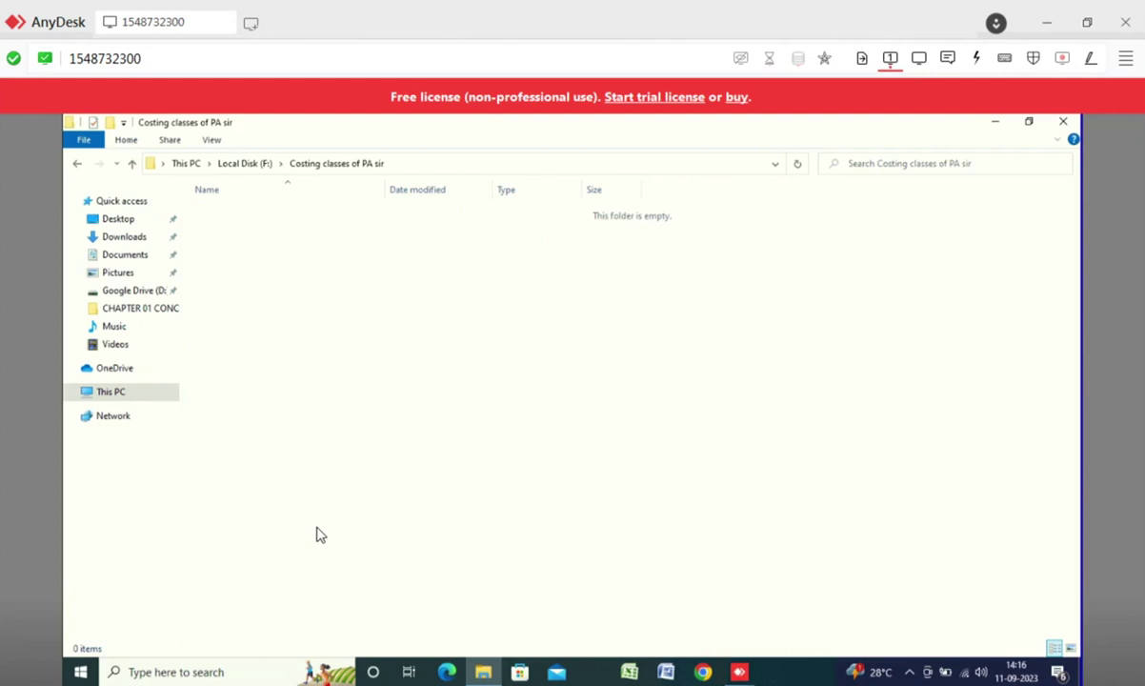
- Browse the files in the Downloads folder, then switch to Google Chrome
{"action": "left_click", "coordinate": [122, 238]}
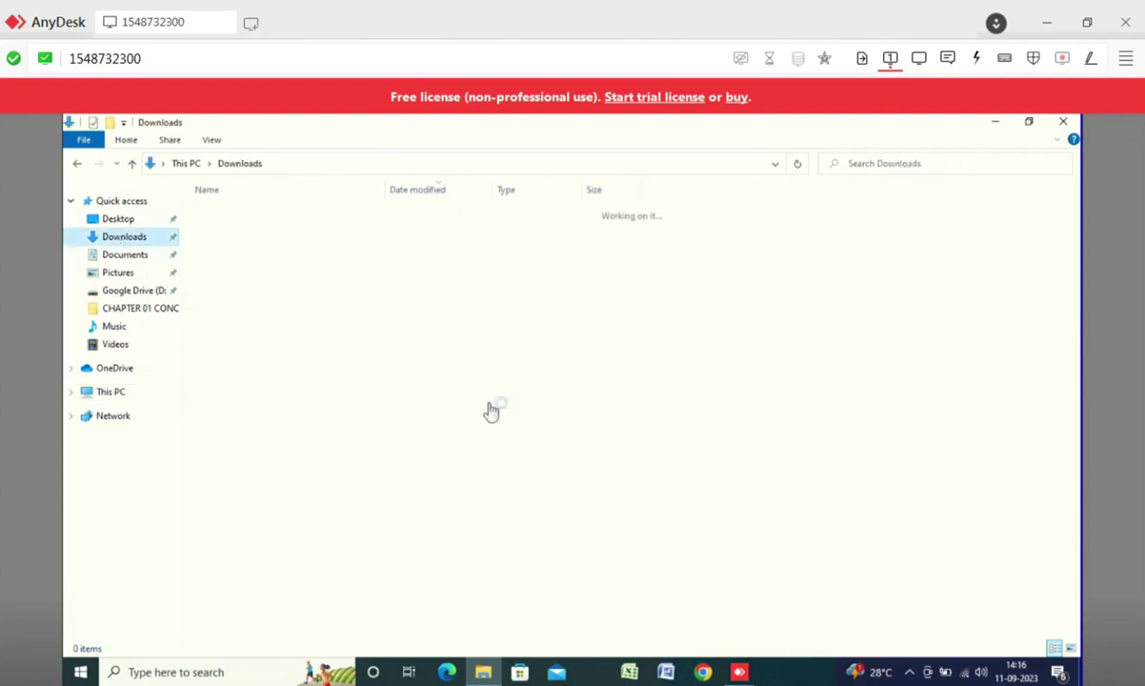
{"action": "scroll", "coordinate": [262, 355], "scroll_direction": "down", "scroll_amount": 1}
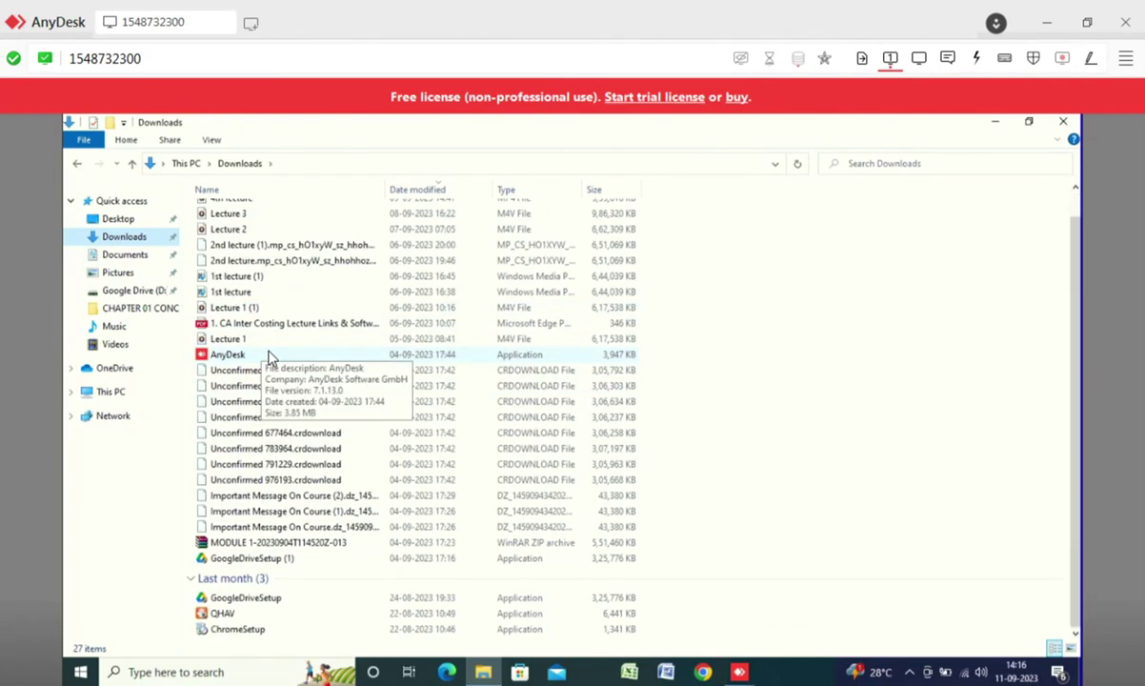
{"action": "scroll", "coordinate": [306, 448], "scroll_direction": "up", "scroll_amount": 1}
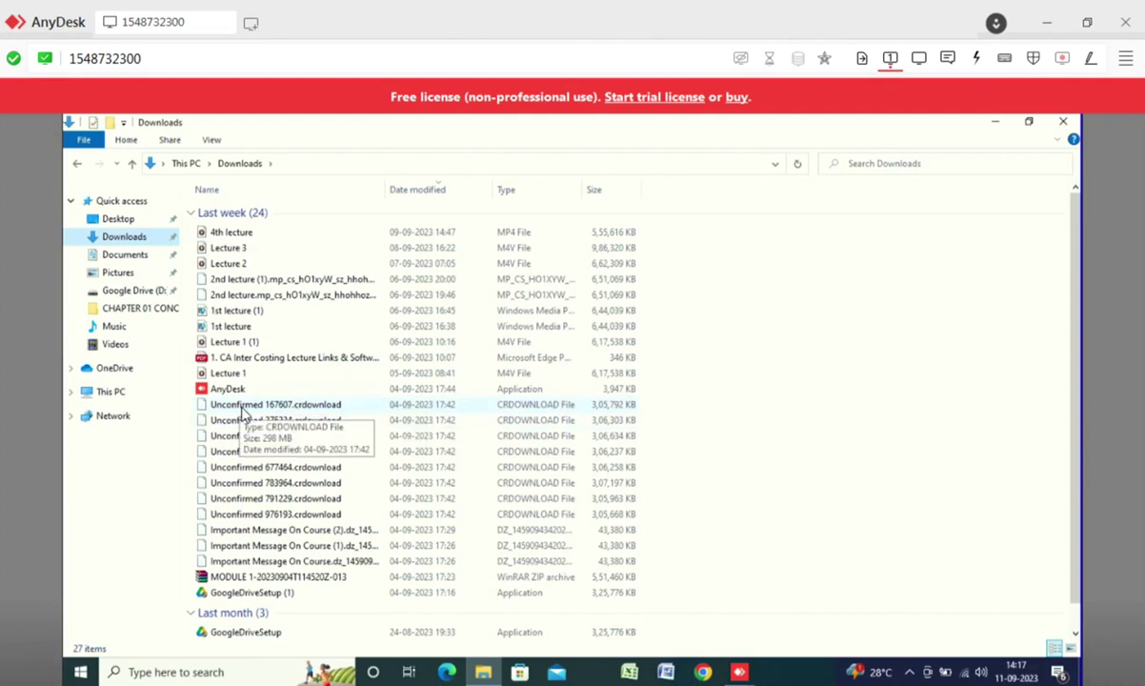
{"action": "left_click", "coordinate": [702, 672]}
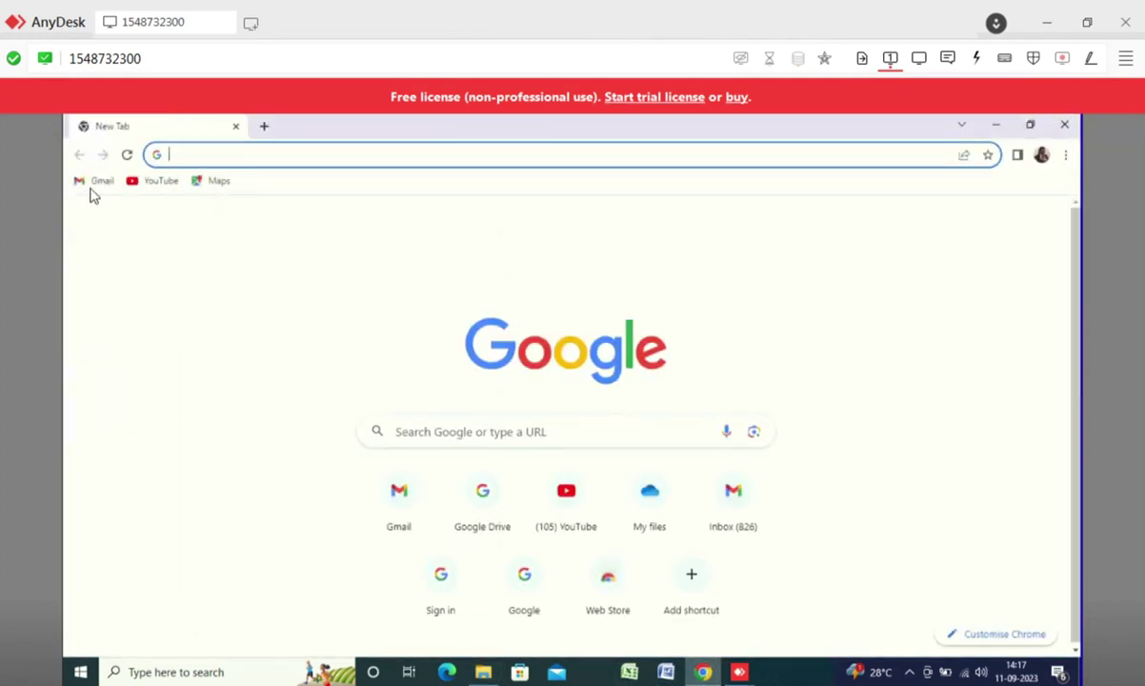
- Search Gmail for 'serial key' and open the SERIAL KEY email
{"action": "left_click", "coordinate": [96, 187]}
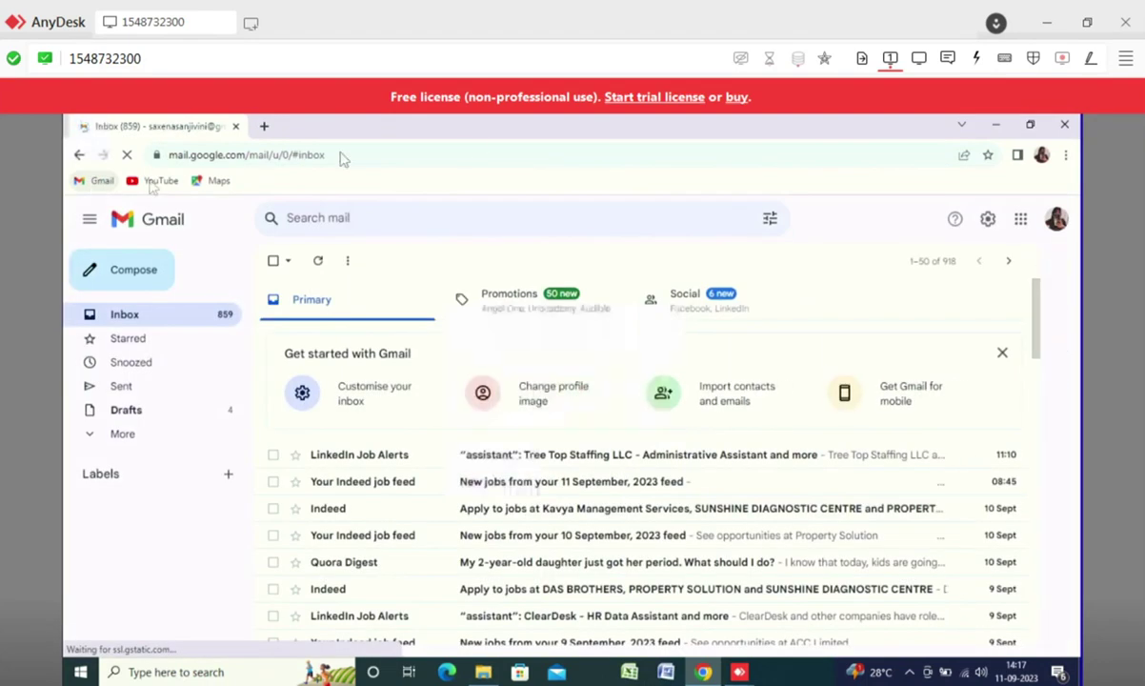
{"action": "left_click", "coordinate": [305, 217]}
{"action": "type", "text": "se"}
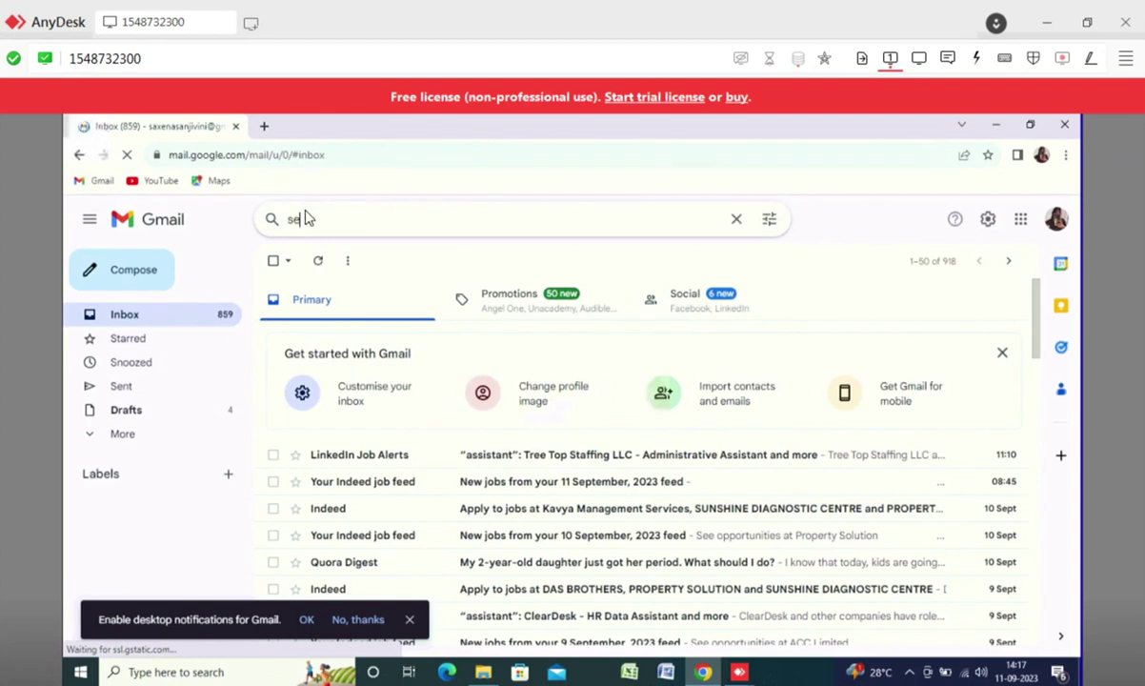
{"action": "type", "text": "rial key"}
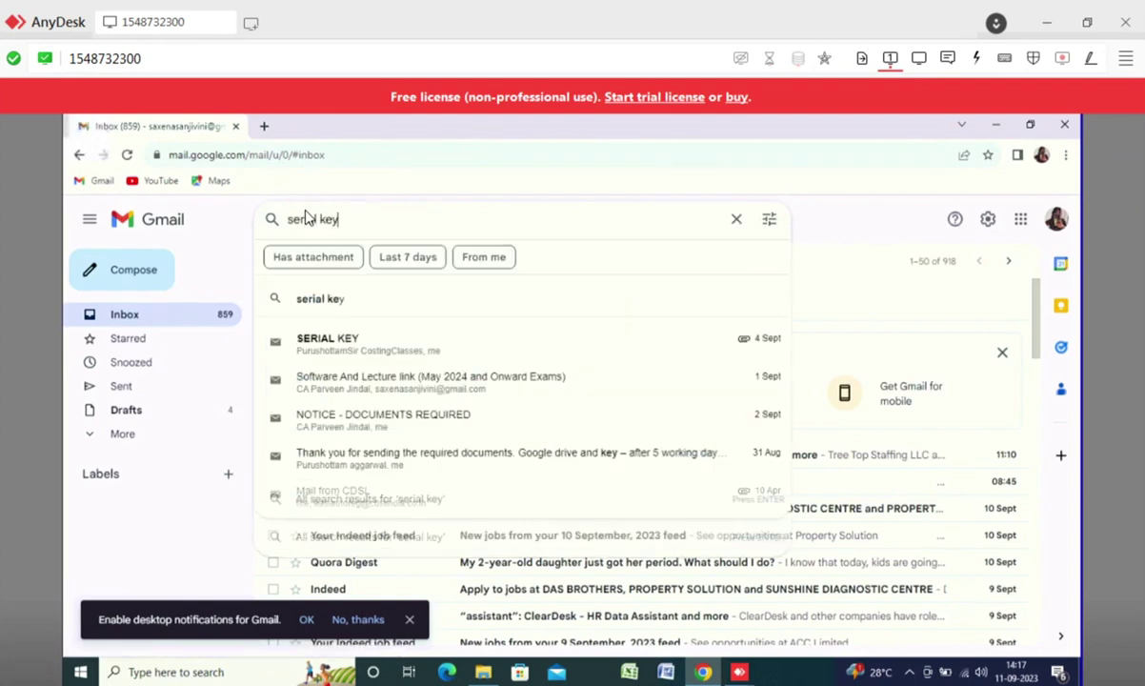
{"action": "left_click", "coordinate": [317, 347]}
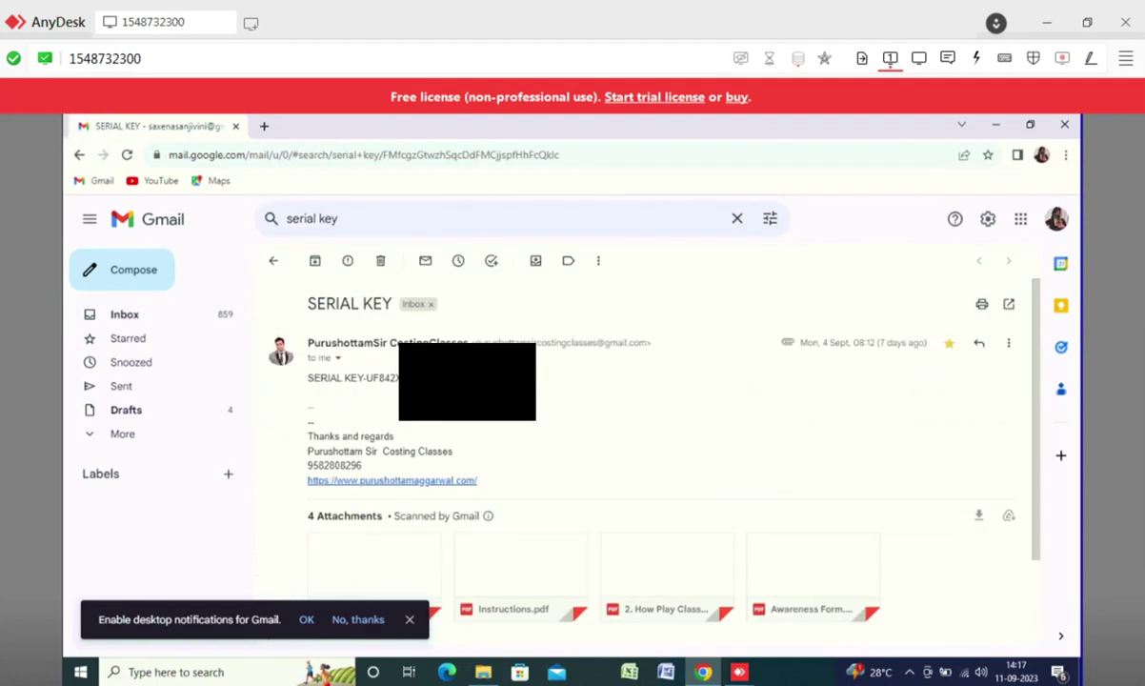
- Open the lecture links PDF attachment and follow its Software link to the Drive folder
{"action": "scroll", "coordinate": [429, 382], "scroll_direction": "down", "scroll_amount": 2}
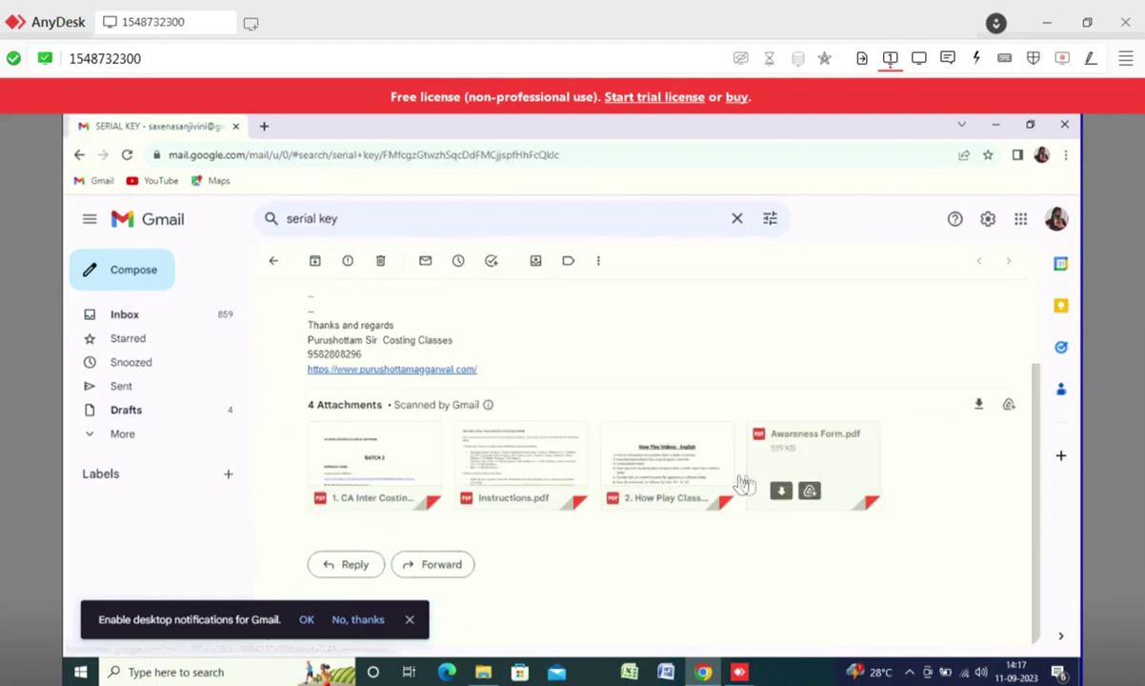
{"action": "mouse_move", "coordinate": [357, 451]}
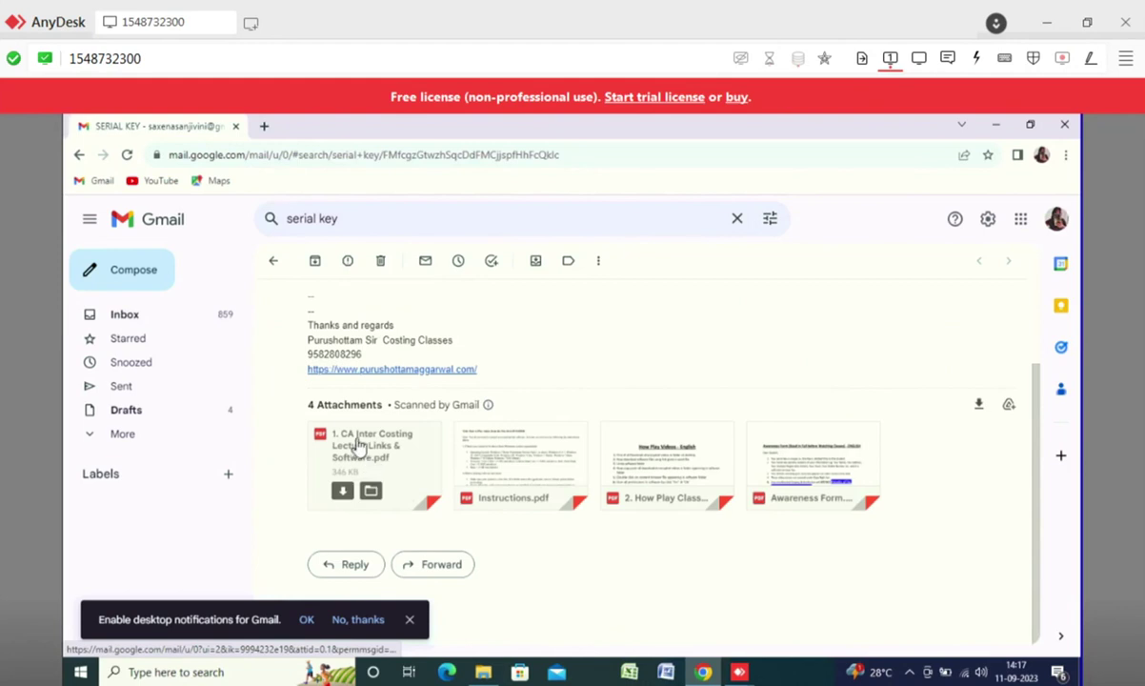
{"action": "left_click", "coordinate": [359, 444]}
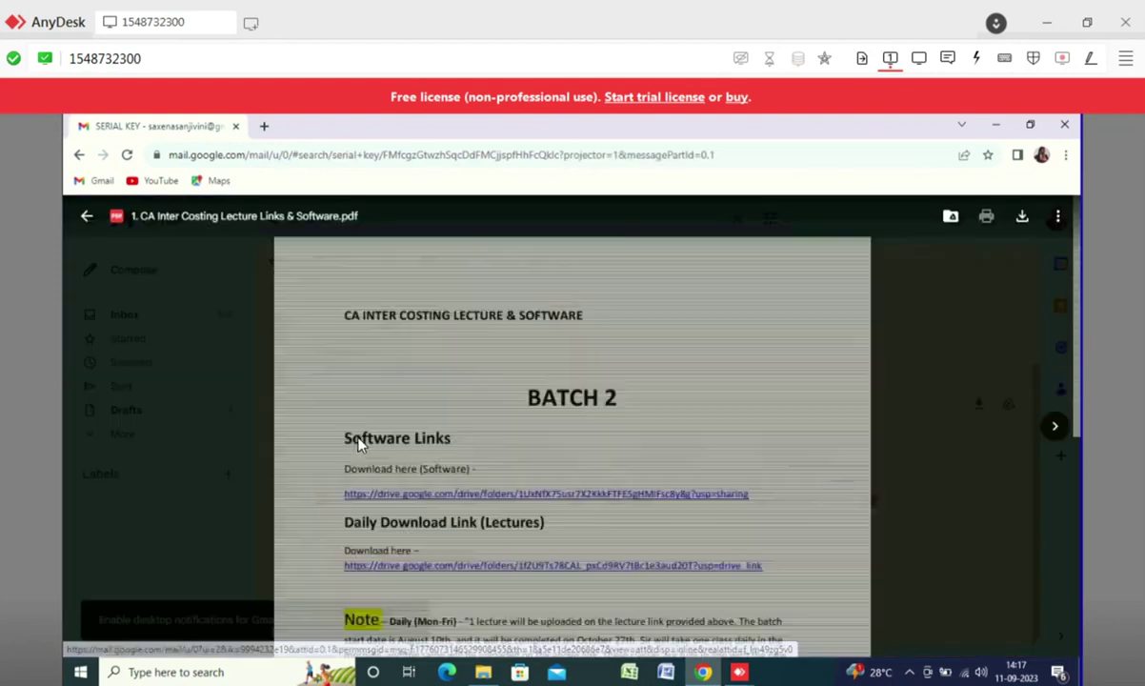
{"action": "scroll", "coordinate": [490, 467], "scroll_direction": "down", "scroll_amount": 1}
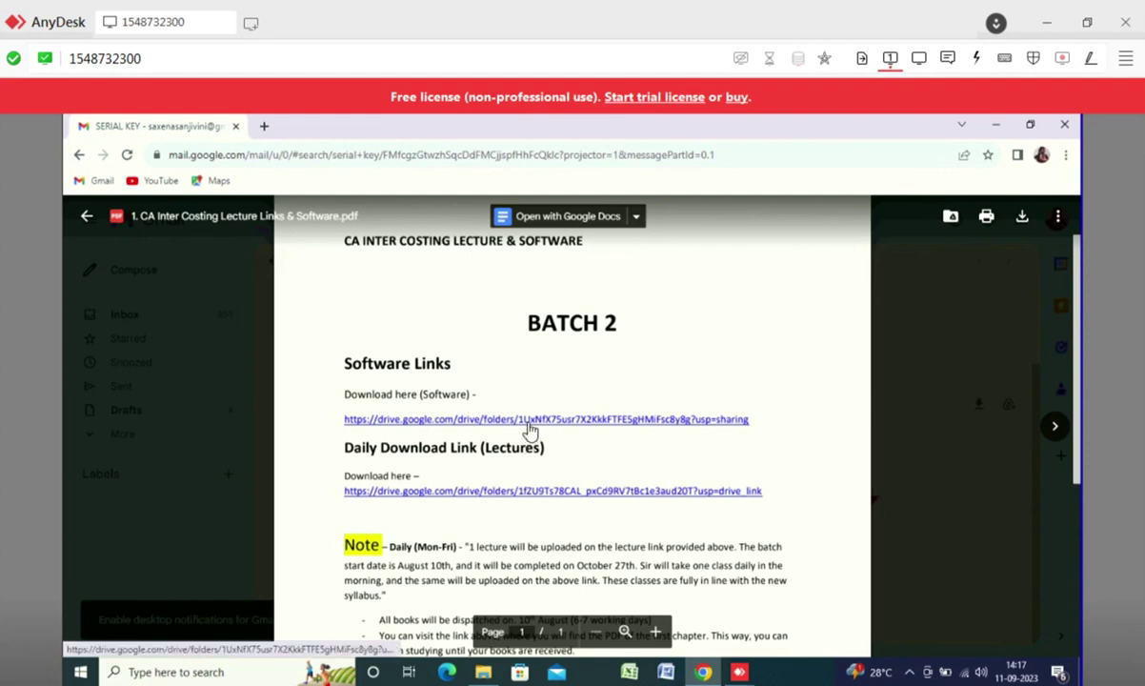
{"action": "left_click", "coordinate": [531, 420]}
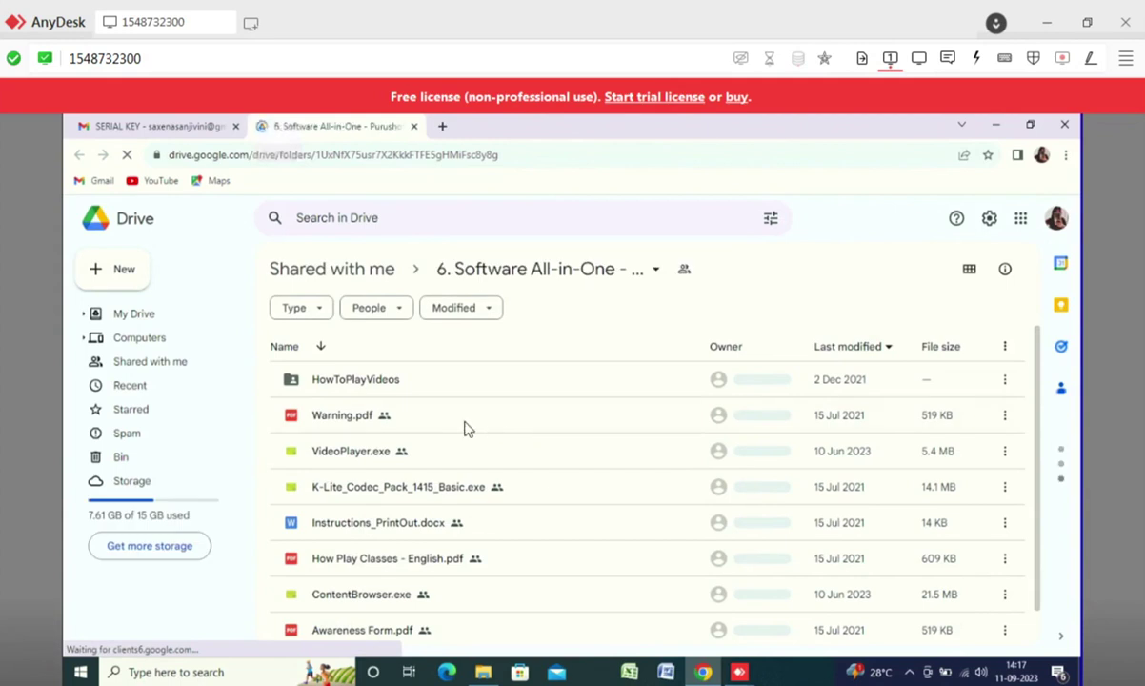
- Start downloading VideoPlayer.exe from the shared software folder
{"action": "scroll", "coordinate": [467, 429], "scroll_direction": "down", "scroll_amount": 1}
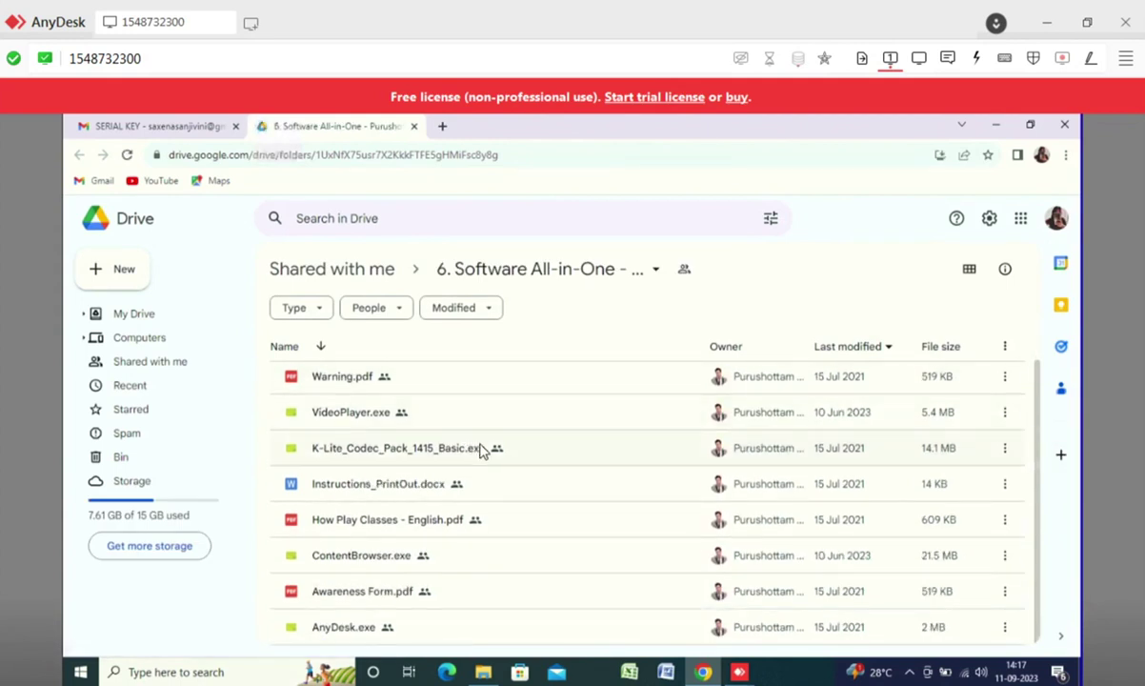
{"action": "scroll", "coordinate": [482, 451], "scroll_direction": "up", "scroll_amount": 1}
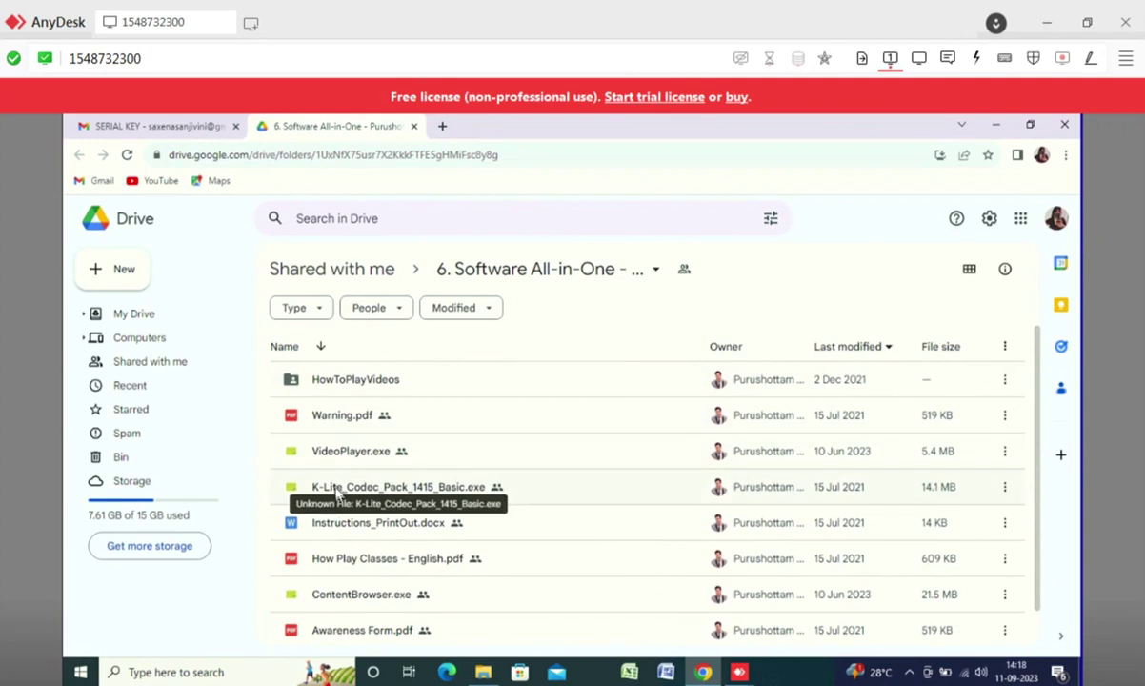
{"action": "left_click", "coordinate": [1006, 421]}
{"action": "left_click", "coordinate": [1006, 420]}
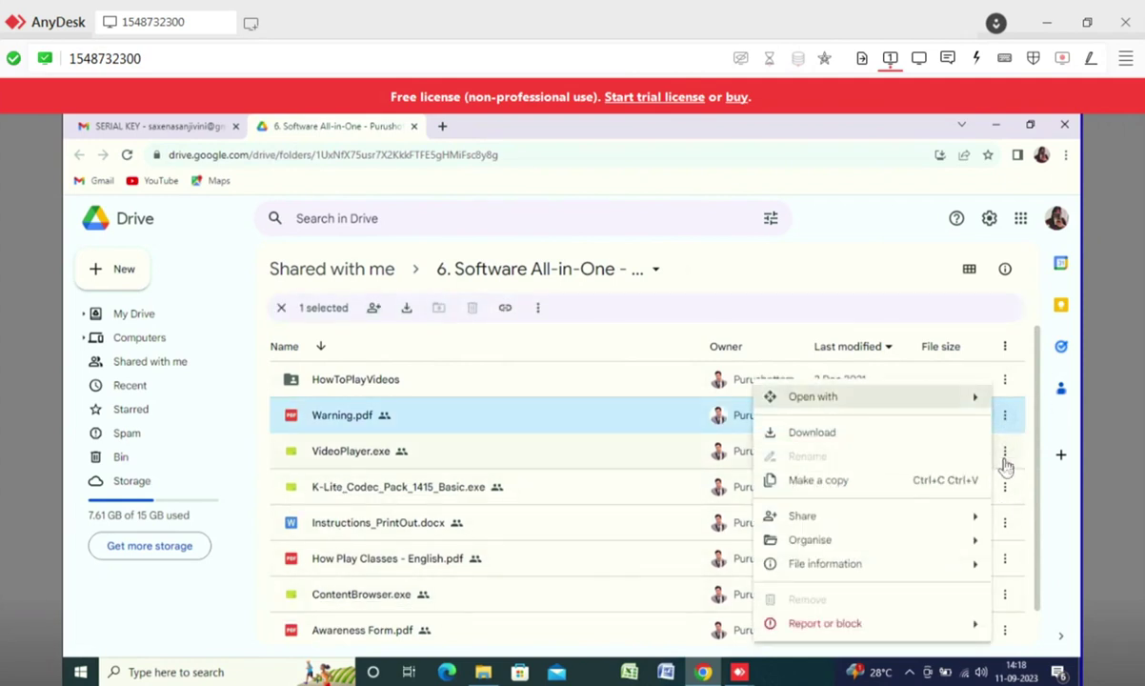
{"action": "left_click", "coordinate": [1006, 463]}
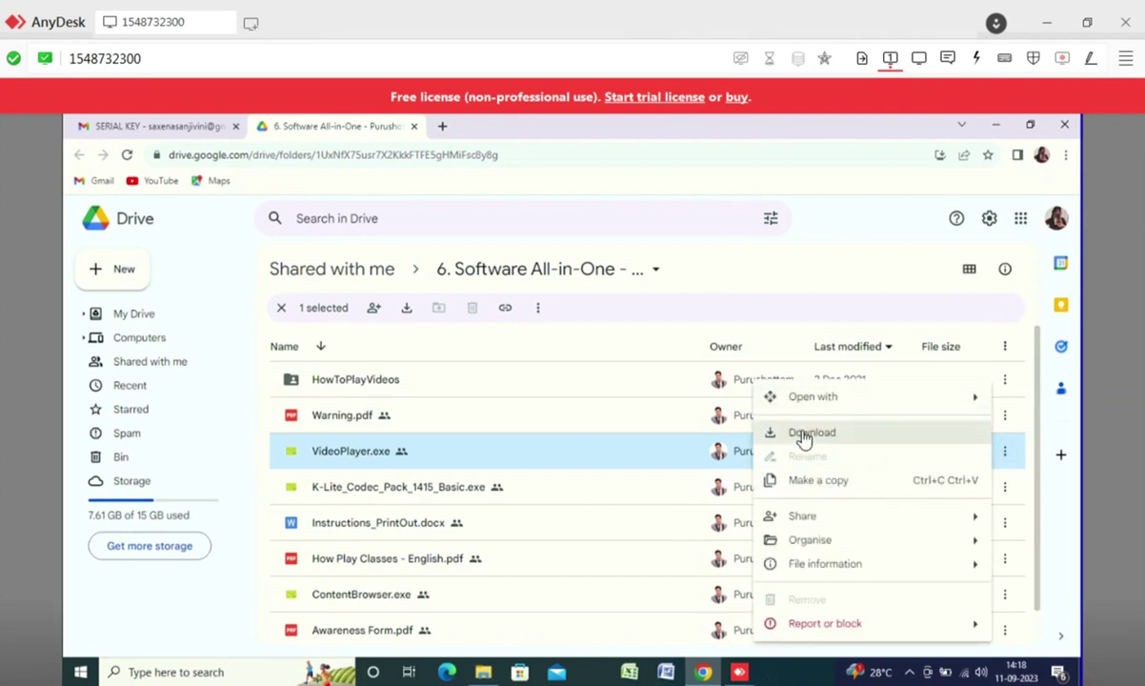
{"action": "left_click", "coordinate": [803, 435]}
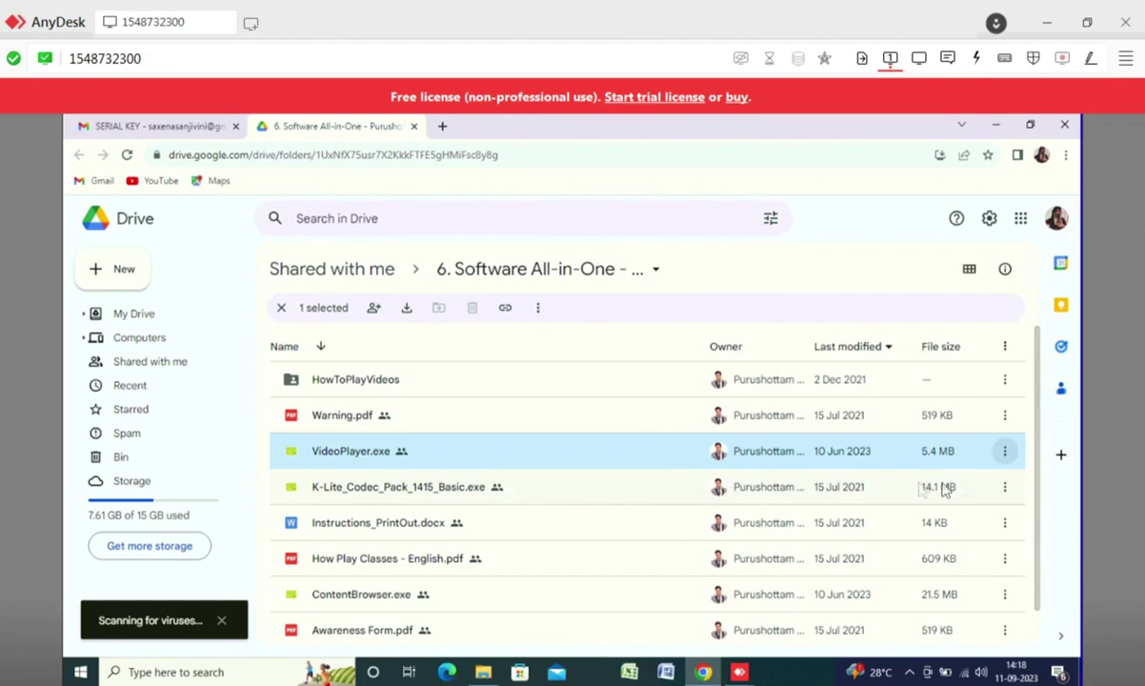
- Start downloads of K-Lite_Codec_Pack_1415_Basic.exe and ContentBrowser.exe
{"action": "left_click", "coordinate": [1004, 488]}
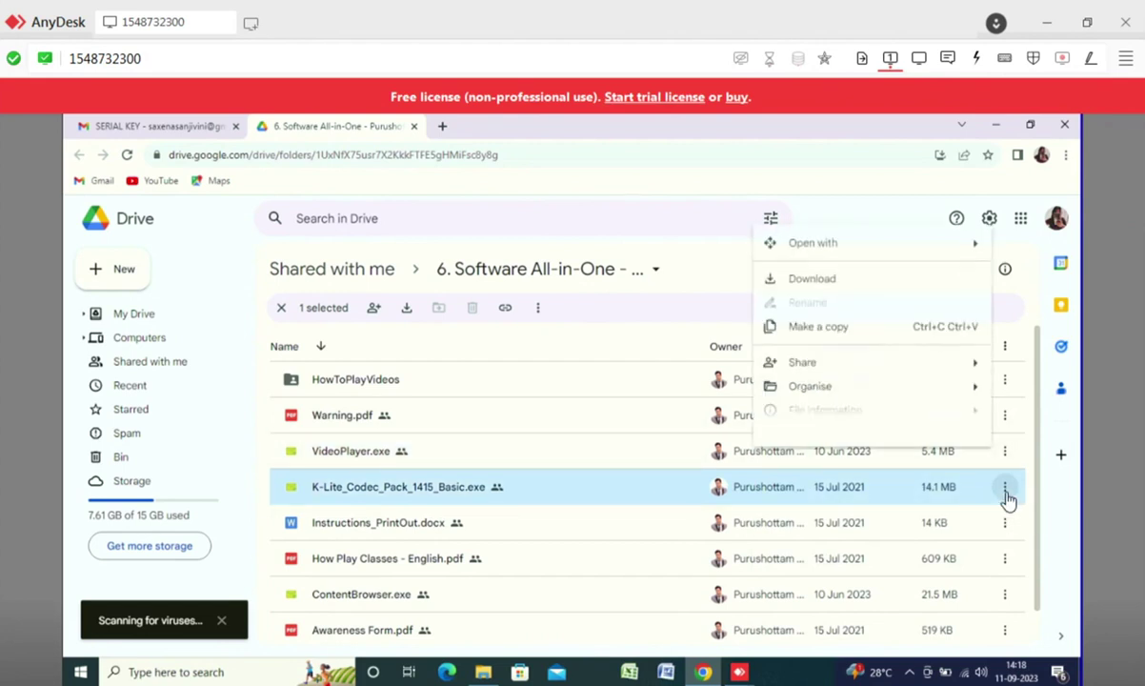
{"action": "left_click", "coordinate": [810, 282]}
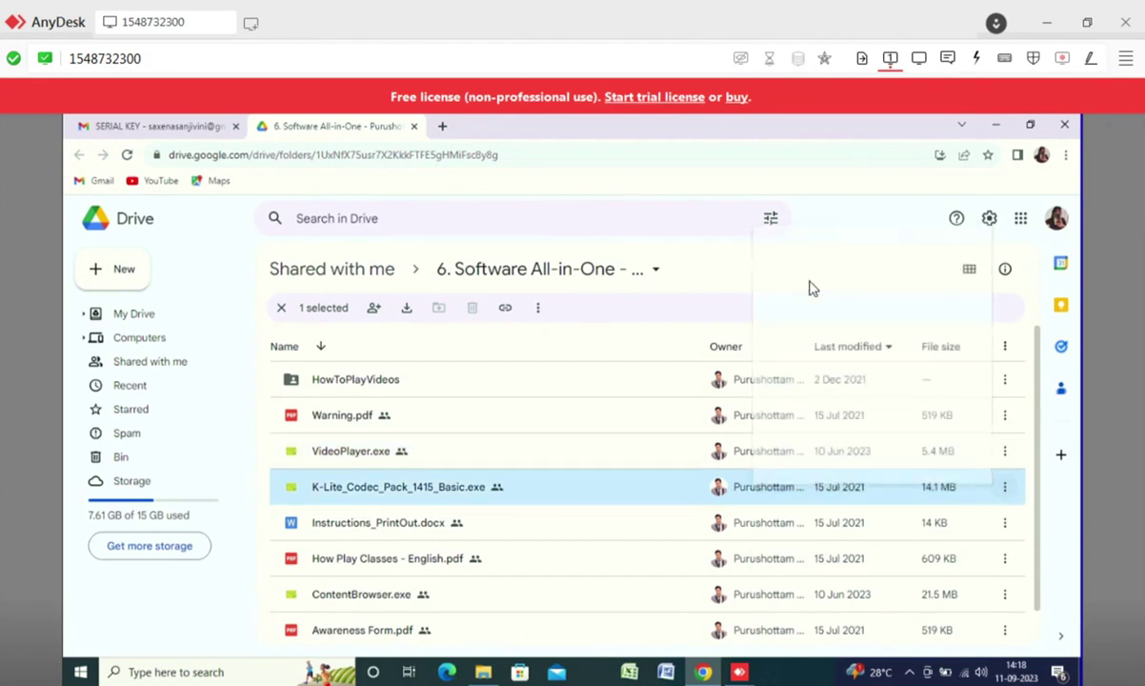
{"action": "left_click", "coordinate": [810, 594]}
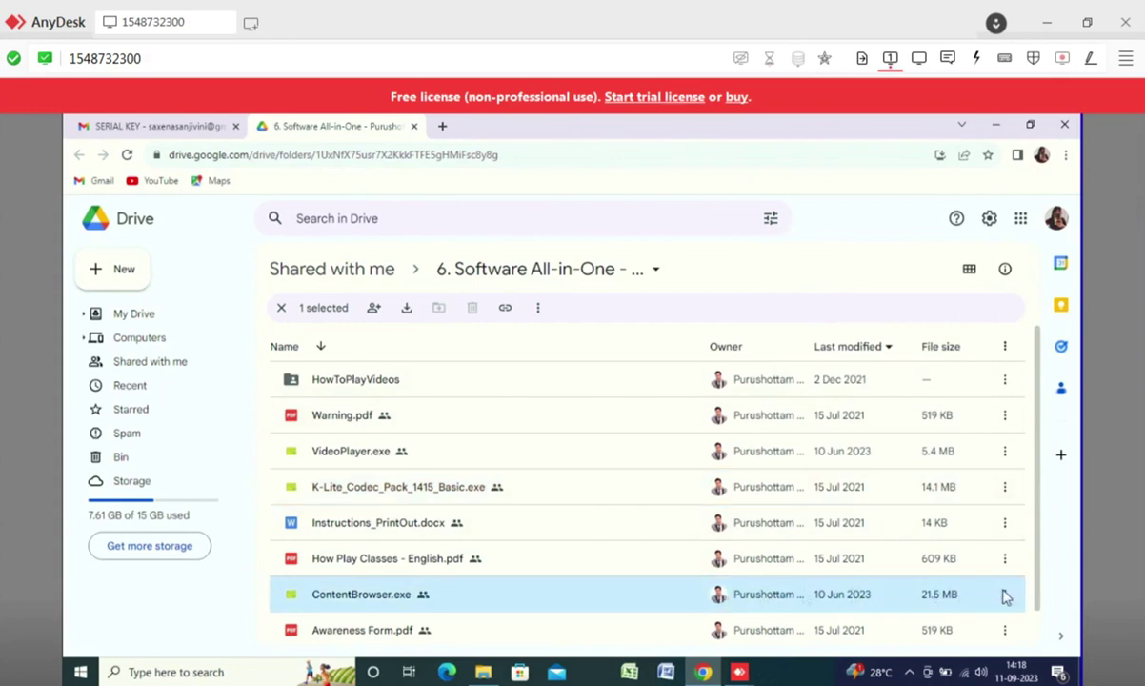
{"action": "left_click", "coordinate": [1007, 594]}
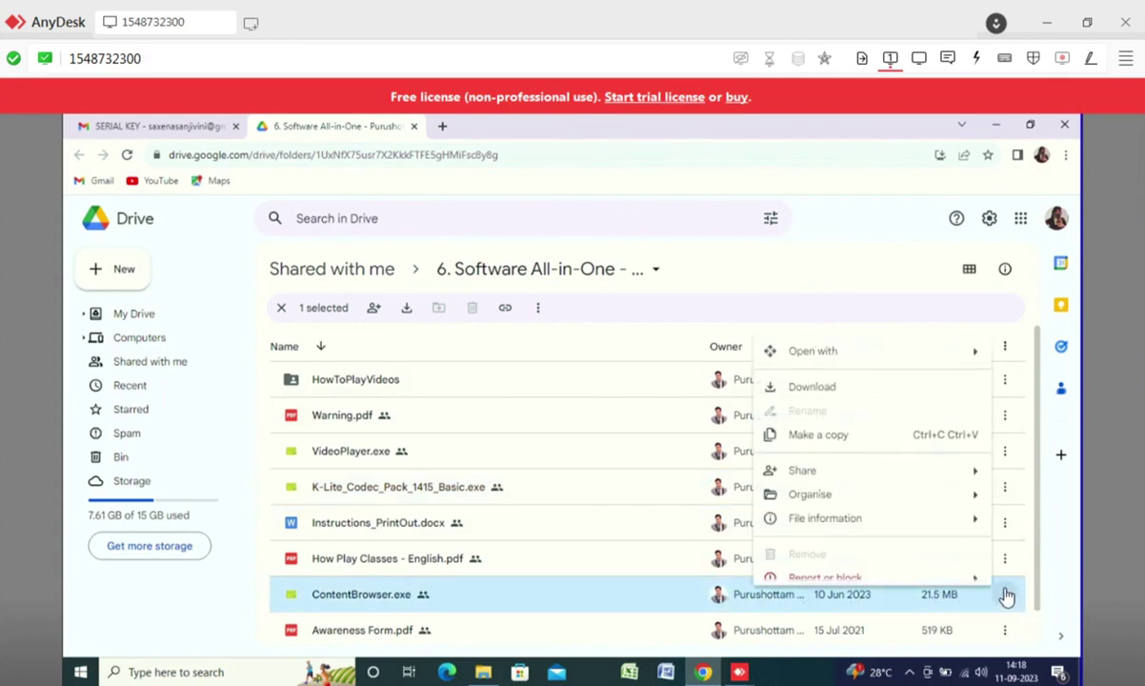
{"action": "left_click", "coordinate": [812, 392]}
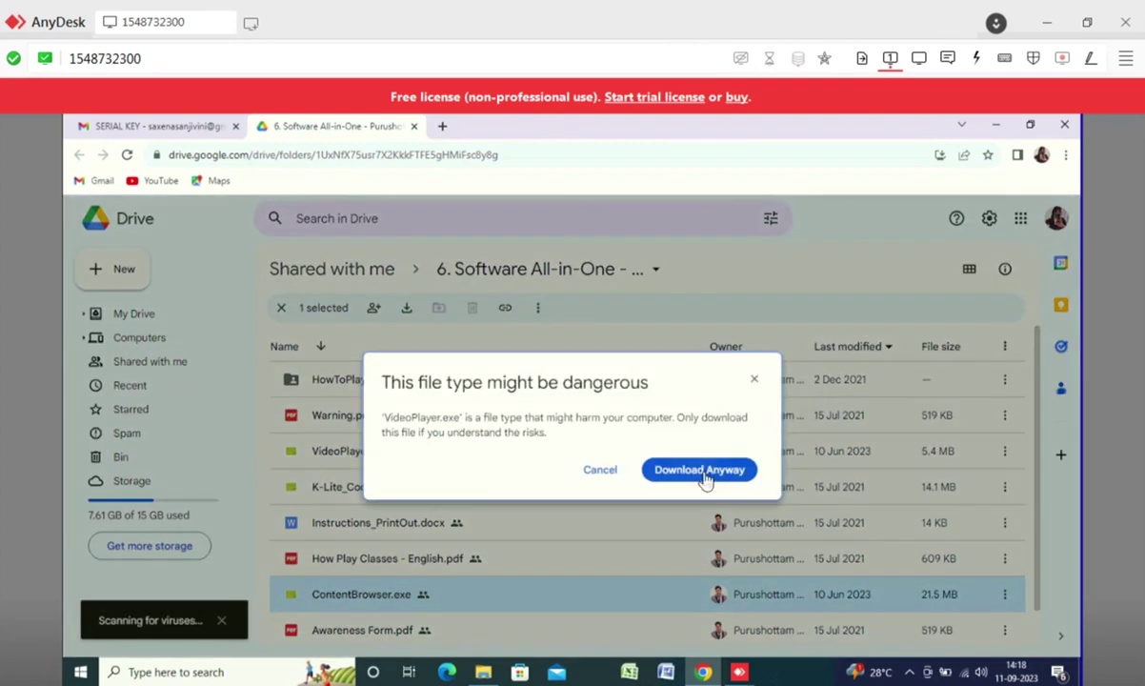
- Choose Download anyway for VideoPlayer and the K-Lite pack, then dismiss the finished notice
{"action": "left_click", "coordinate": [706, 471]}
{"action": "left_click", "coordinate": [706, 476]}
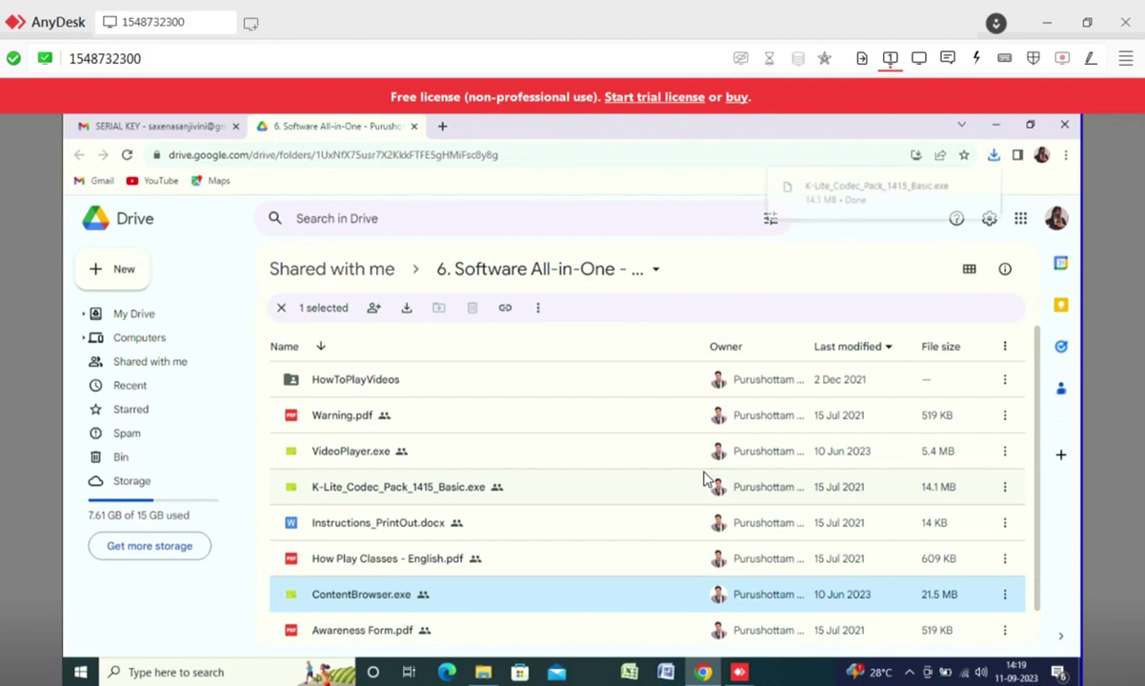
{"action": "left_click", "coordinate": [995, 158]}
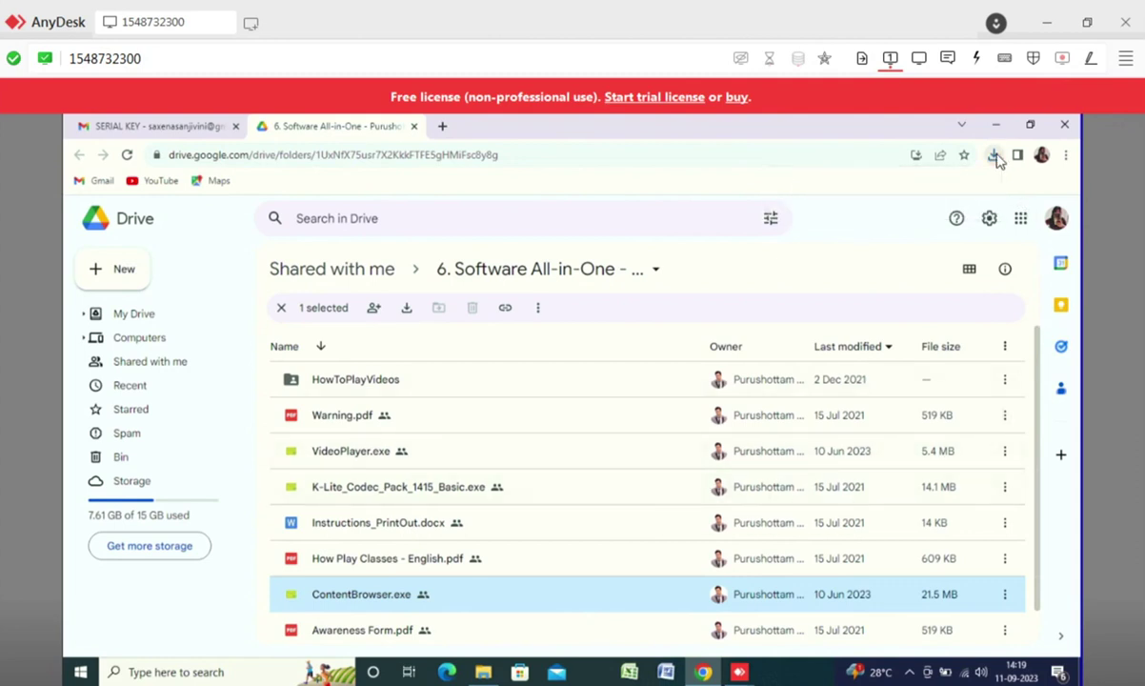
- Finish the ContentBrowser.exe download by accepting the danger warning
{"action": "left_click", "coordinate": [994, 157]}
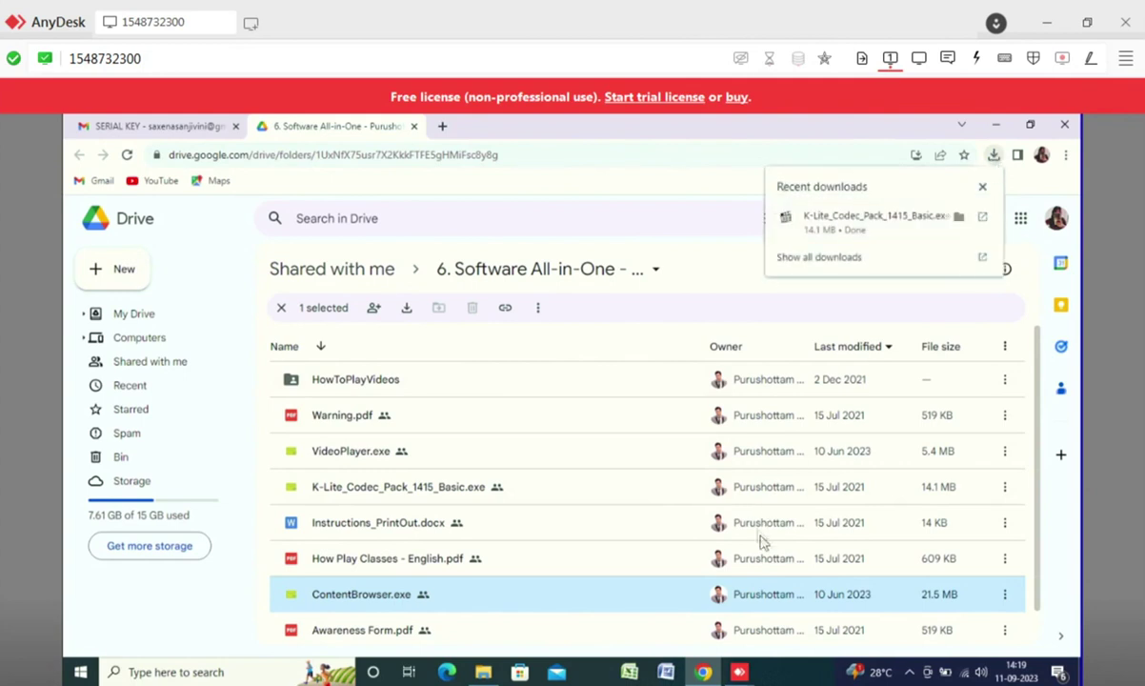
{"action": "left_click", "coordinate": [934, 448]}
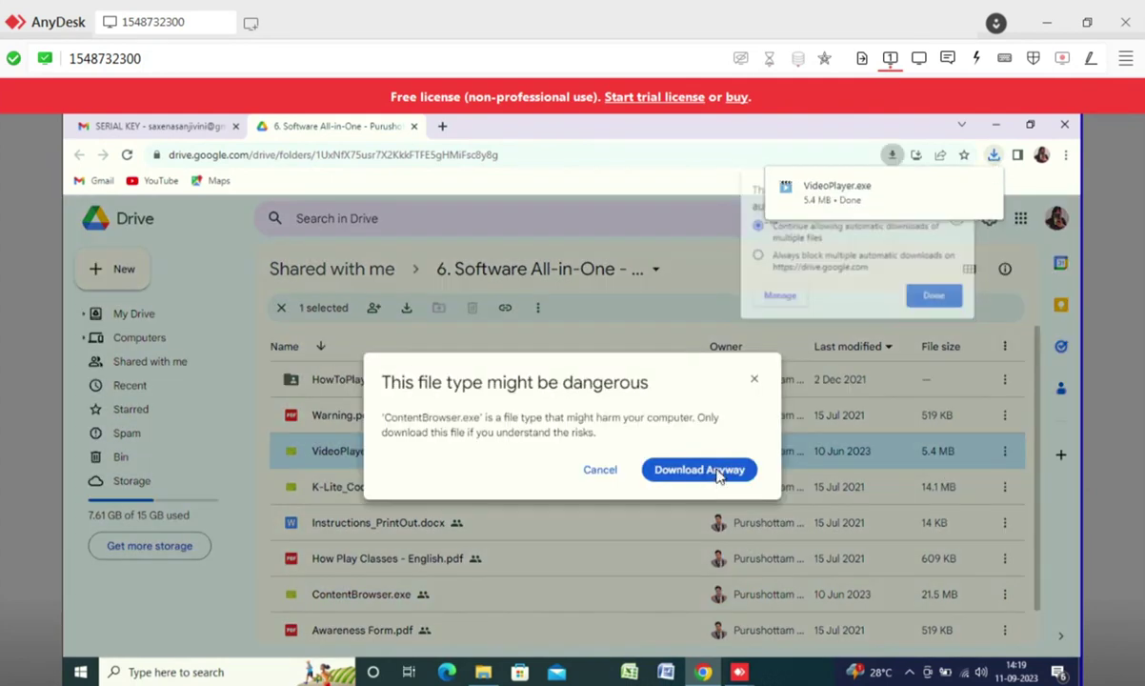
{"action": "left_click", "coordinate": [786, 453]}
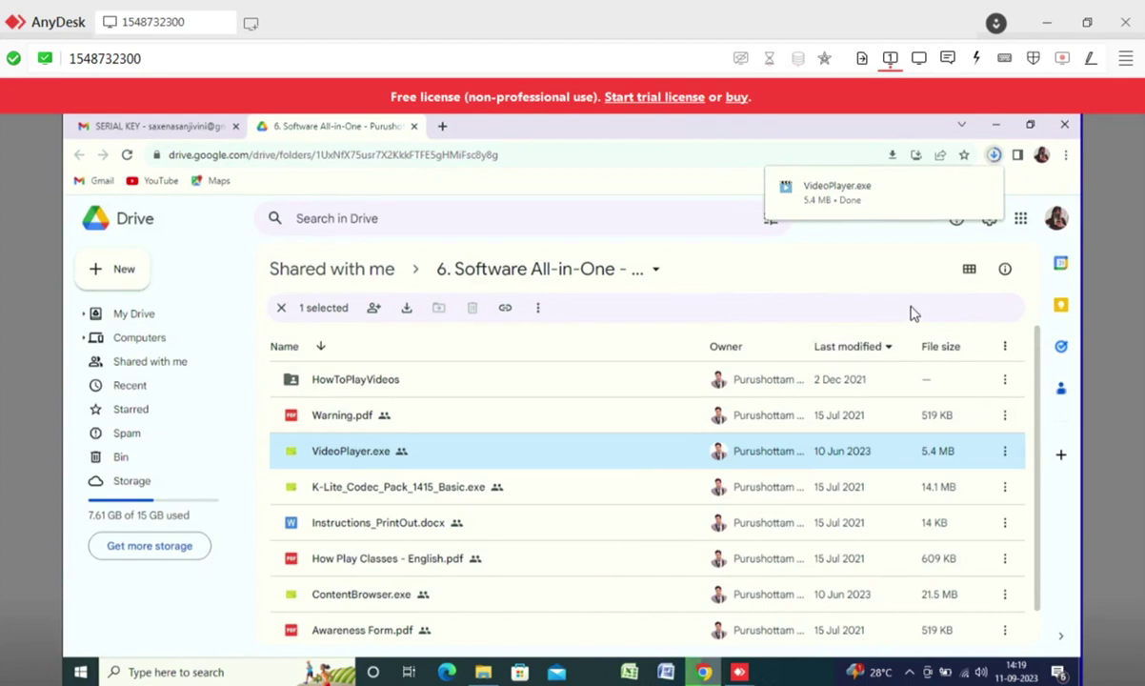
- Launch the K-Lite download, dismiss its prompt, and show it in its Downloads folder
{"action": "left_click", "coordinate": [994, 158]}
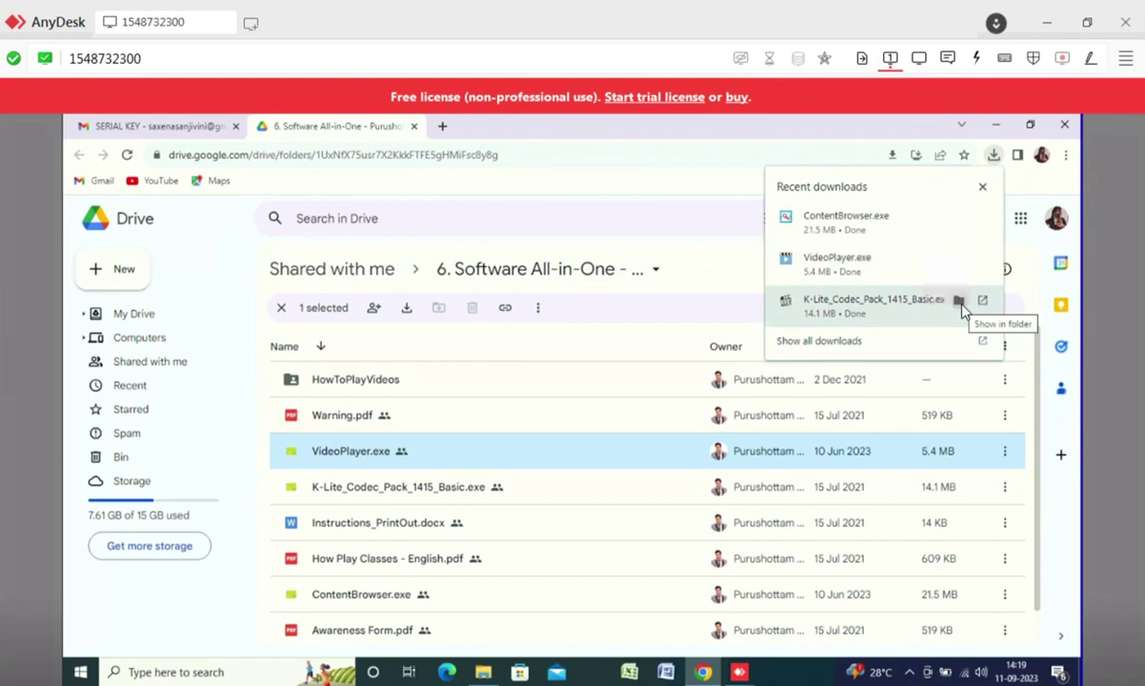
{"action": "left_click", "coordinate": [961, 306]}
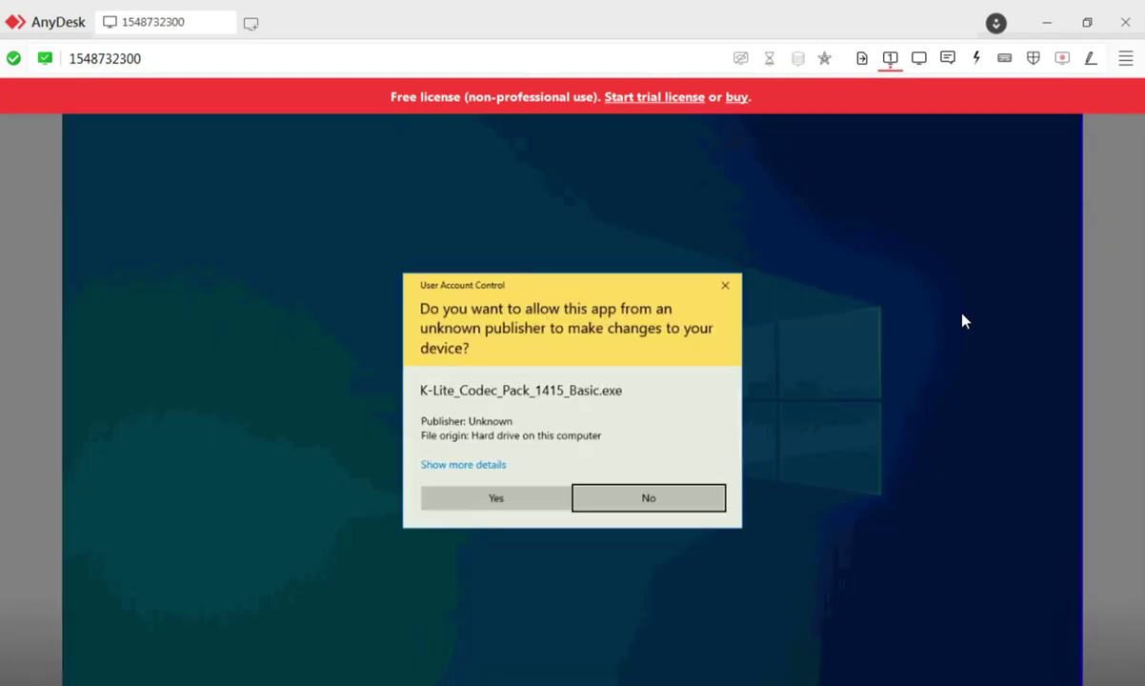
{"action": "left_click", "coordinate": [724, 290]}
{"action": "left_click", "coordinate": [995, 156]}
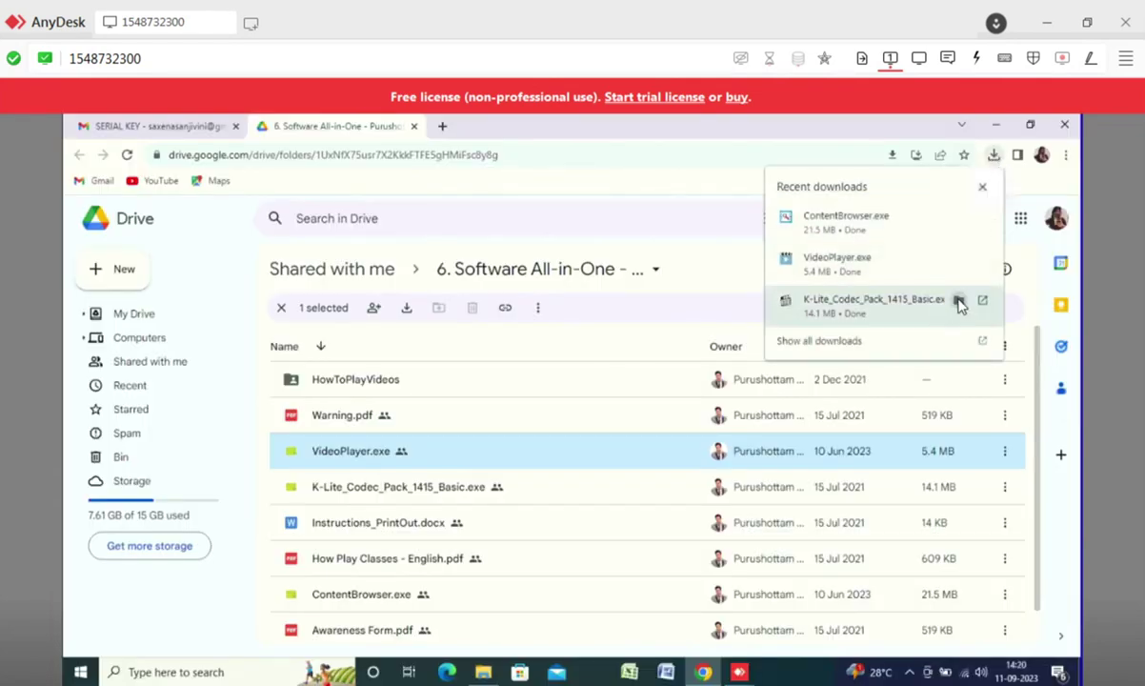
{"action": "left_click", "coordinate": [959, 301]}
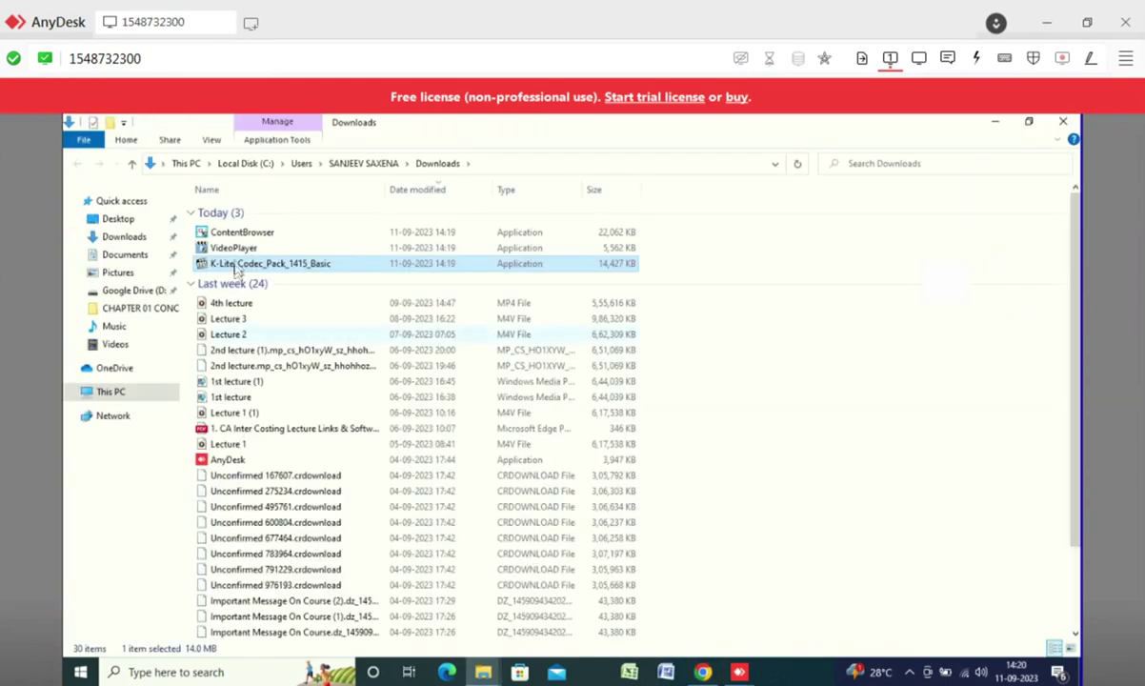
- Copy the three downloaded applications and open Costing classes of PA sir on F:
{"action": "left_click", "coordinate": [227, 233]}
{"action": "left_click", "coordinate": [440, 271], "text": "shift"}
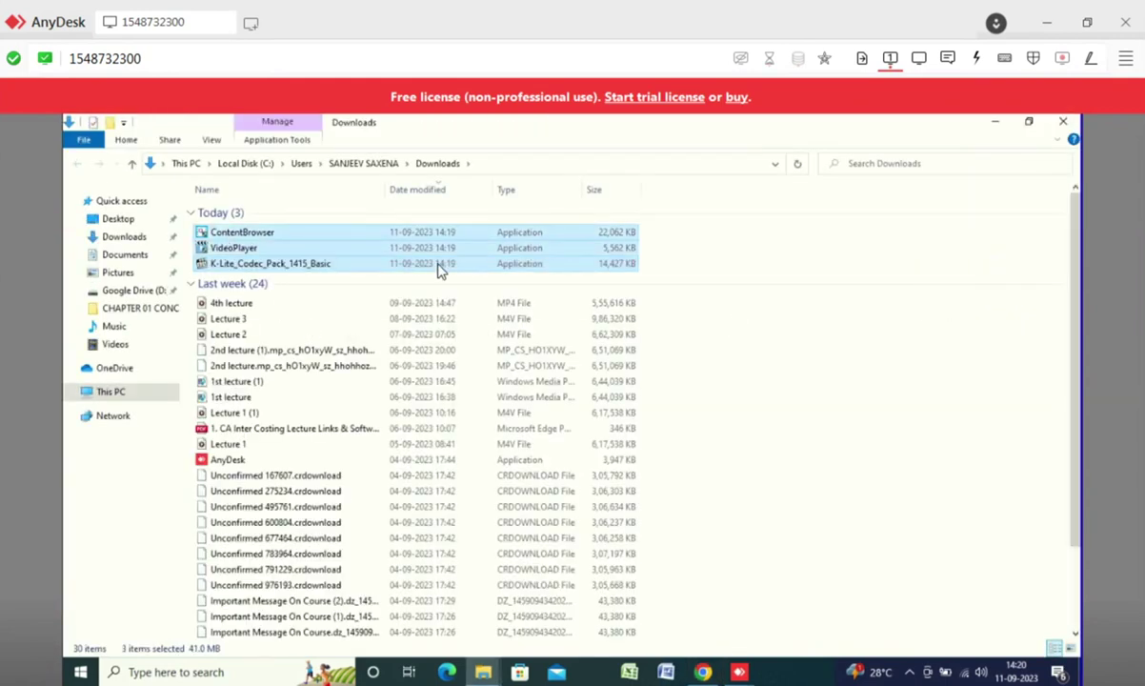
{"action": "left_click", "coordinate": [116, 391]}
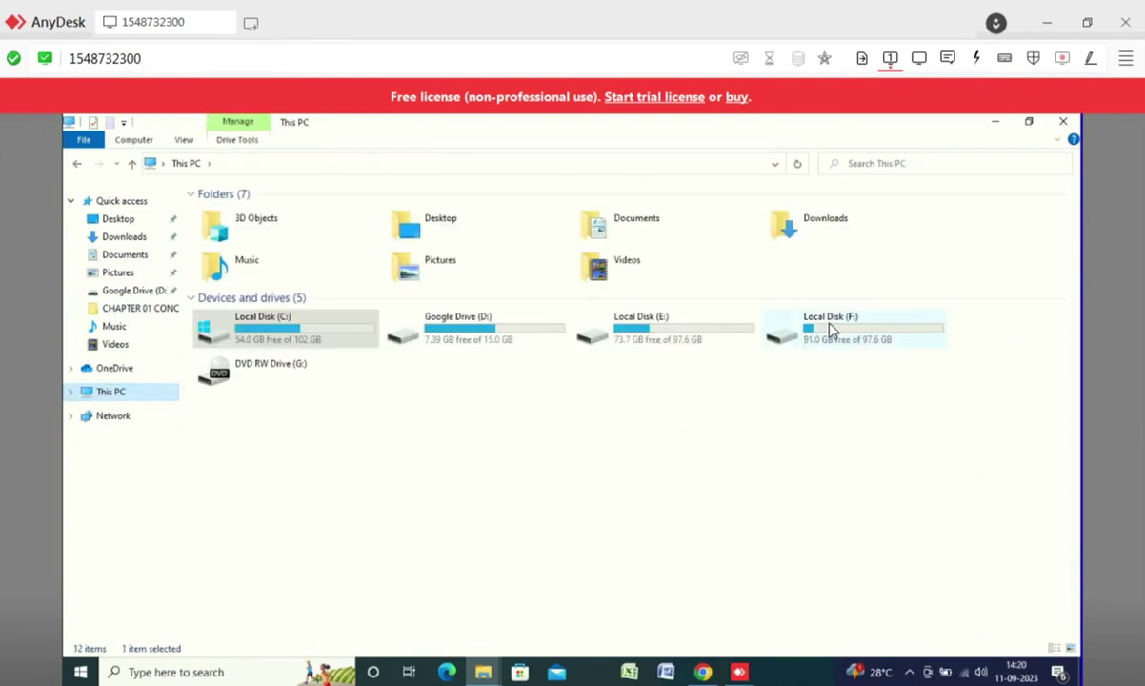
{"action": "left_click", "coordinate": [831, 328]}
{"action": "double_click", "coordinate": [831, 328]}
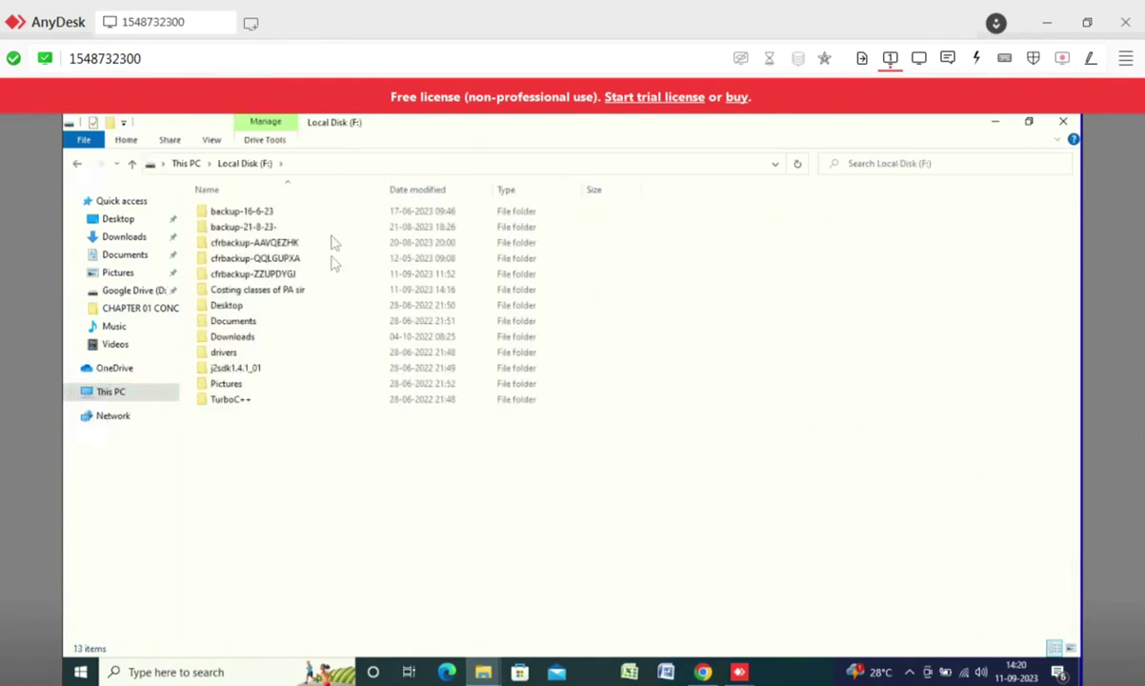
{"action": "left_click", "coordinate": [247, 294]}
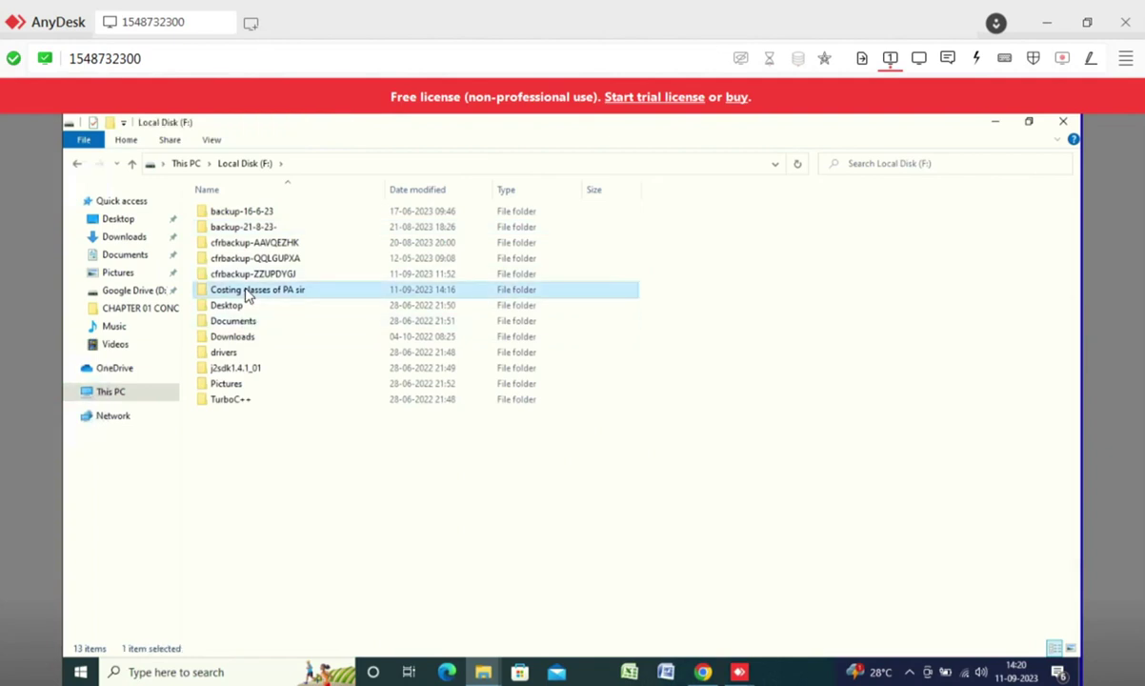
{"action": "key", "text": "Return"}
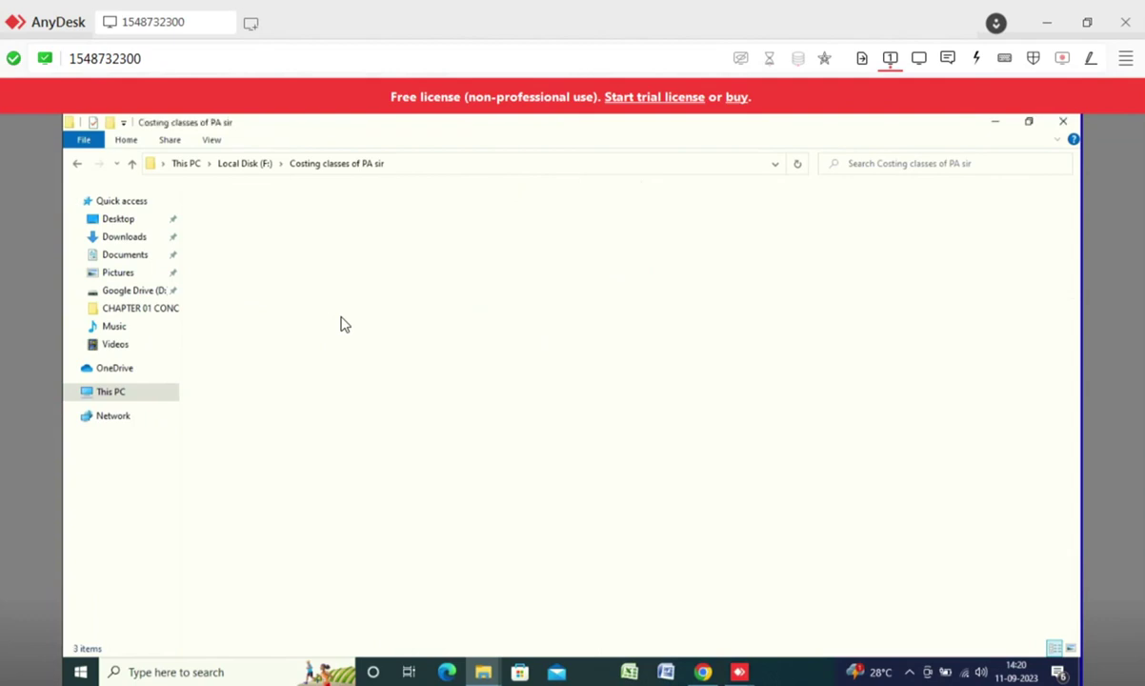
- Paste the three applications into the folder and select the K-Lite installer
{"action": "key", "text": "ctrl+v"}
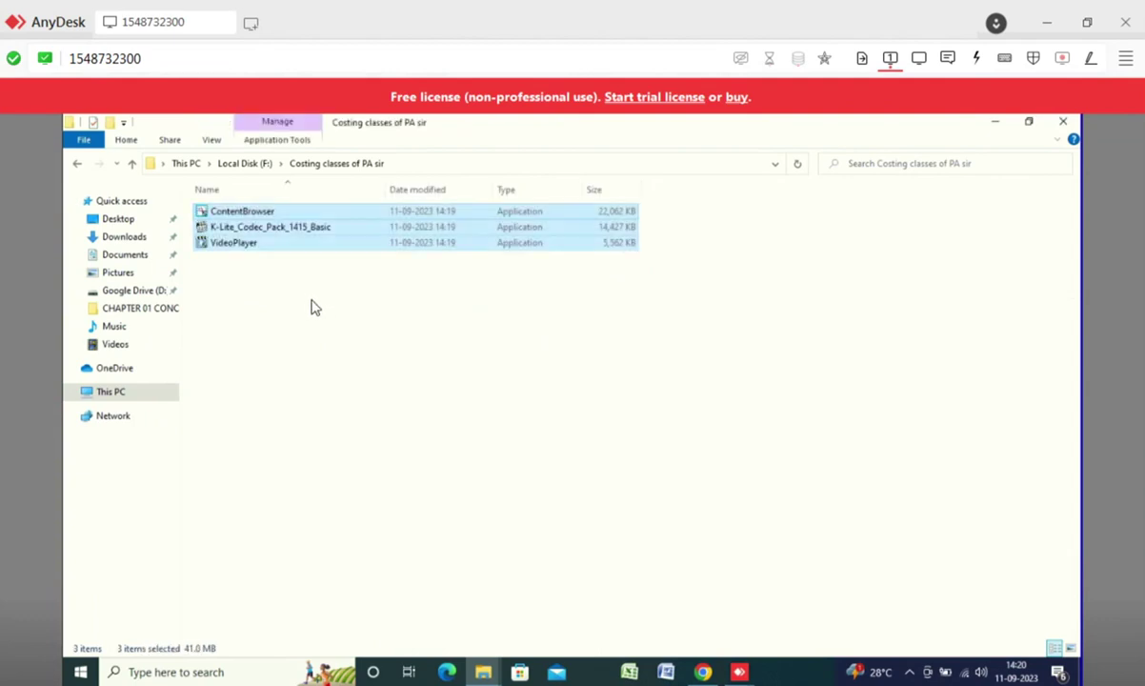
{"action": "left_click", "coordinate": [310, 307]}
{"action": "left_click", "coordinate": [263, 231]}
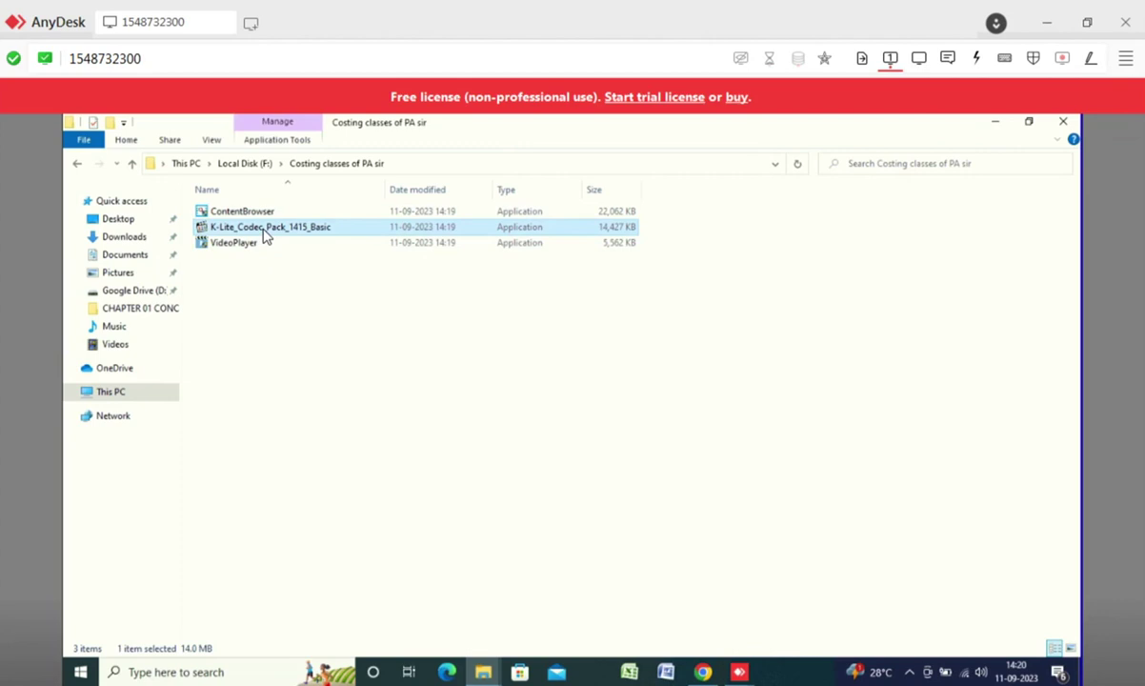
- Install K-Lite Codec Pack 14.1.5 Basic with default mode, player, language and audio settings
{"action": "double_click", "coordinate": [266, 231]}
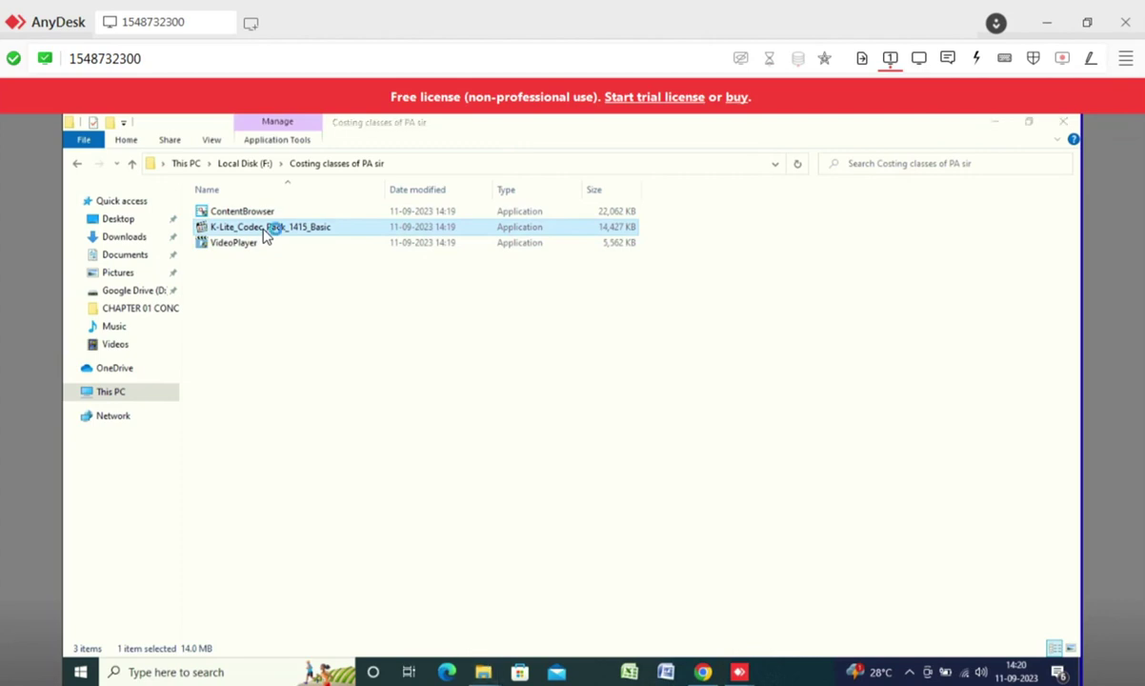
{"action": "left_click", "coordinate": [499, 502]}
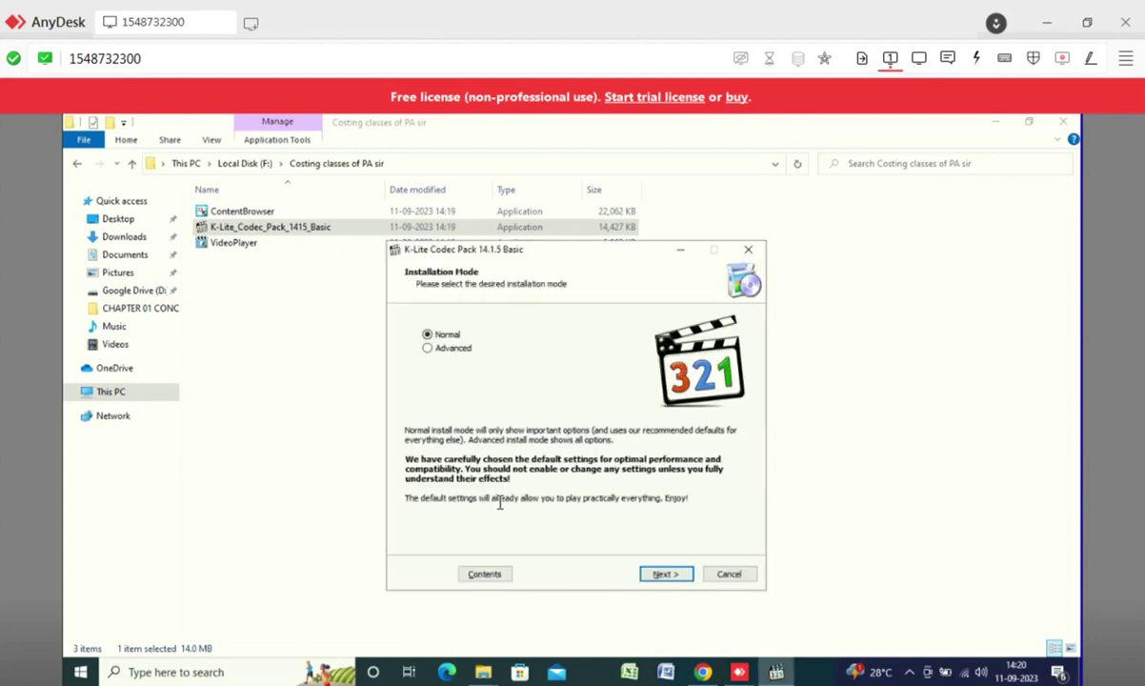
{"action": "left_click", "coordinate": [665, 579]}
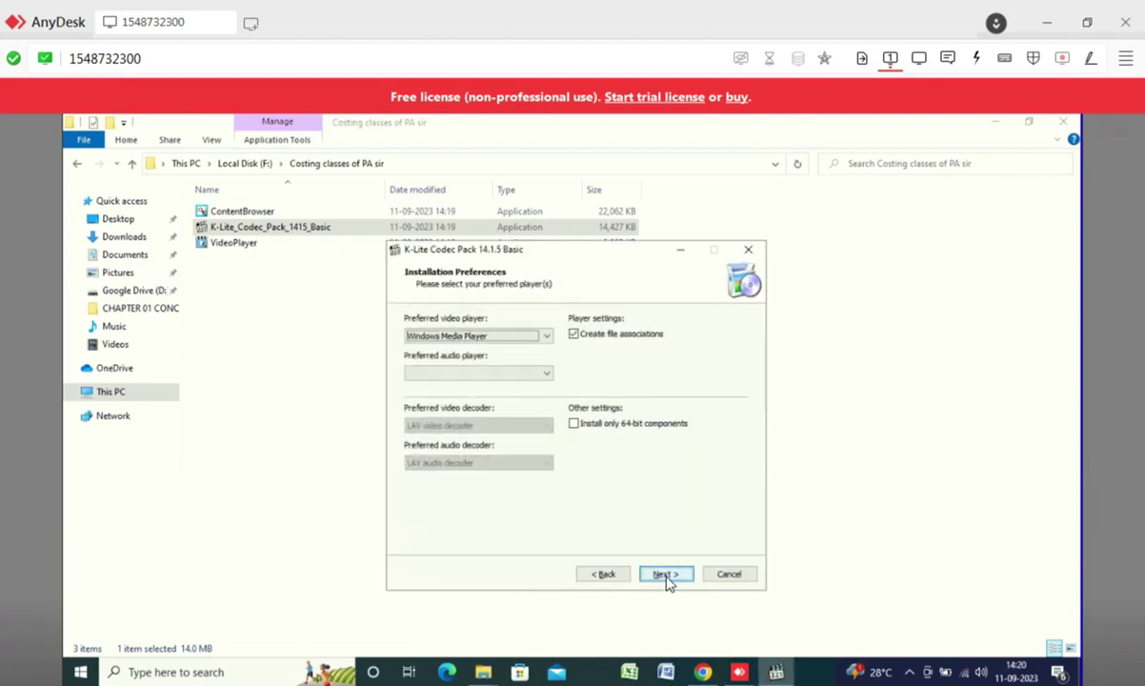
{"action": "left_click", "coordinate": [665, 574]}
{"action": "left_click", "coordinate": [666, 575]}
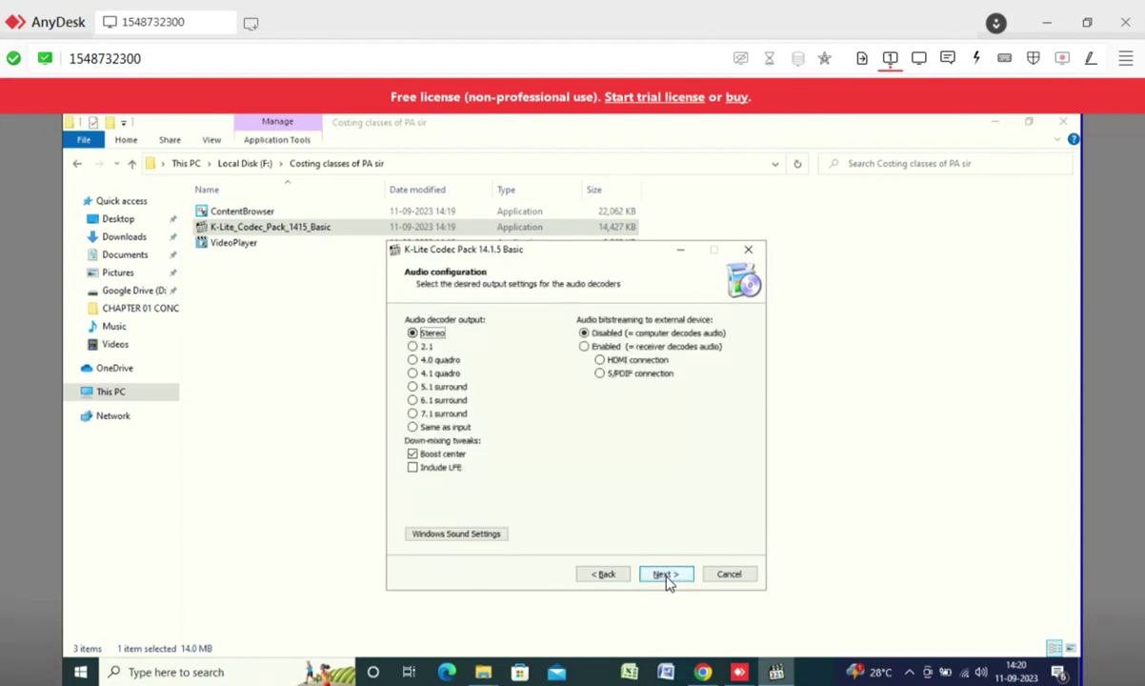
{"action": "left_click", "coordinate": [666, 575]}
{"action": "left_click", "coordinate": [666, 576]}
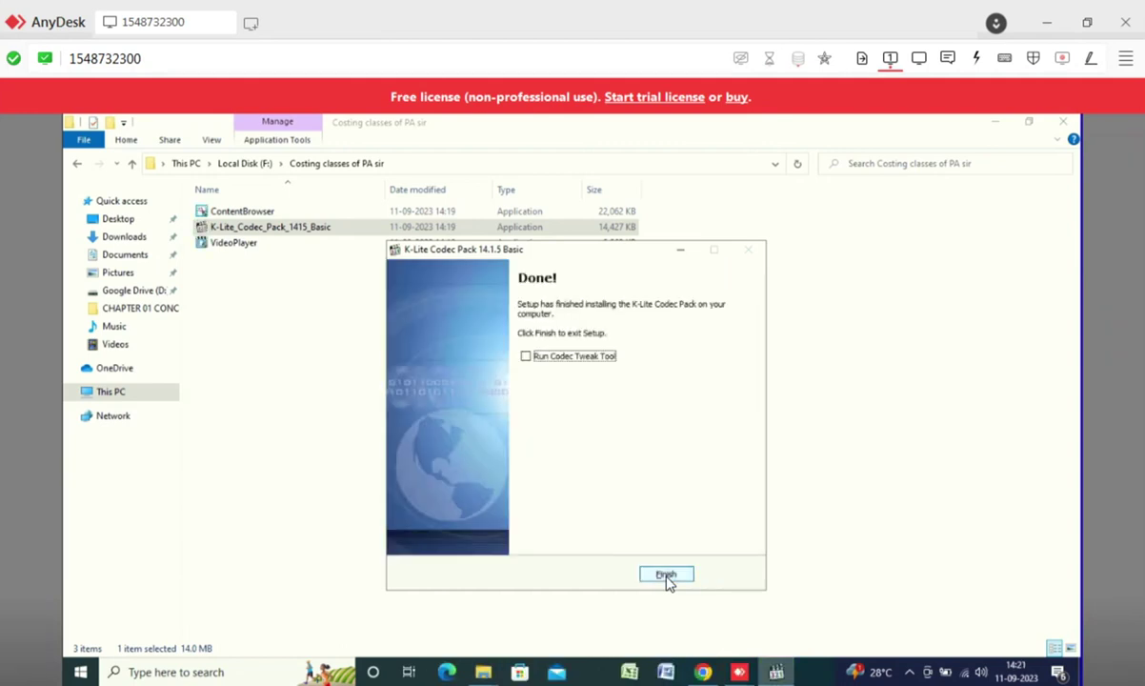
{"action": "left_click", "coordinate": [666, 576]}
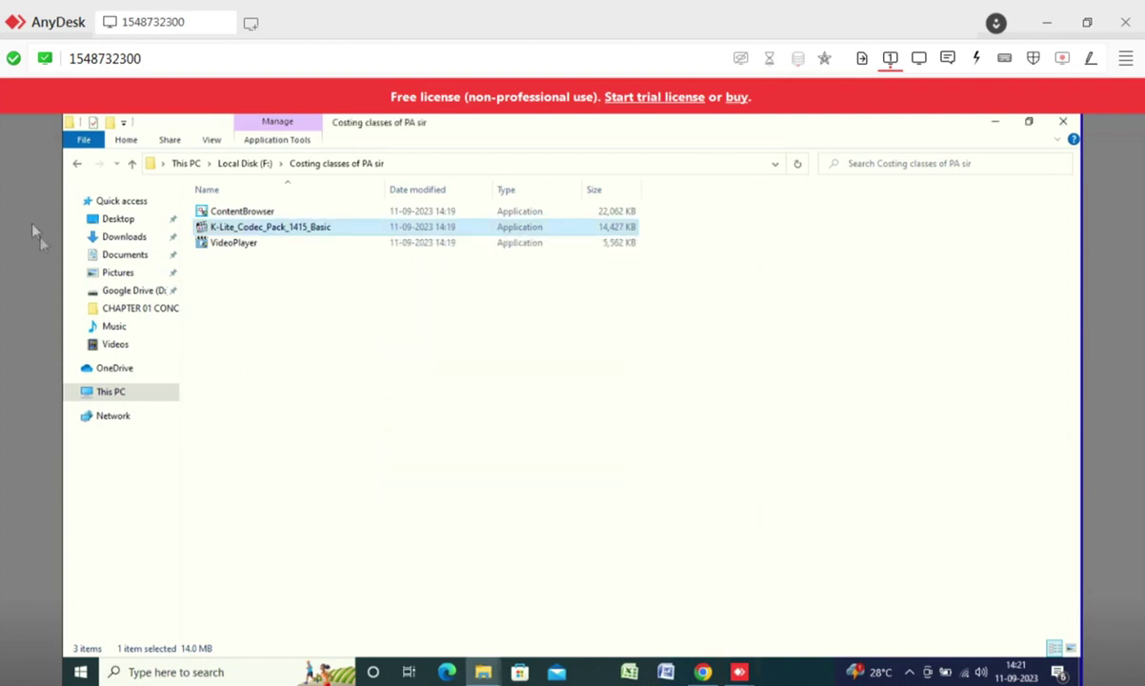
- Launch ContentBrowser past the SmartScreen and UAC prompts, then return to Chrome
{"action": "left_click", "coordinate": [221, 213]}
{"action": "double_click", "coordinate": [221, 214]}
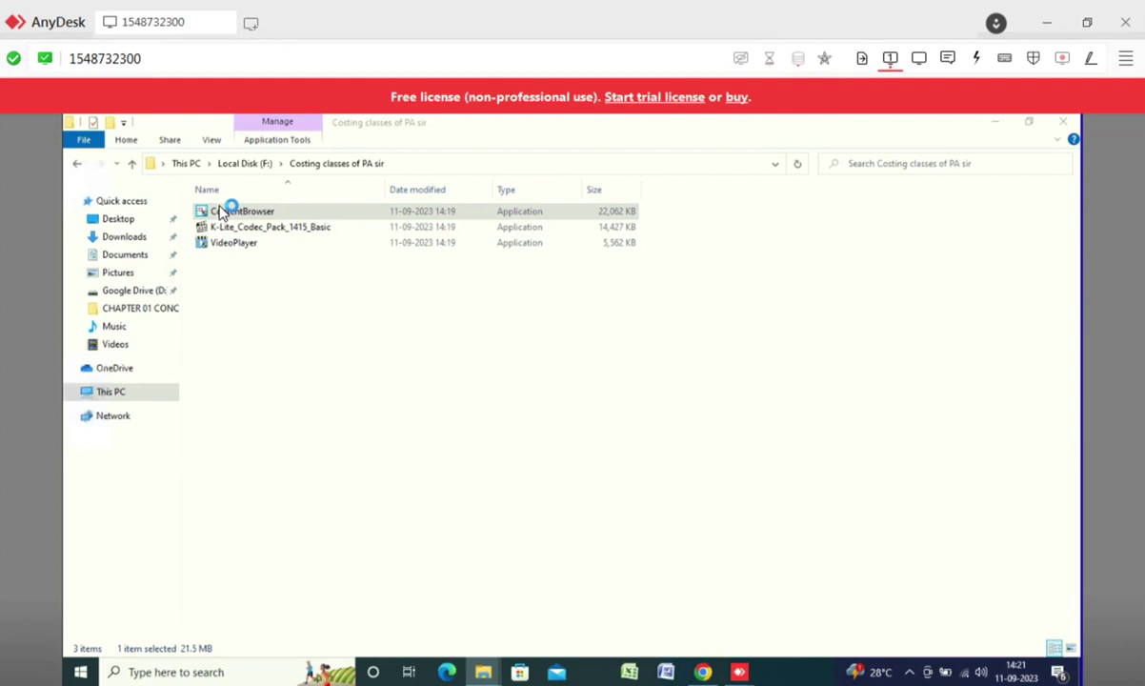
{"action": "left_click", "coordinate": [424, 294]}
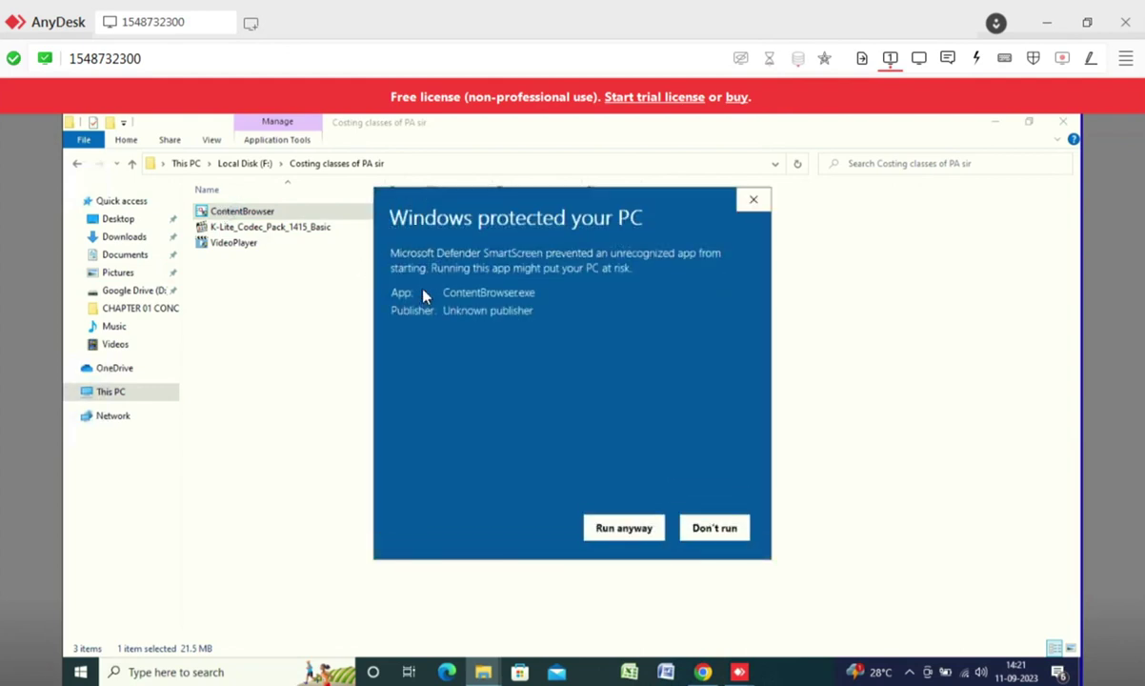
{"action": "left_click", "coordinate": [627, 532]}
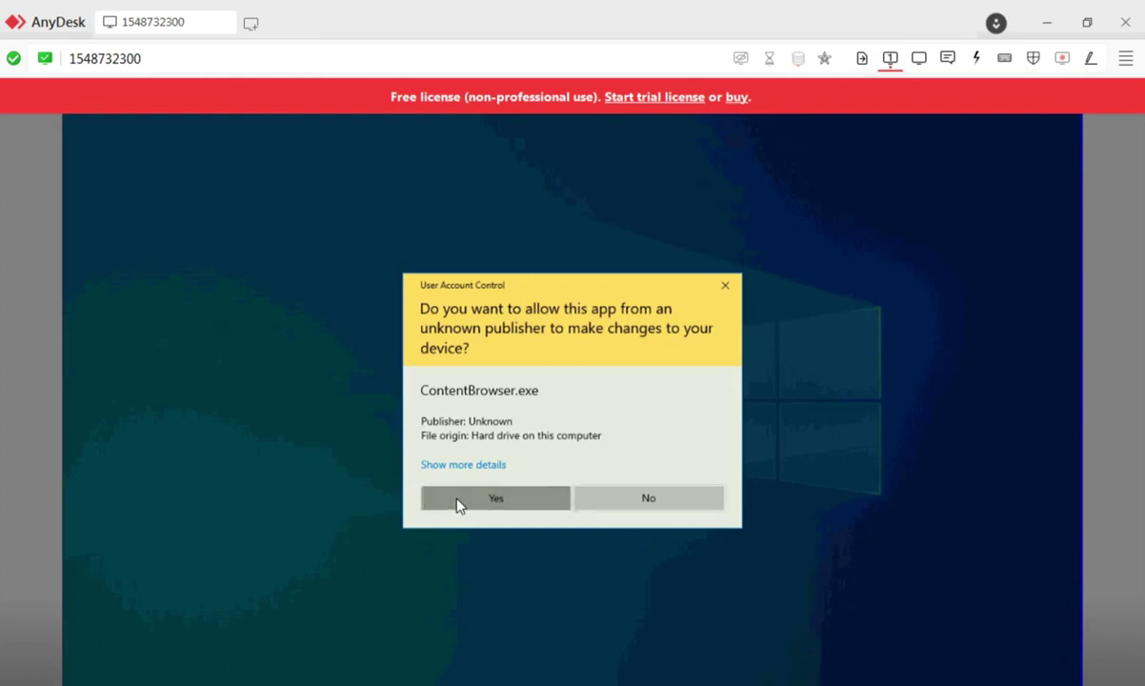
{"action": "left_click", "coordinate": [460, 504]}
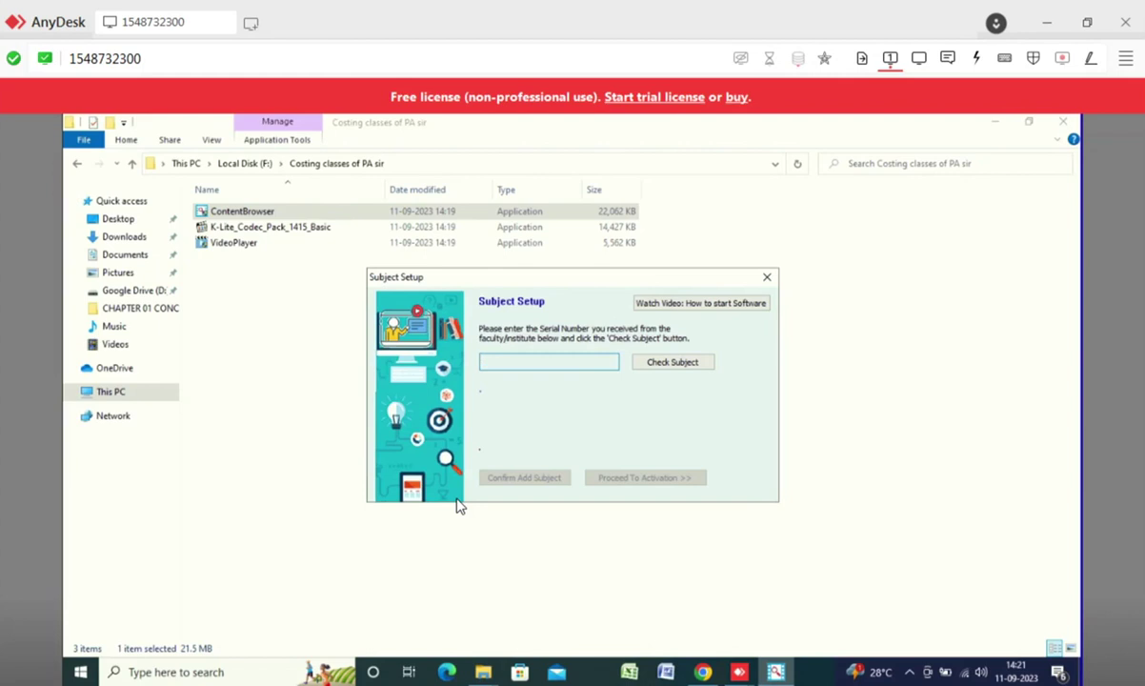
{"action": "left_click", "coordinate": [702, 672]}
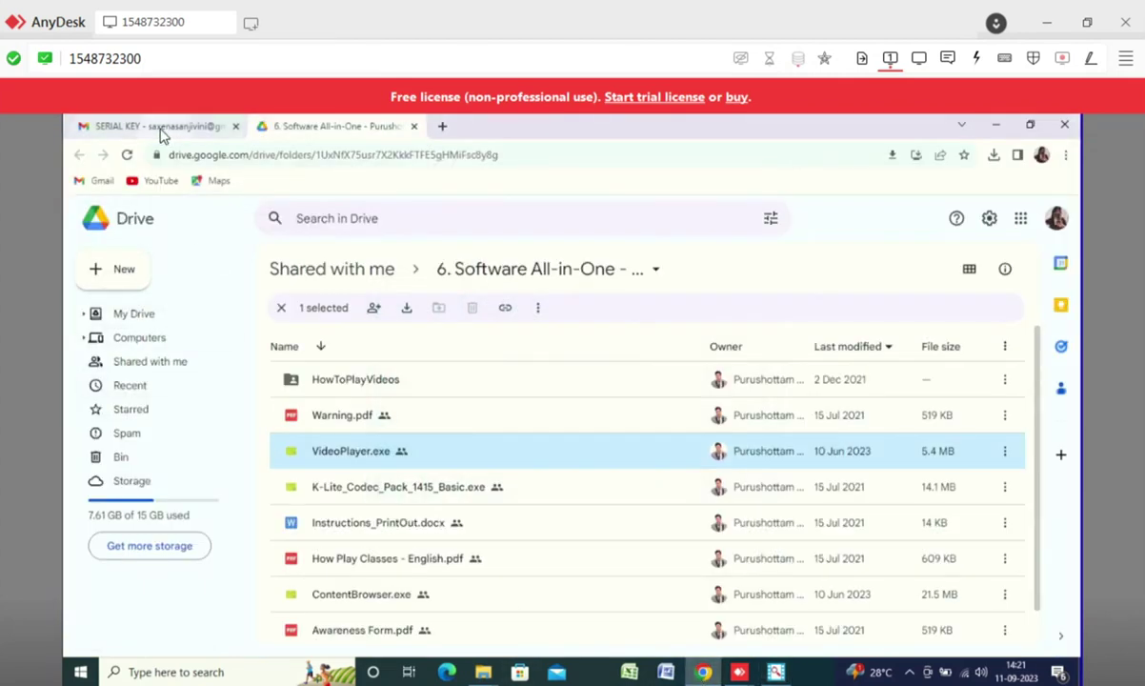
- Copy the serial key from the SERIAL KEY email and bring back the Subject Setup window
{"action": "left_click", "coordinate": [160, 130]}
{"action": "left_click", "coordinate": [80, 156]}
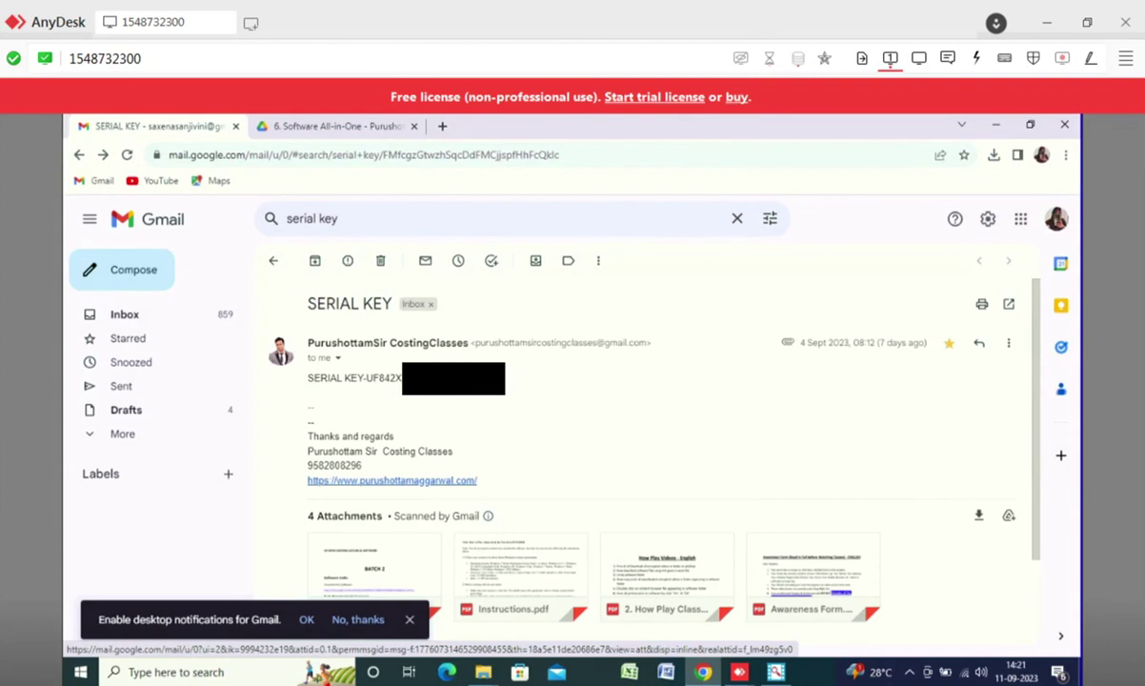
{"action": "double_click", "coordinate": [384, 378]}
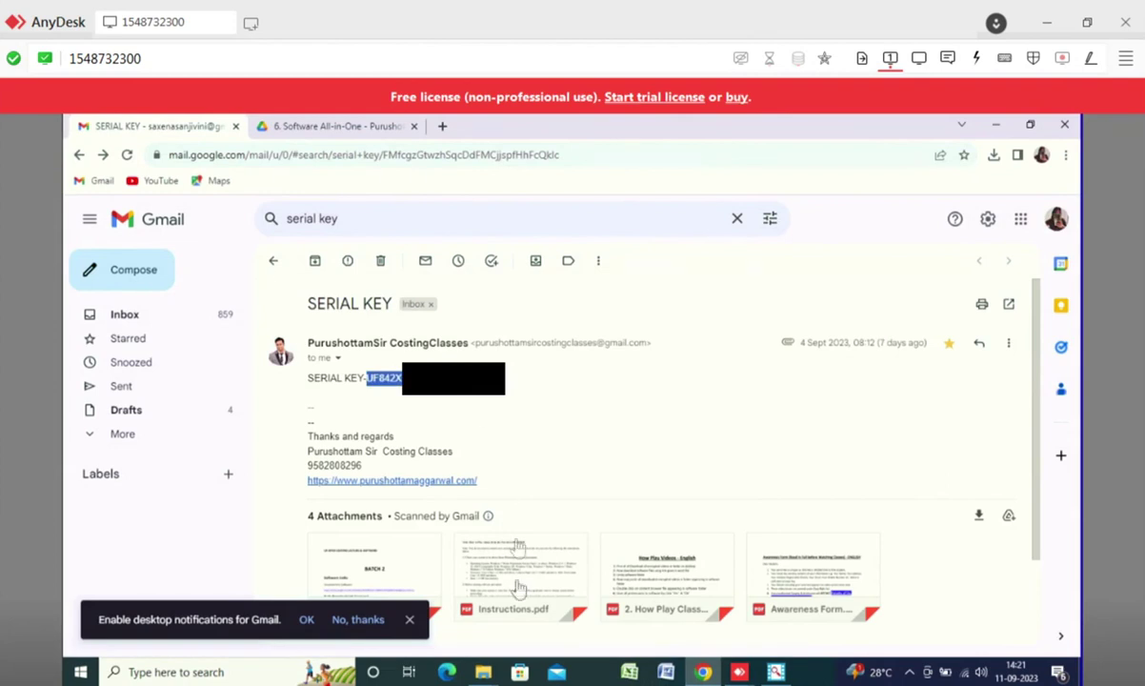
{"action": "left_click", "coordinate": [316, 128]}
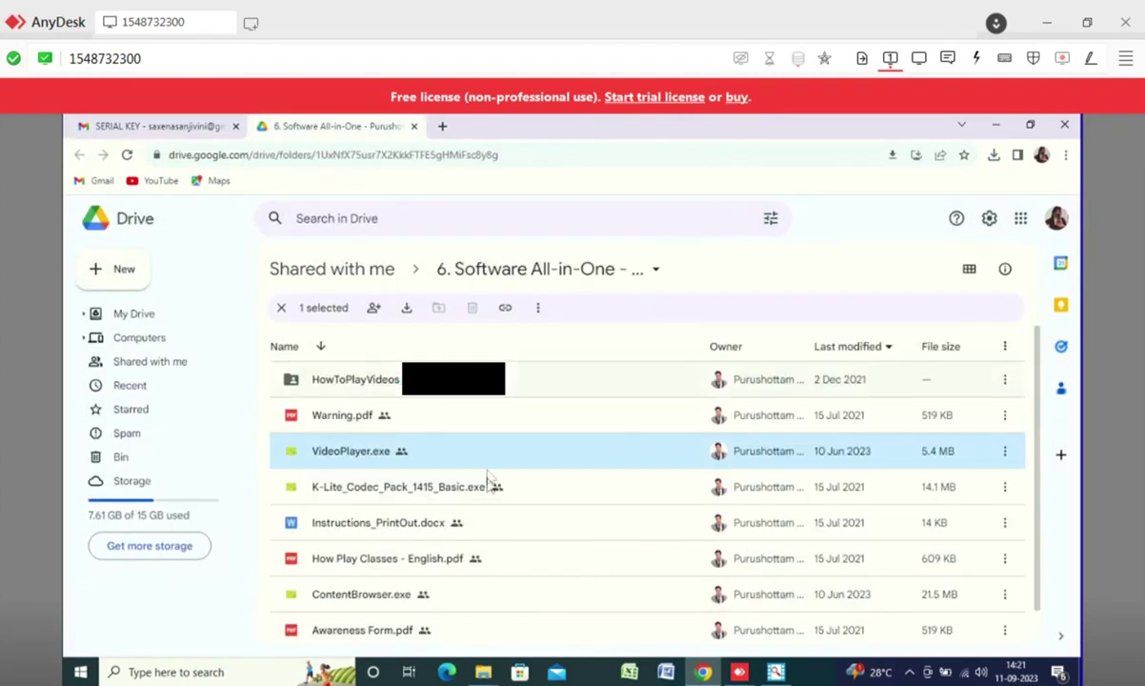
{"action": "left_click", "coordinate": [776, 673]}
- Paste the serial key, add the CA Inter Cost Regular Course subject, and accept the awareness notice
{"action": "key", "text": "ctrl+v"}
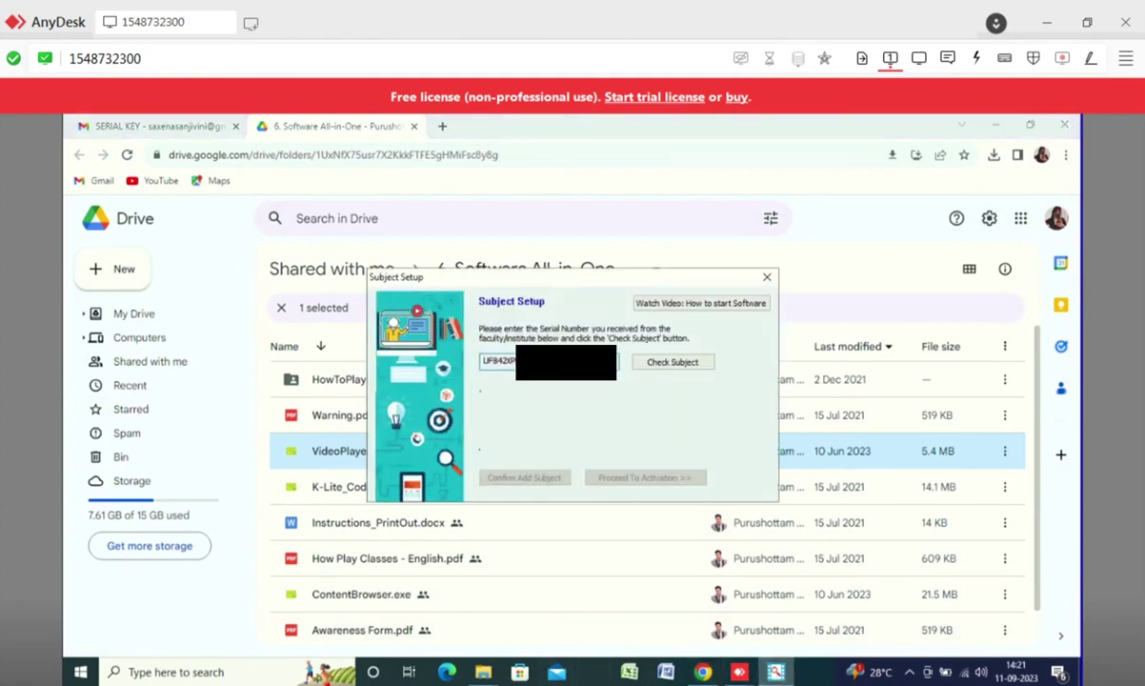
{"action": "left_click", "coordinate": [670, 364]}
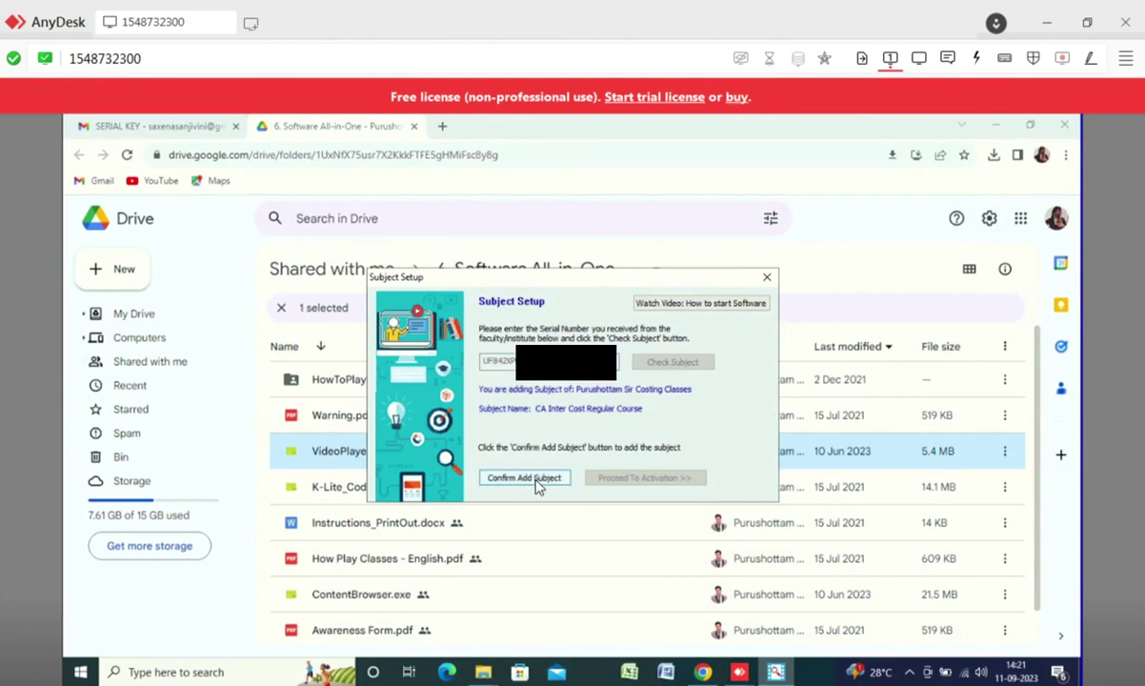
{"action": "left_click", "coordinate": [525, 479]}
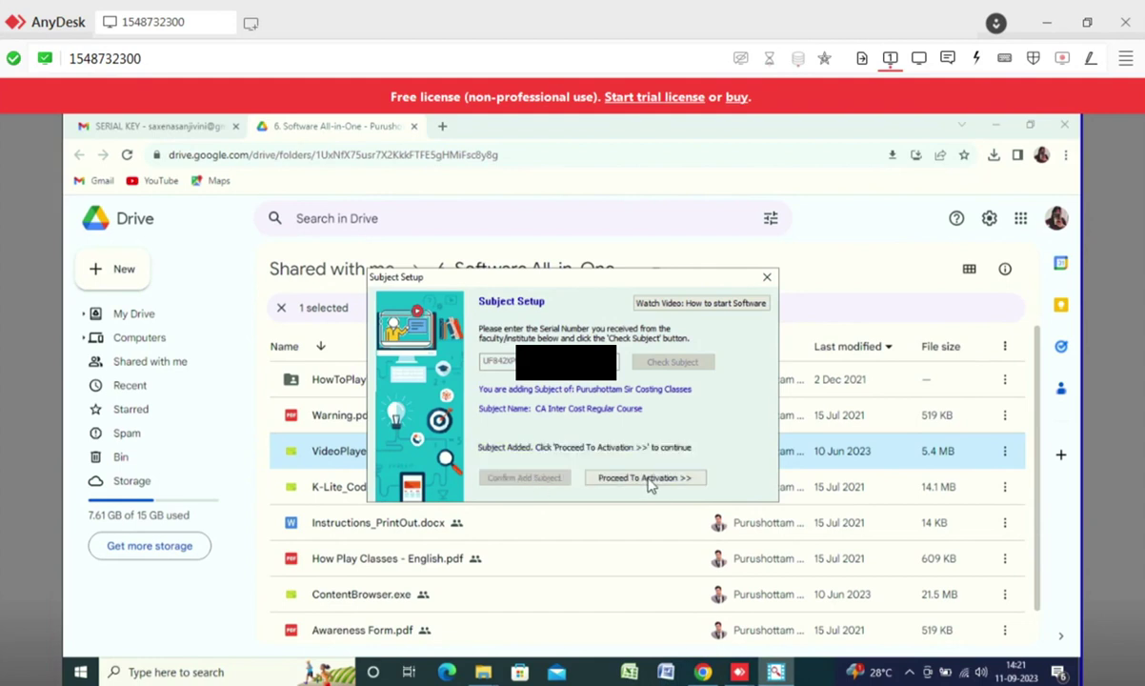
{"action": "left_click", "coordinate": [645, 478]}
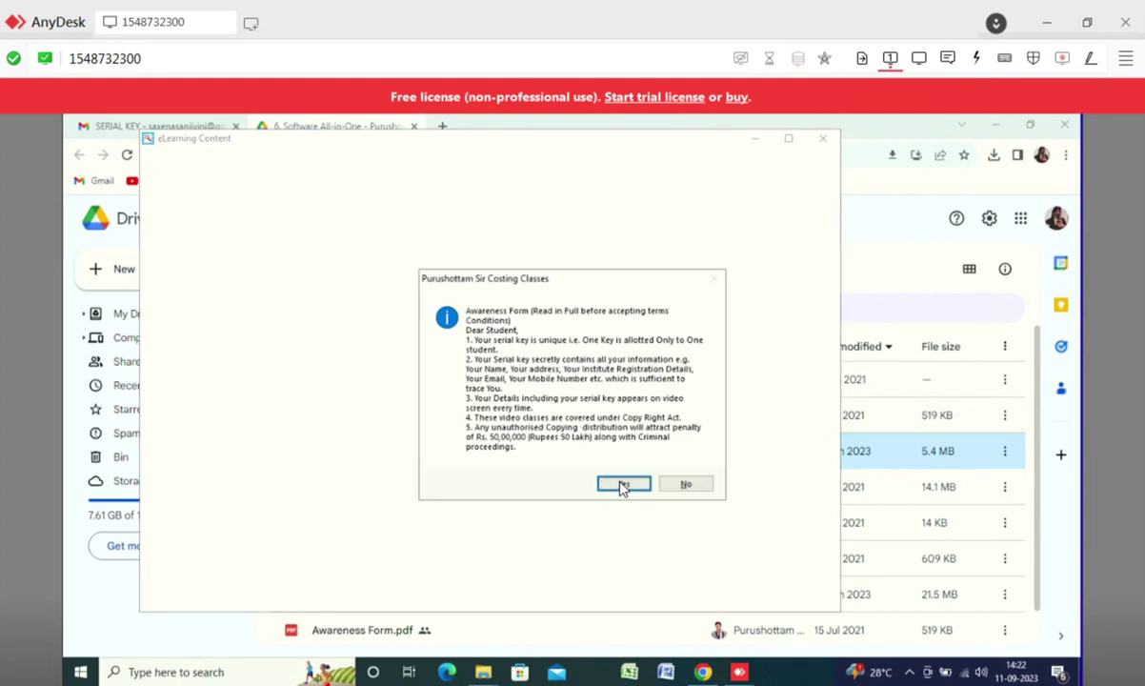
{"action": "left_click", "coordinate": [623, 485]}
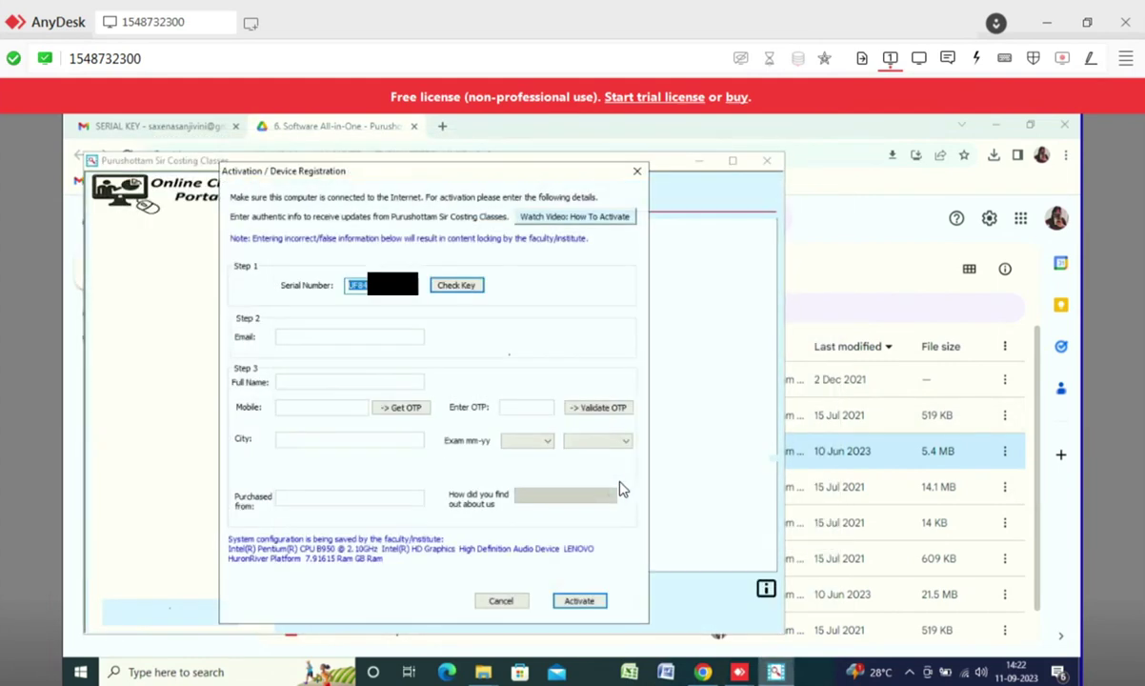
- Check the serial key, then enter the user's email, full name and mobile number in the Activation form
{"action": "left_click", "coordinate": [458, 286]}
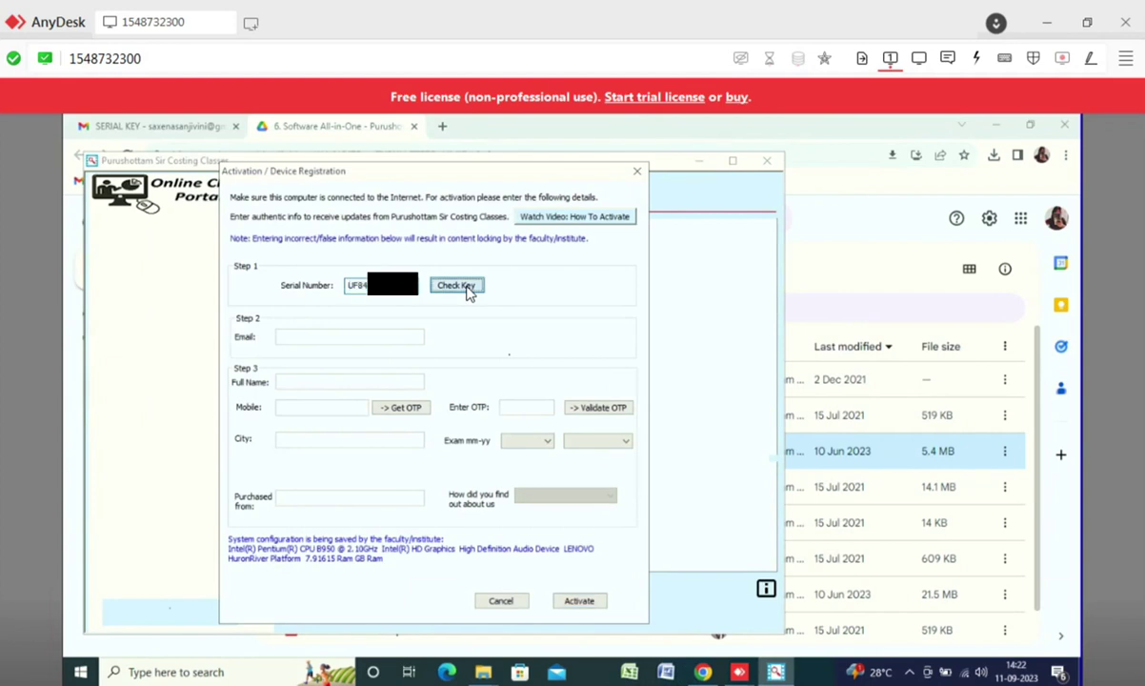
{"action": "left_click", "coordinate": [296, 337]}
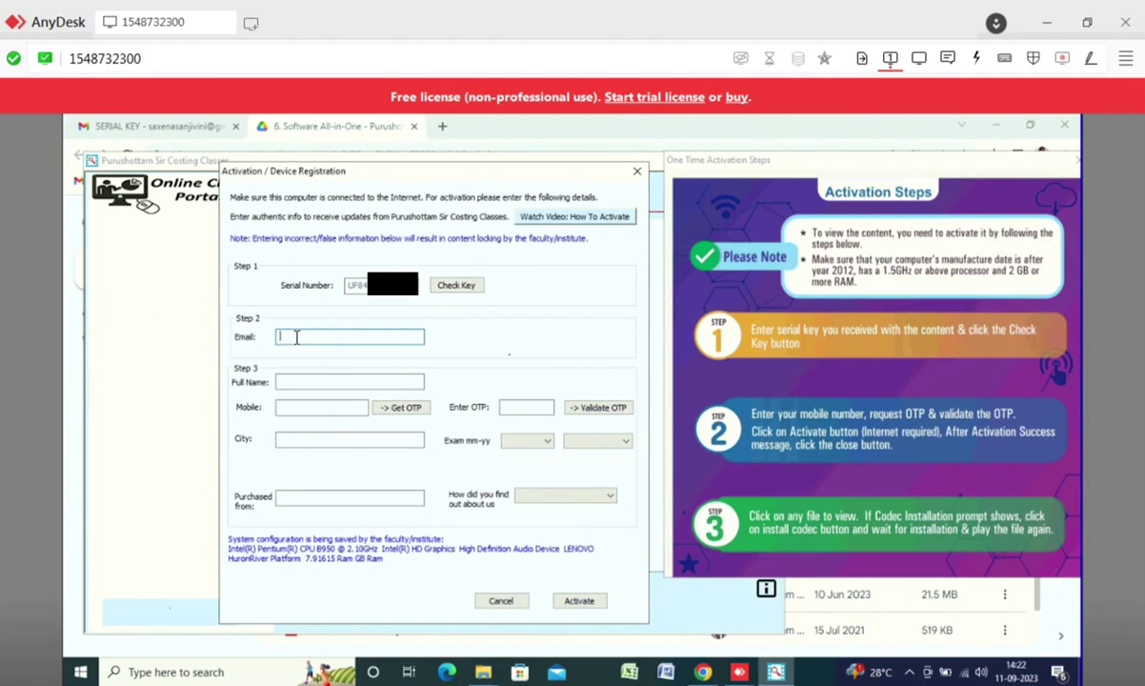
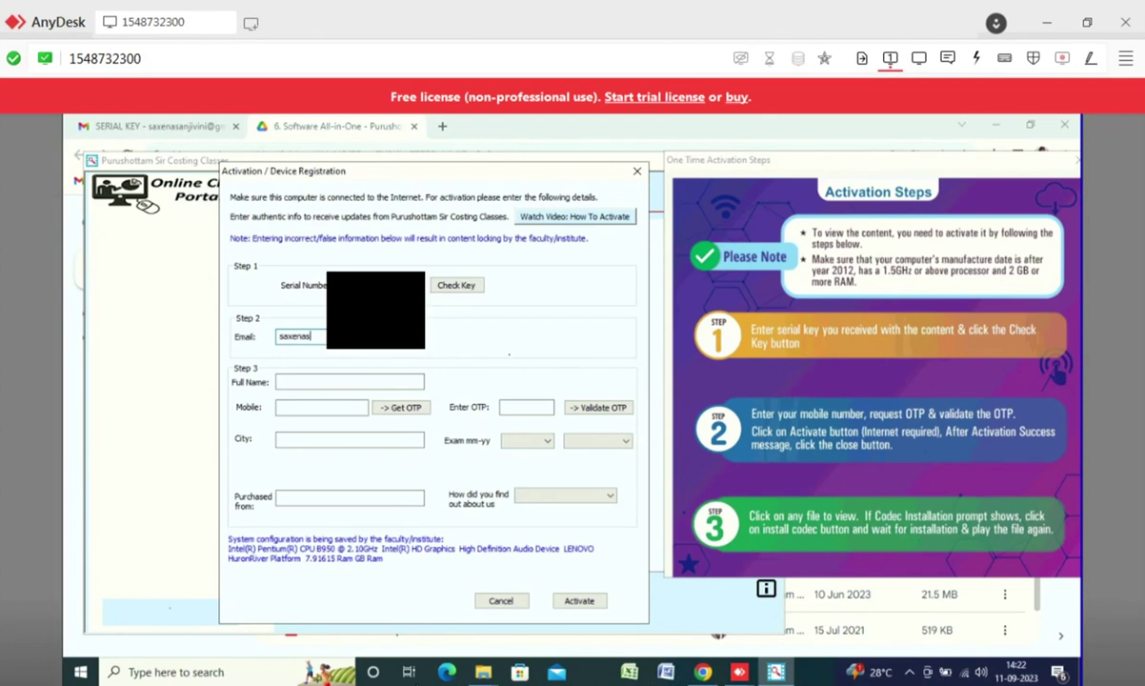
{"action": "left_click", "coordinate": [333, 383]}
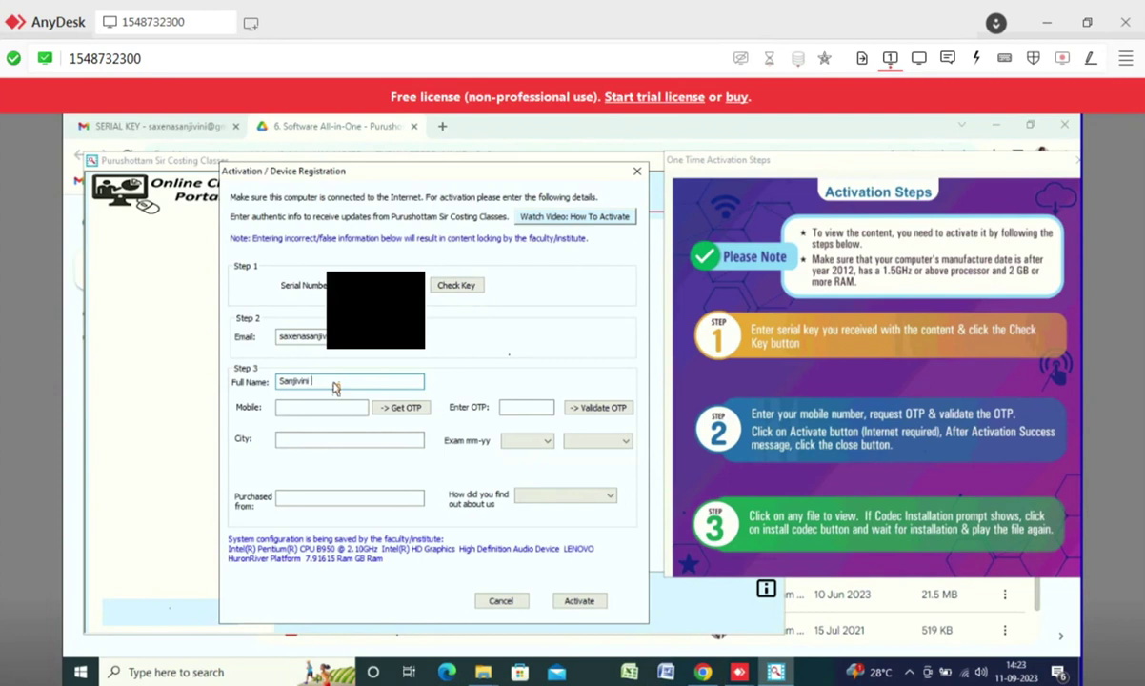
{"action": "left_click", "coordinate": [290, 408]}
{"action": "type", "text": "89570"}
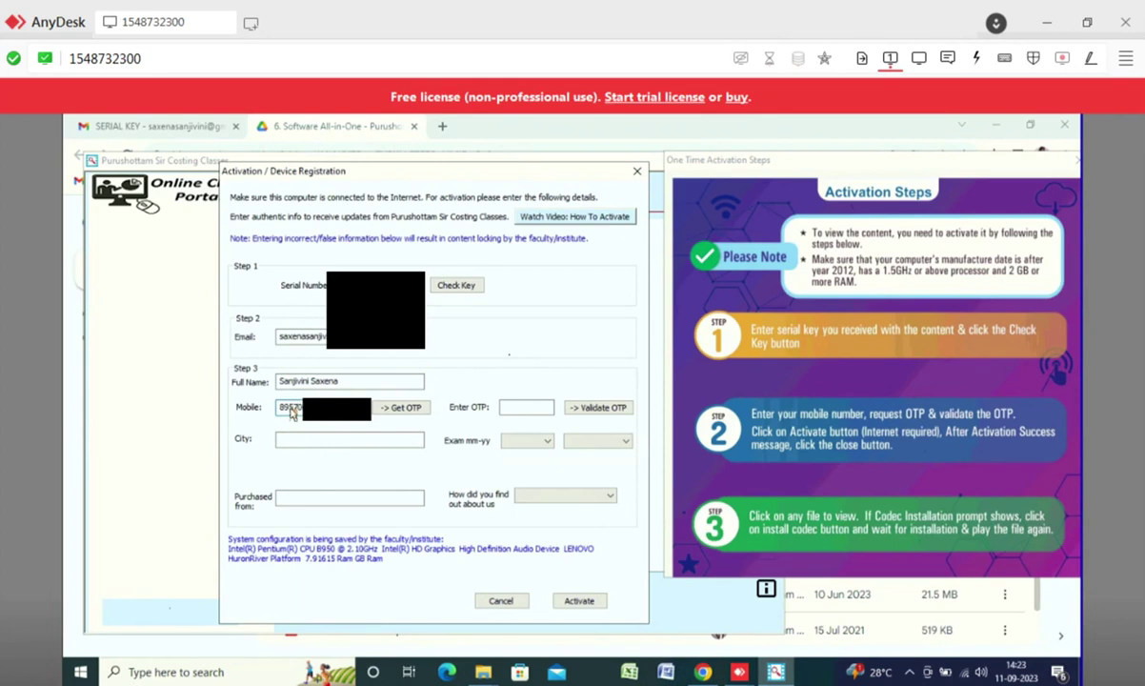
- Request an OTP for the mobile number, dismiss the confirmation, and fill in the city
{"action": "left_click", "coordinate": [406, 408]}
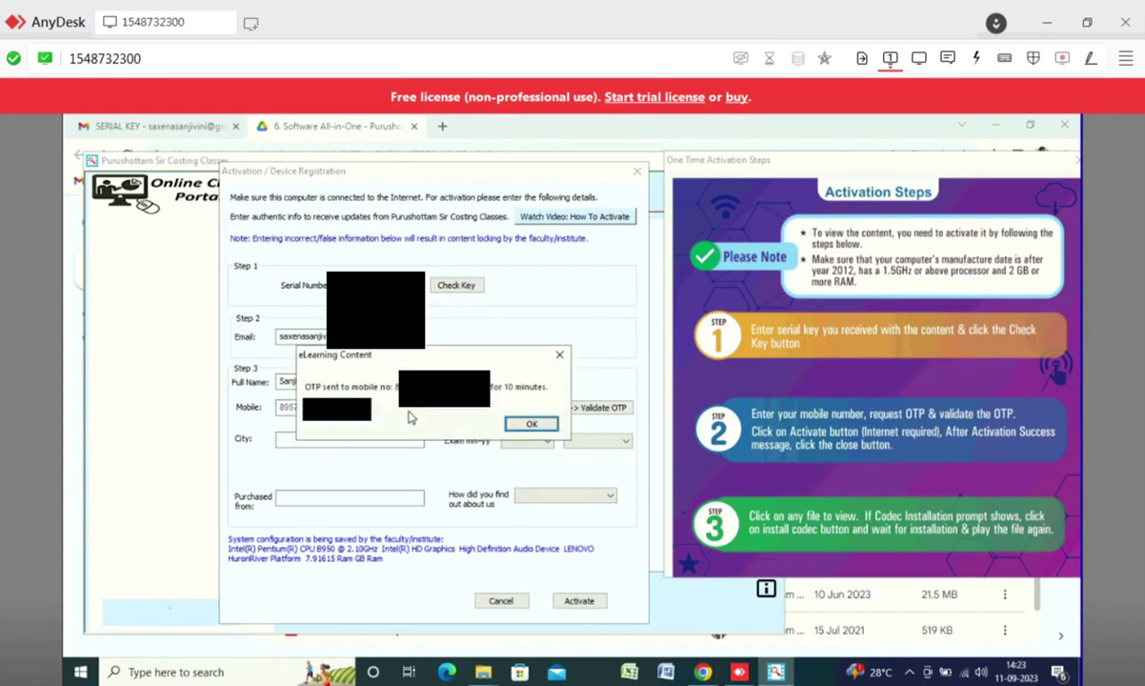
{"action": "left_click", "coordinate": [533, 425]}
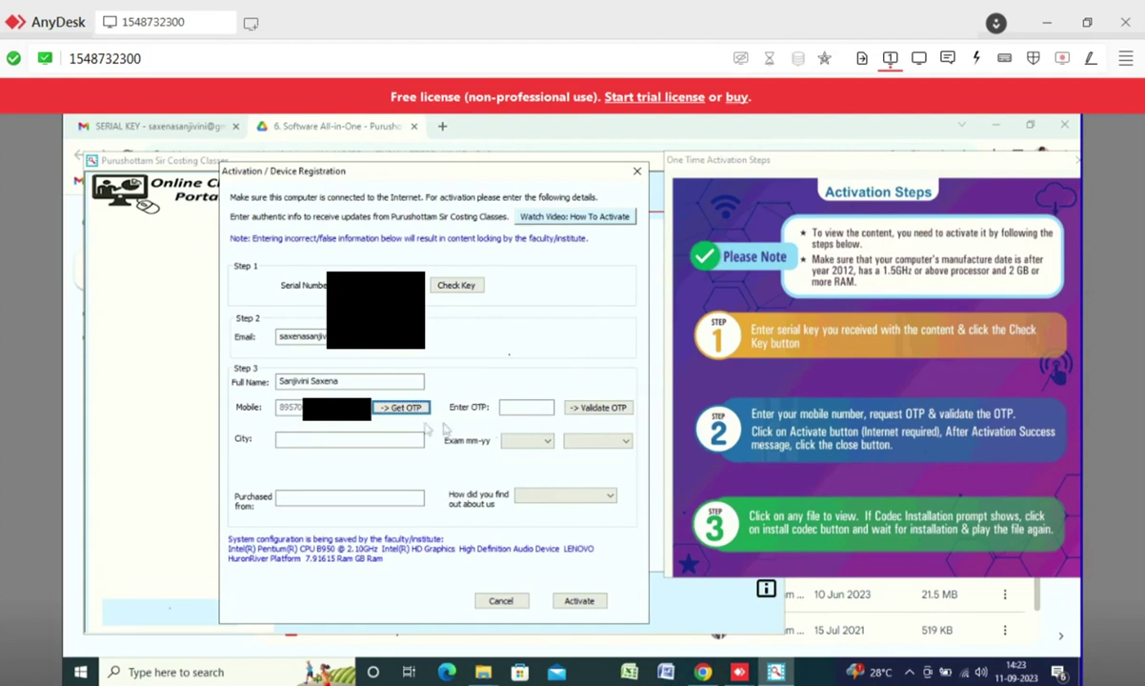
{"action": "left_click", "coordinate": [378, 440]}
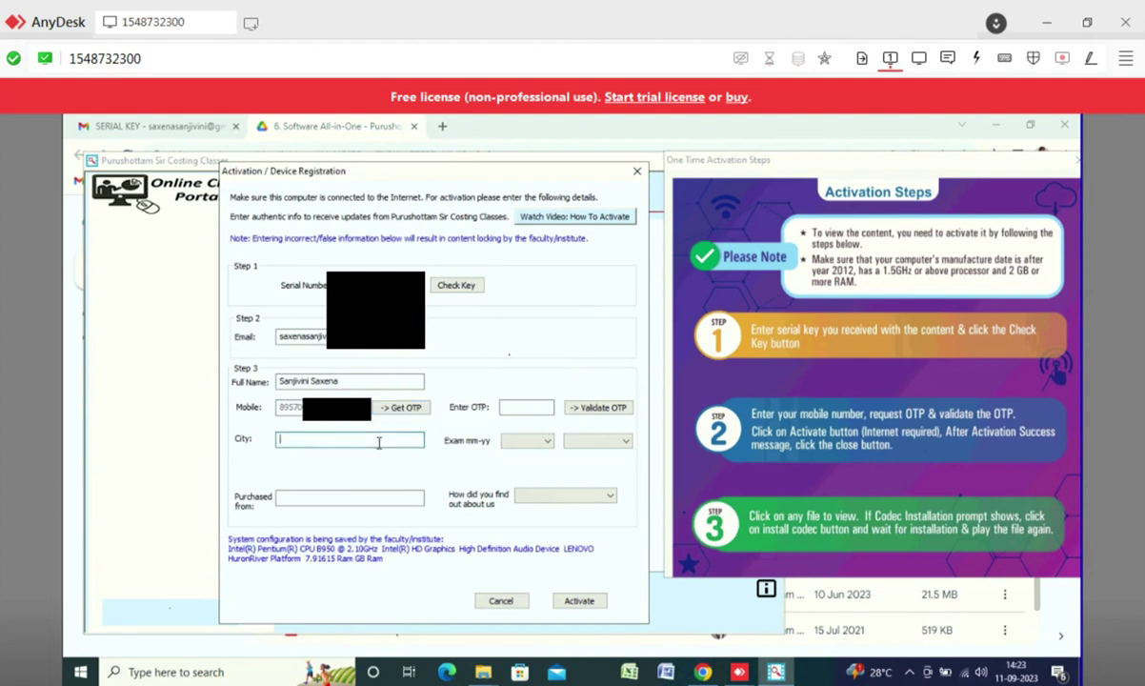
{"action": "type", "text": "Kanpur"}
- Enter the received OTP and validate it, acknowledging the OTP OK message
{"action": "left_click", "coordinate": [519, 407]}
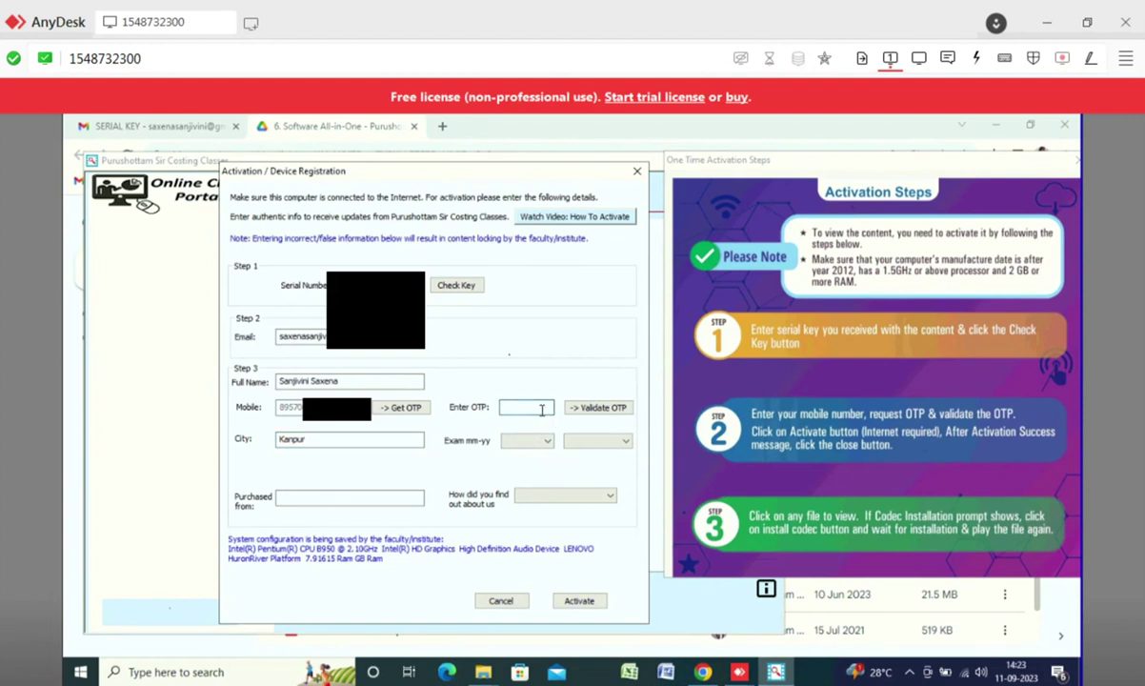
{"action": "type", "text": "••••••"}
{"action": "left_click", "coordinate": [595, 407]}
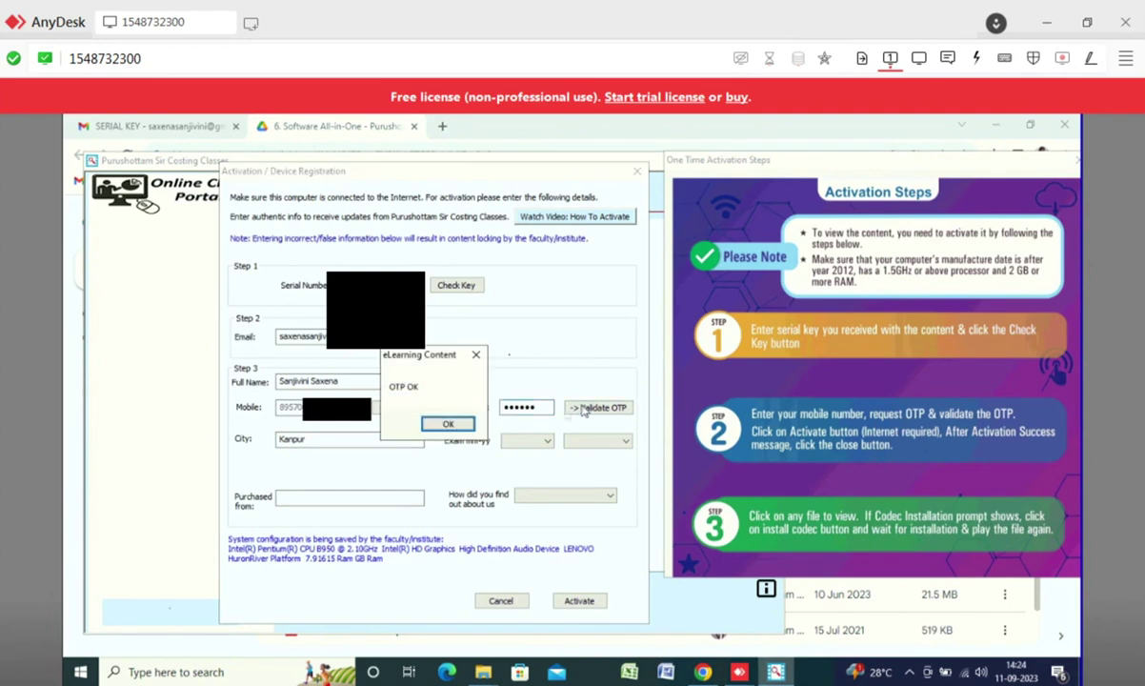
{"action": "left_click", "coordinate": [448, 423]}
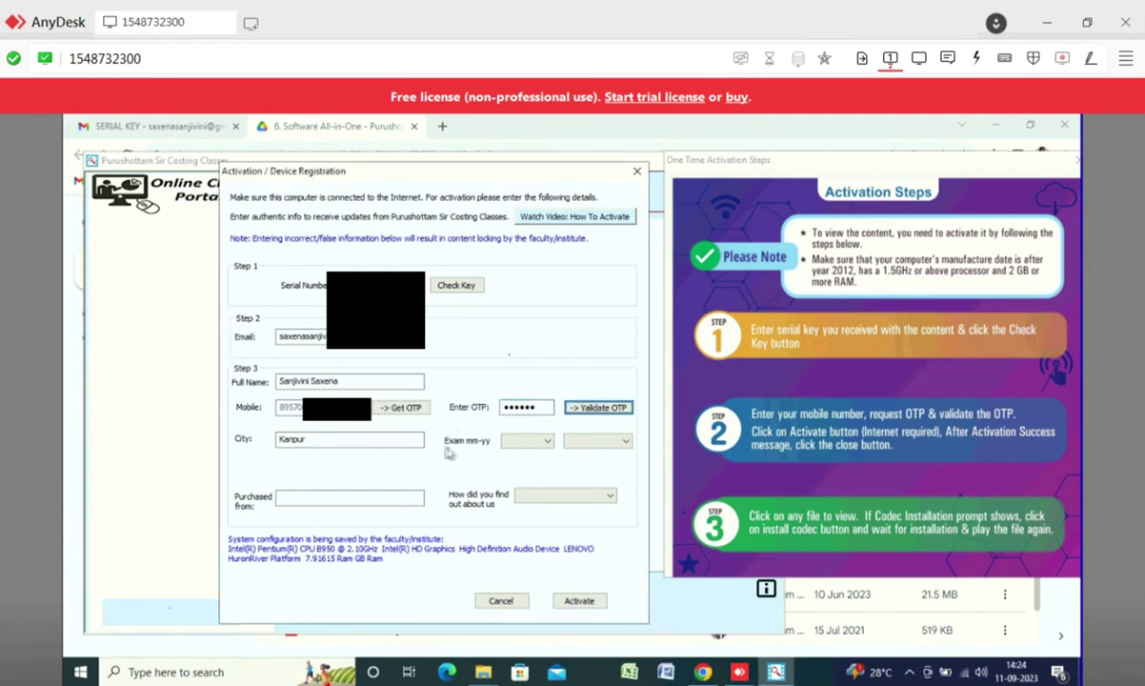
- Enter 'website' as the purchase source and set the exam to 05 - May 2024
{"action": "left_click", "coordinate": [355, 497]}
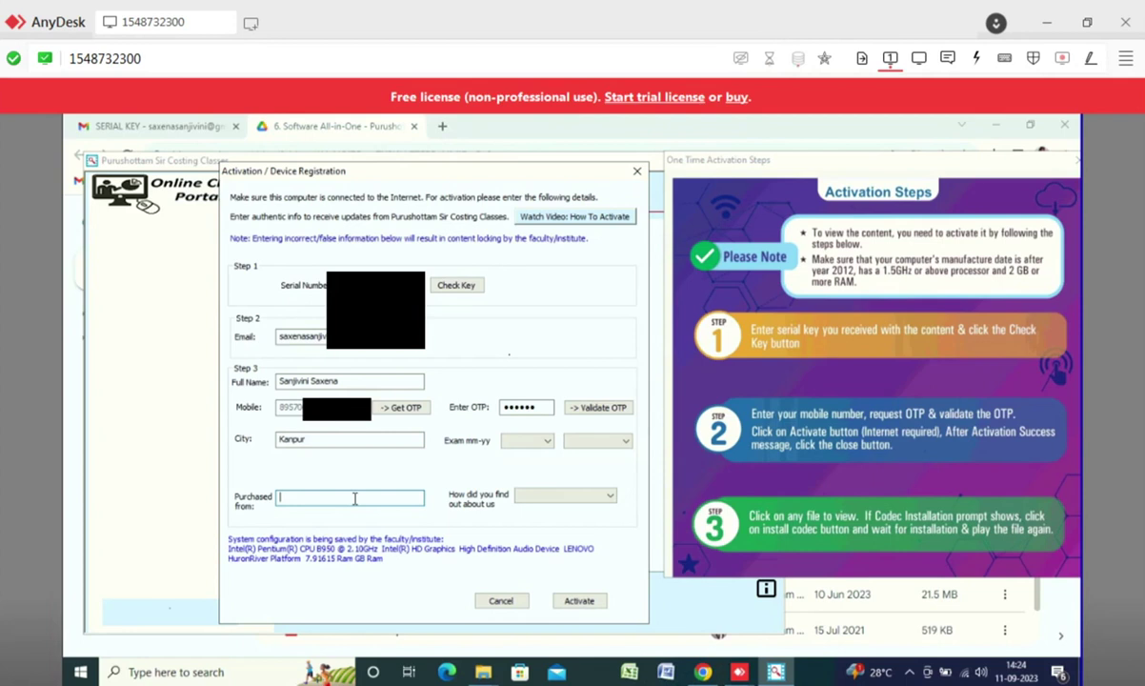
{"action": "type", "text": "website"}
{"action": "left_click", "coordinate": [522, 443]}
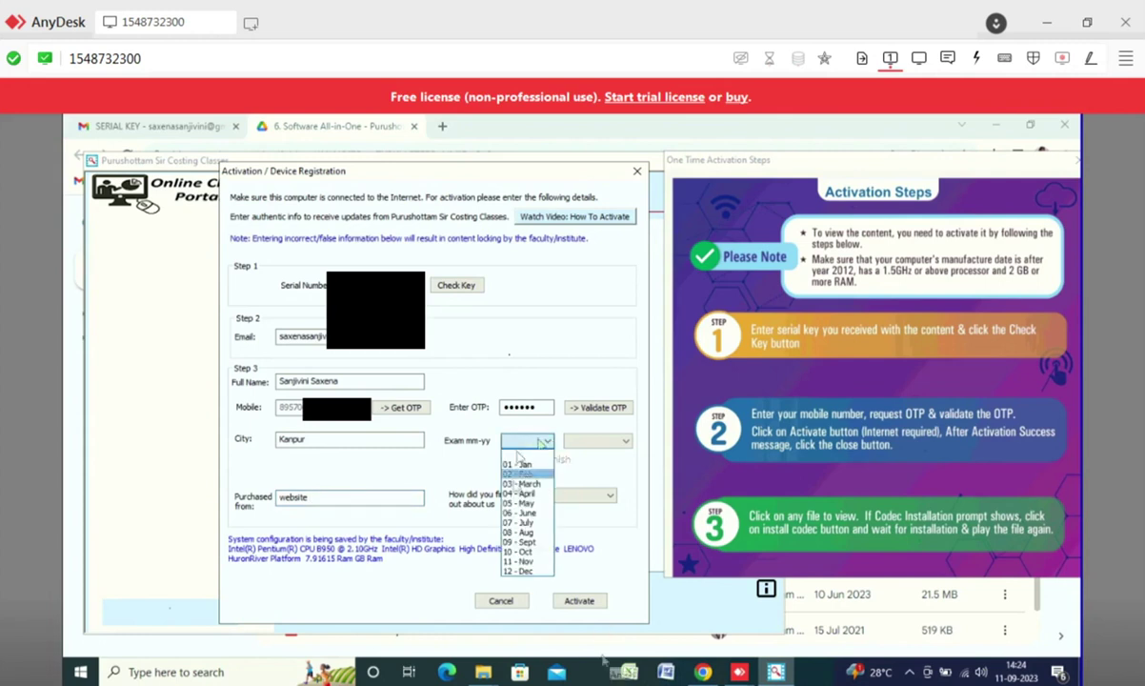
{"action": "left_click", "coordinate": [512, 503]}
{"action": "left_click", "coordinate": [593, 441]}
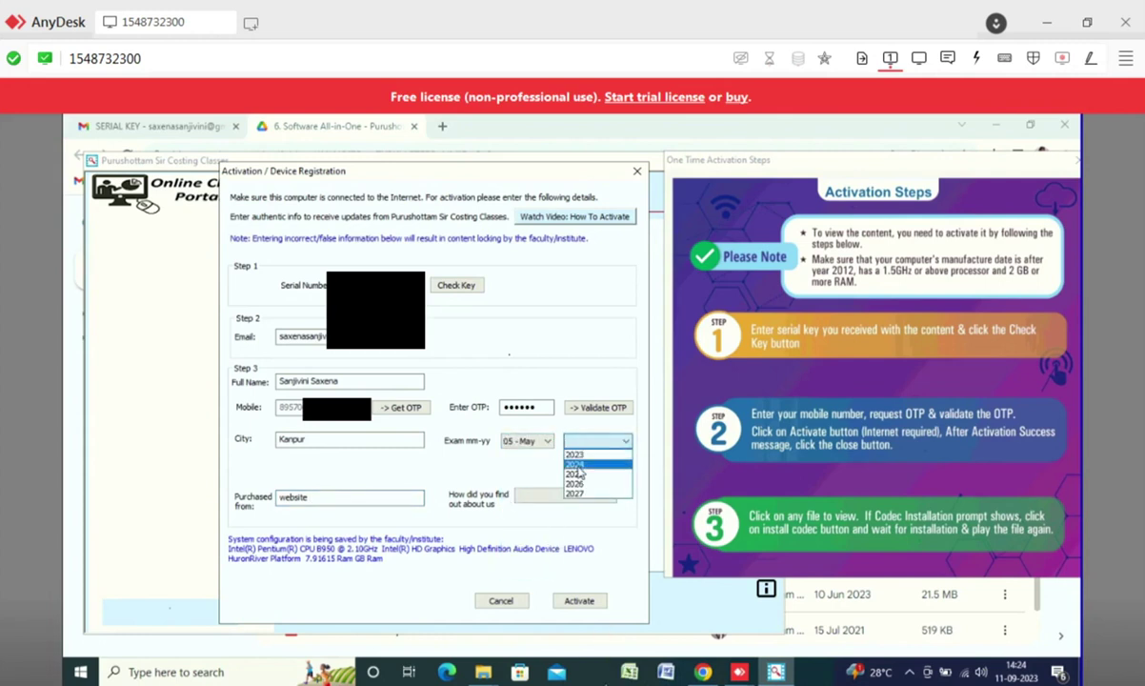
{"action": "left_click", "coordinate": [579, 472]}
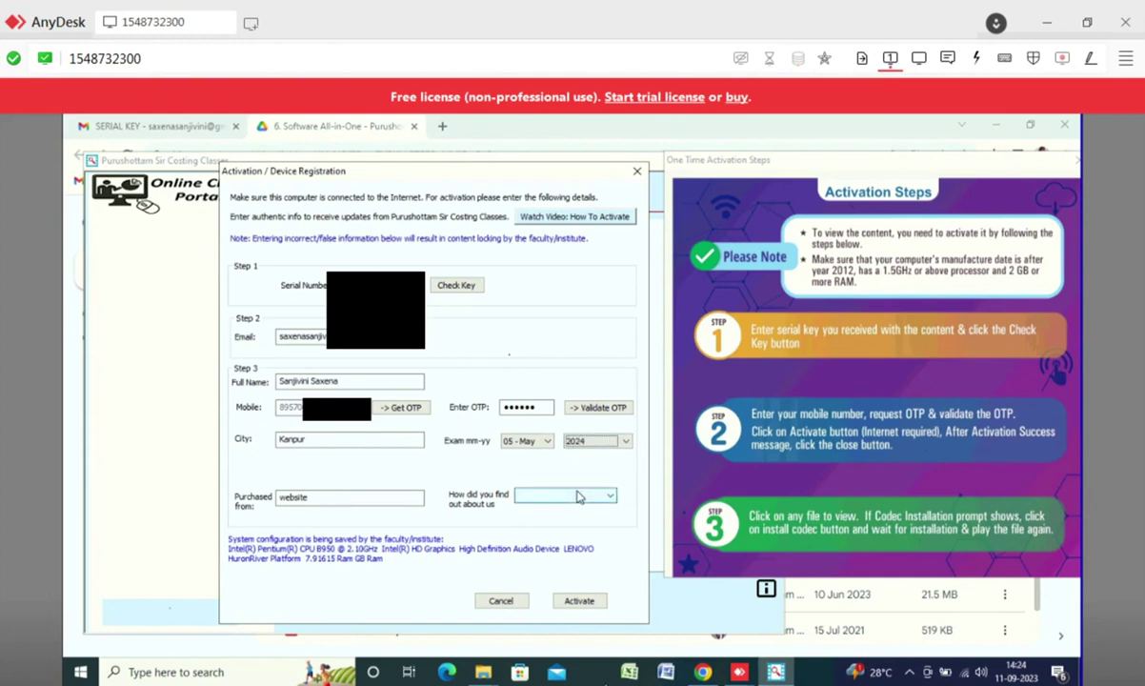
- Choose Website as the referral source, activate the content, close the form, and authenticate online
{"action": "left_click", "coordinate": [578, 496]}
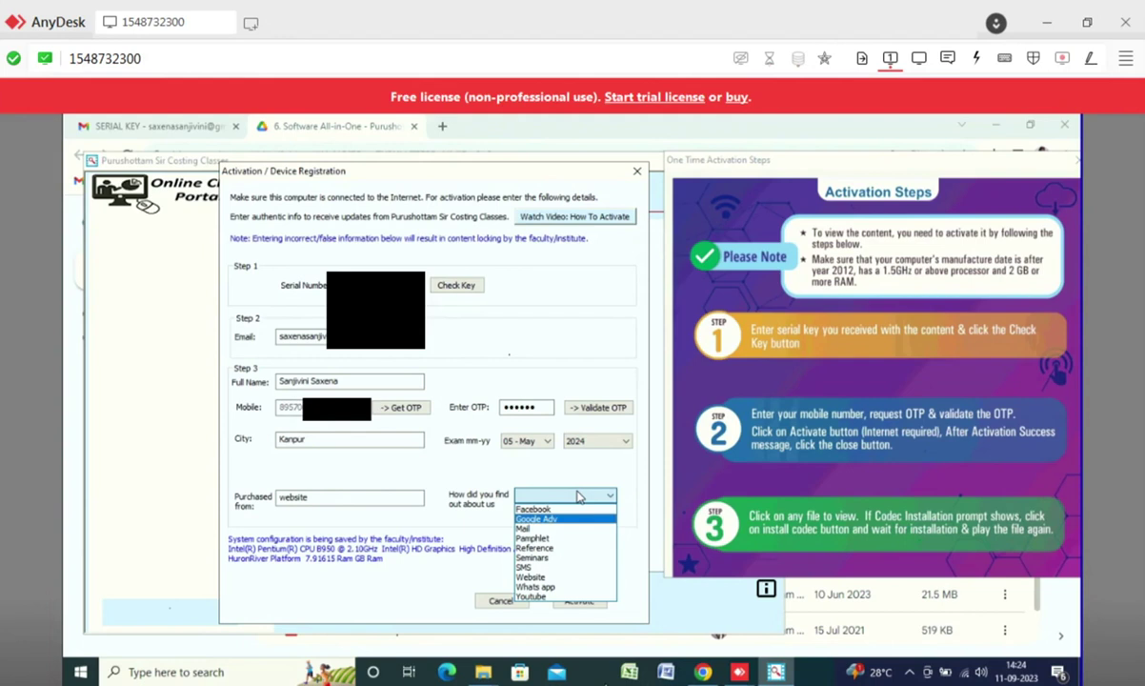
{"action": "left_click", "coordinate": [555, 578]}
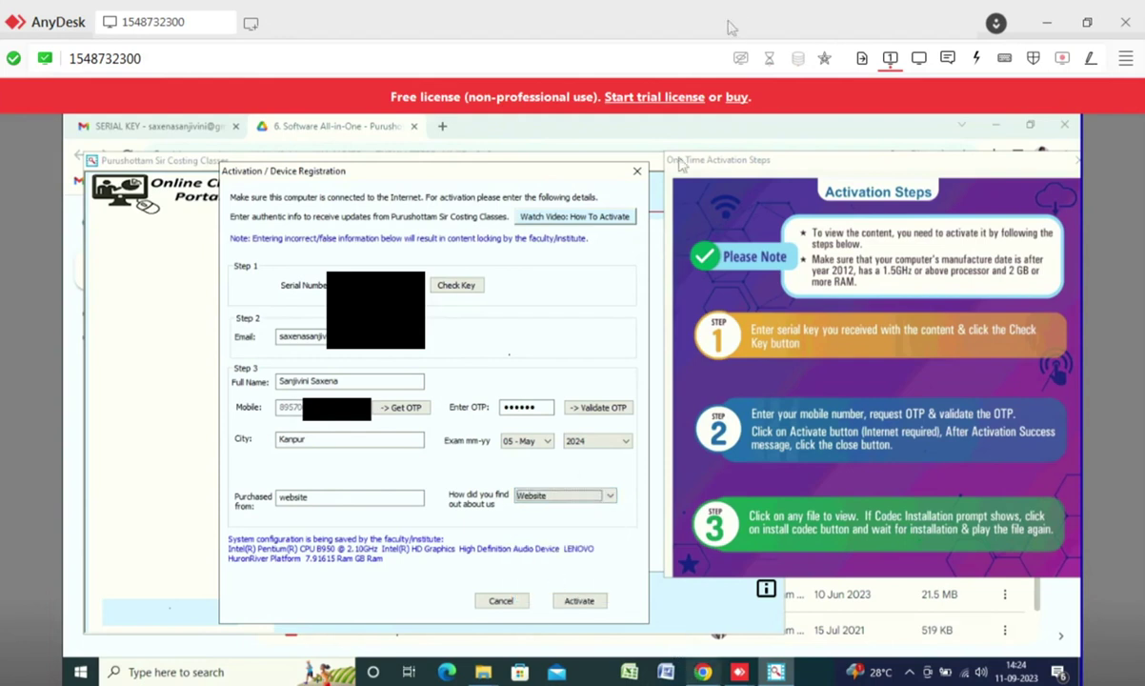
{"action": "left_click", "coordinate": [593, 602]}
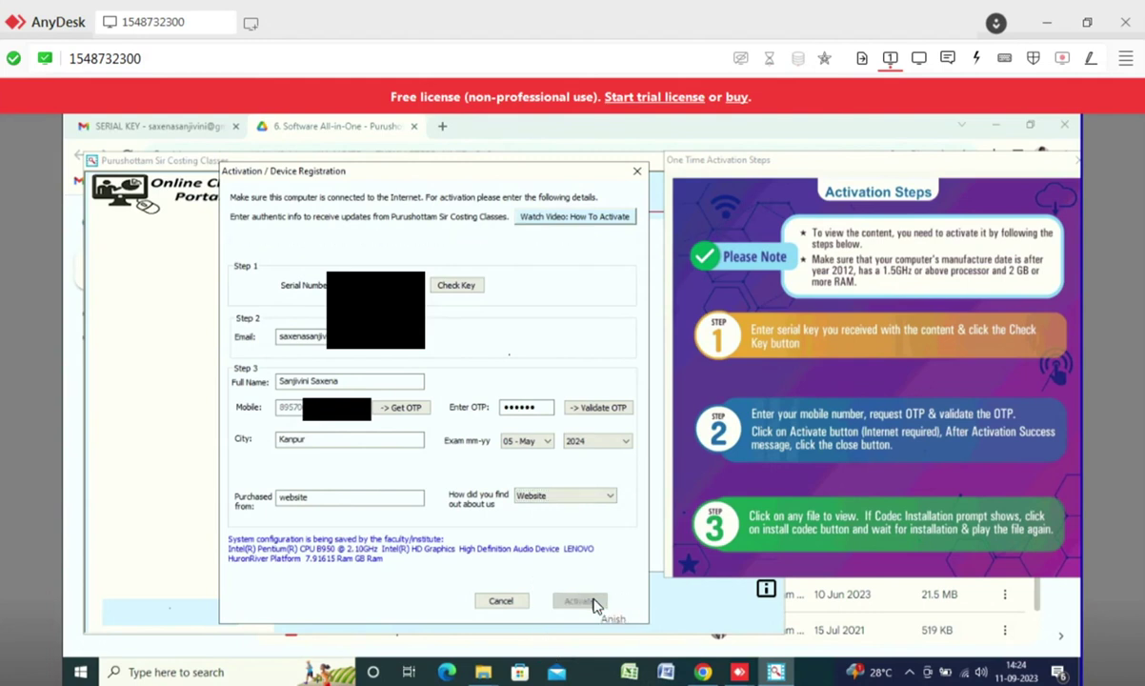
{"action": "left_click", "coordinate": [501, 604]}
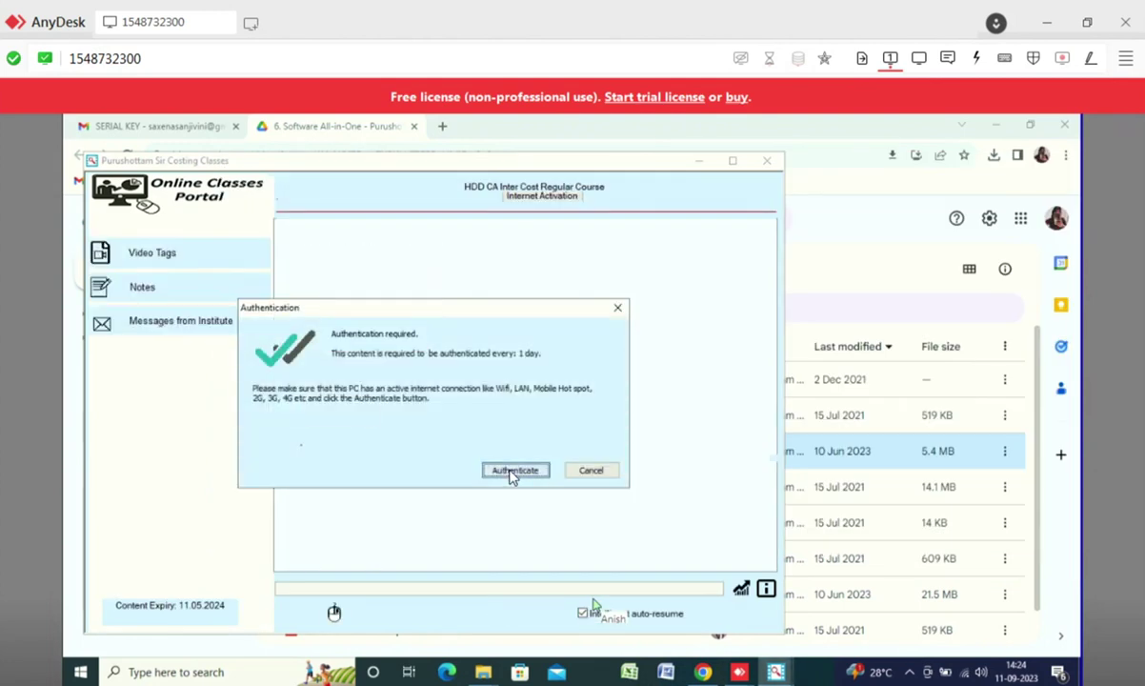
{"action": "left_click", "coordinate": [512, 473]}
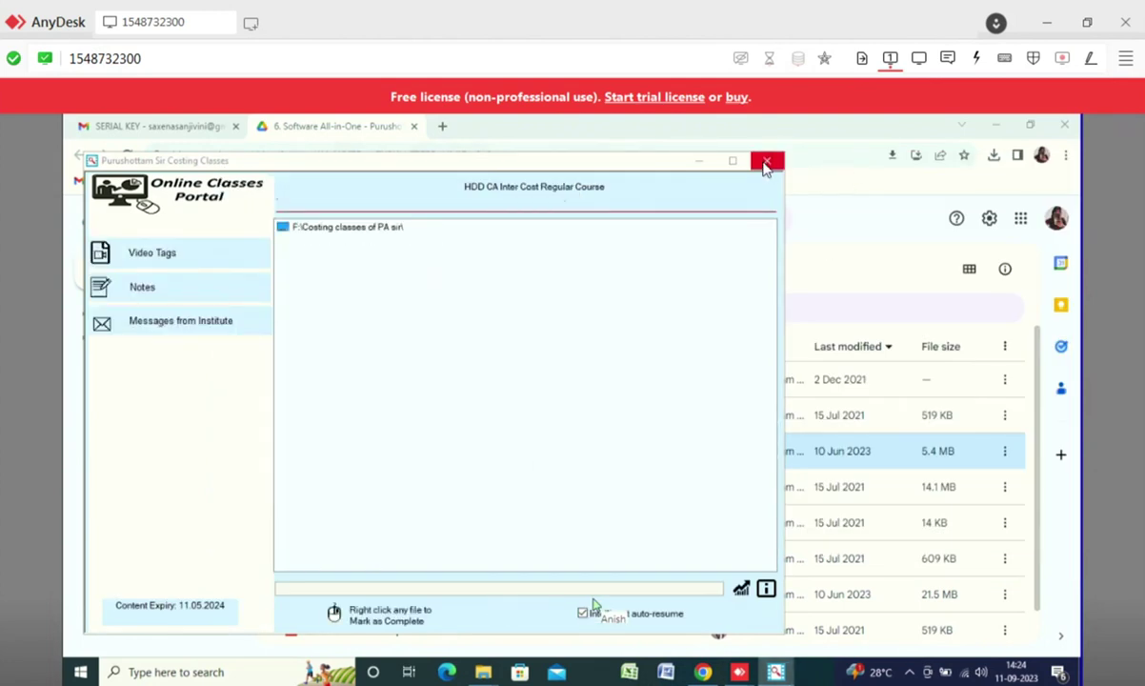
- Close the course window and create a new folder named 'Lectures Folder' in Costing classes of PA sir
{"action": "left_click", "coordinate": [766, 164]}
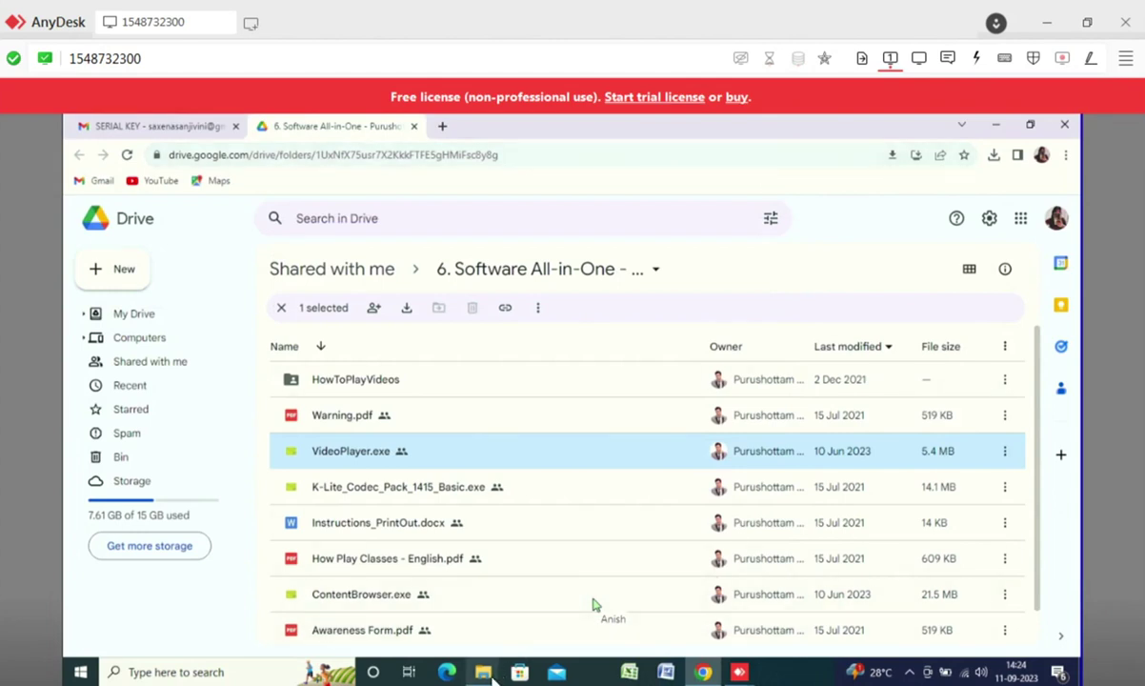
{"action": "mouse_move", "coordinate": [486, 669]}
{"action": "left_click", "coordinate": [515, 583]}
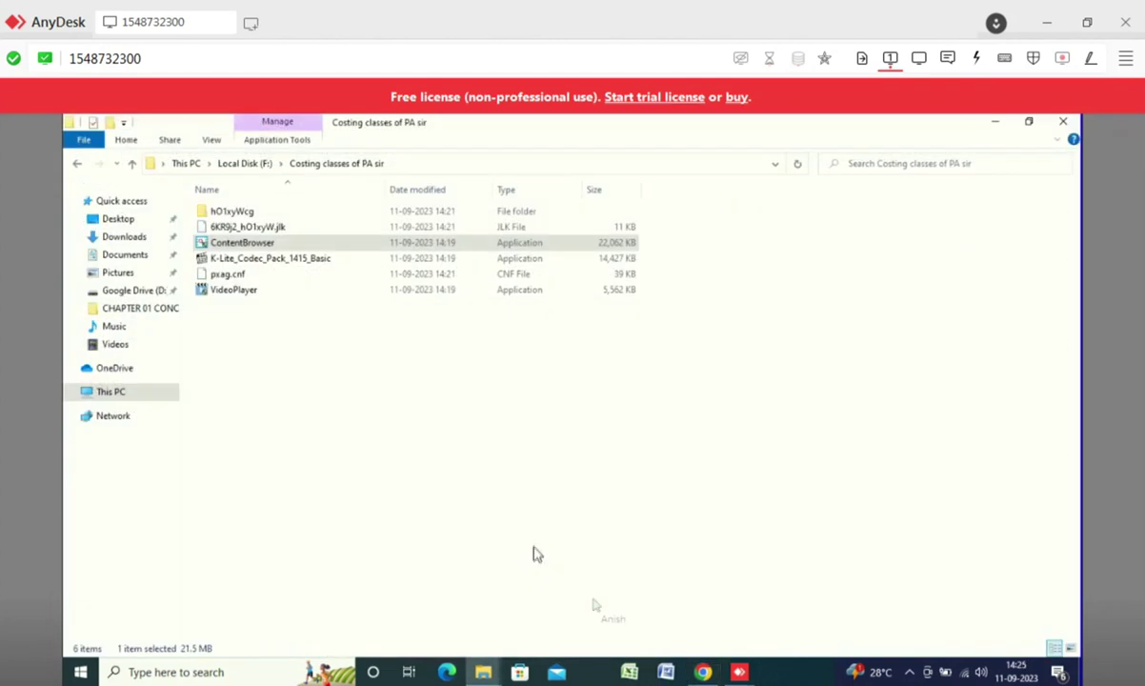
{"action": "right_click", "coordinate": [300, 377]}
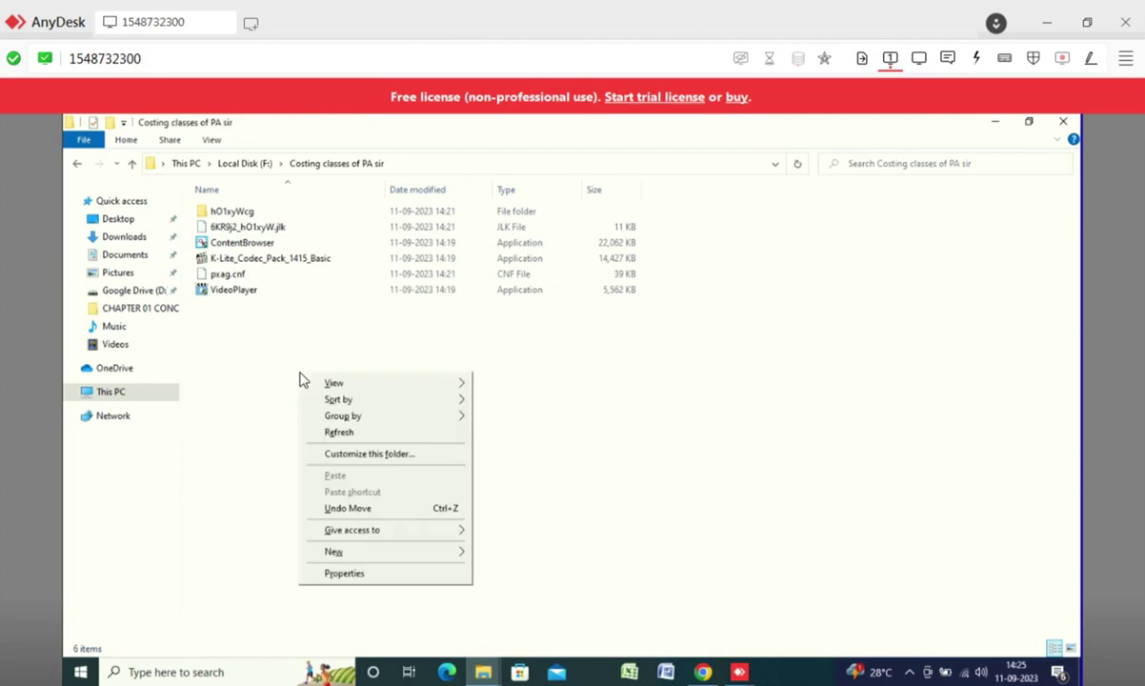
{"action": "mouse_move", "coordinate": [378, 551]}
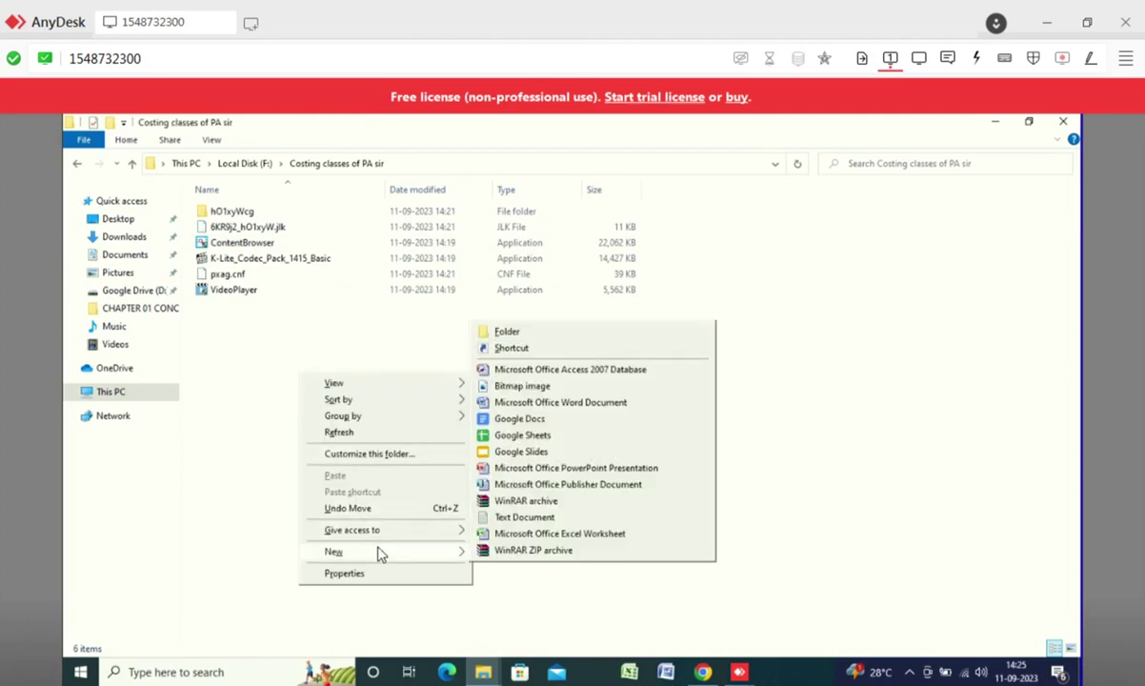
{"action": "left_click", "coordinate": [508, 334]}
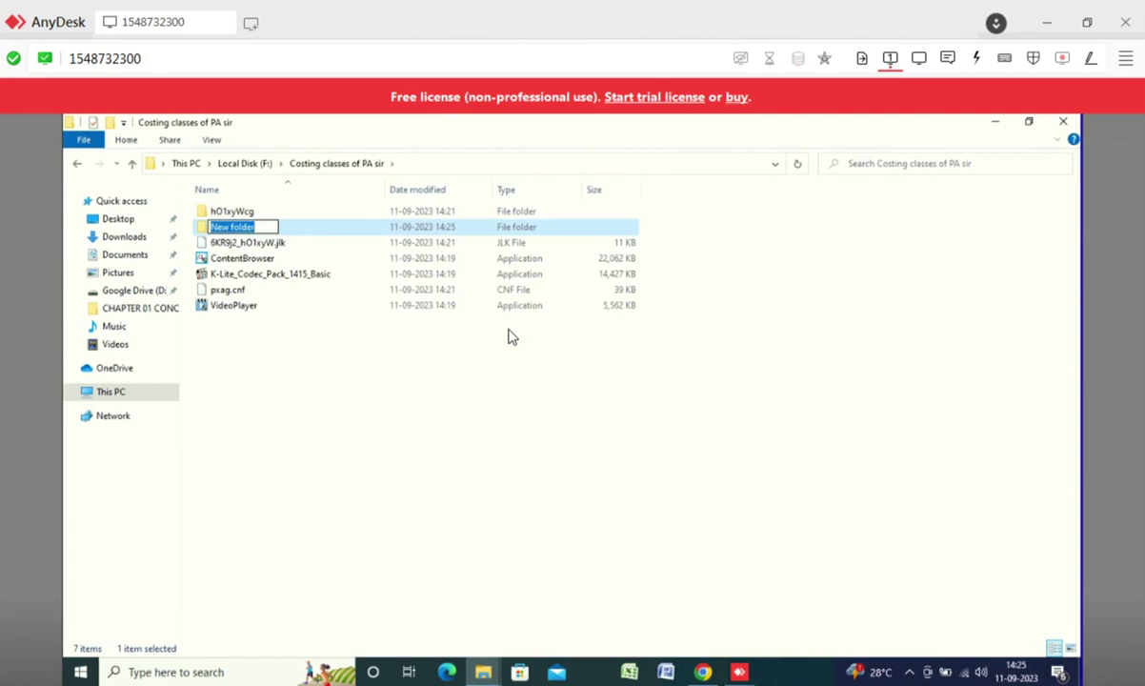
{"action": "type", "text": "Lec"}
{"action": "type", "text": "tur"}
{"action": "type", "text": "es 01"}
{"action": "key", "text": "BackSpace"}
{"action": "key", "text": "BackSpace"}
{"action": "type", "text": "Folder"}
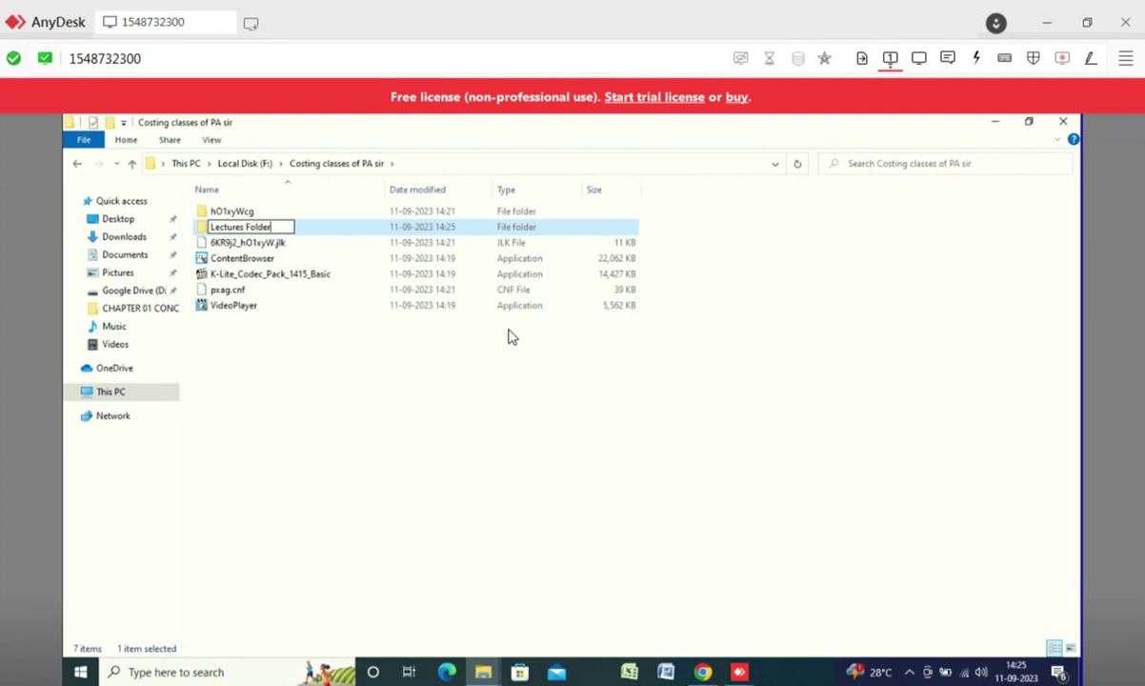
{"action": "key", "text": "Return"}
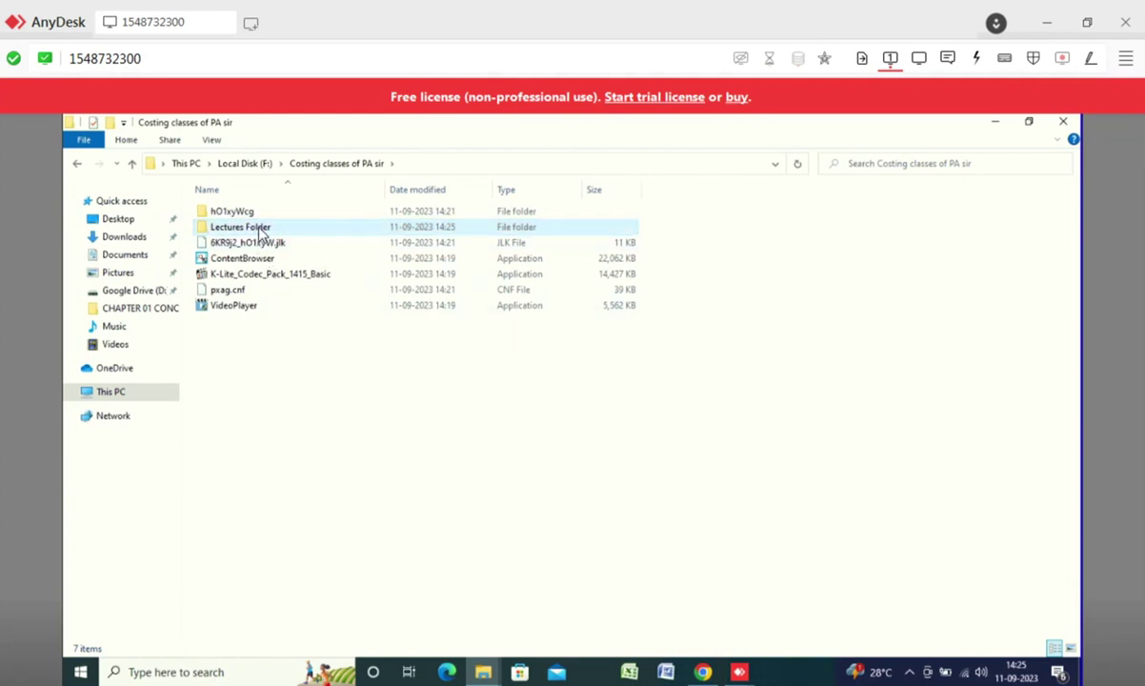
- Inside Lectures Folder, create a subfolder named 'Chap 2 cost sheet and unit costing'
{"action": "double_click", "coordinate": [261, 229]}
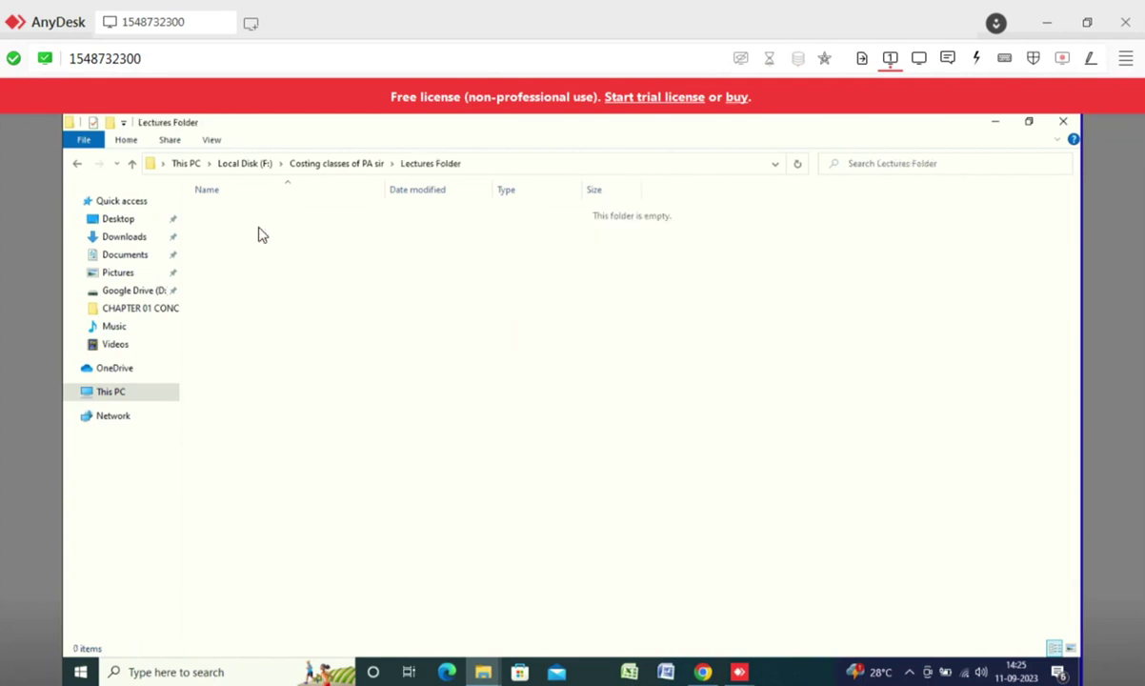
{"action": "right_click", "coordinate": [261, 234]}
{"action": "mouse_move", "coordinate": [379, 409]}
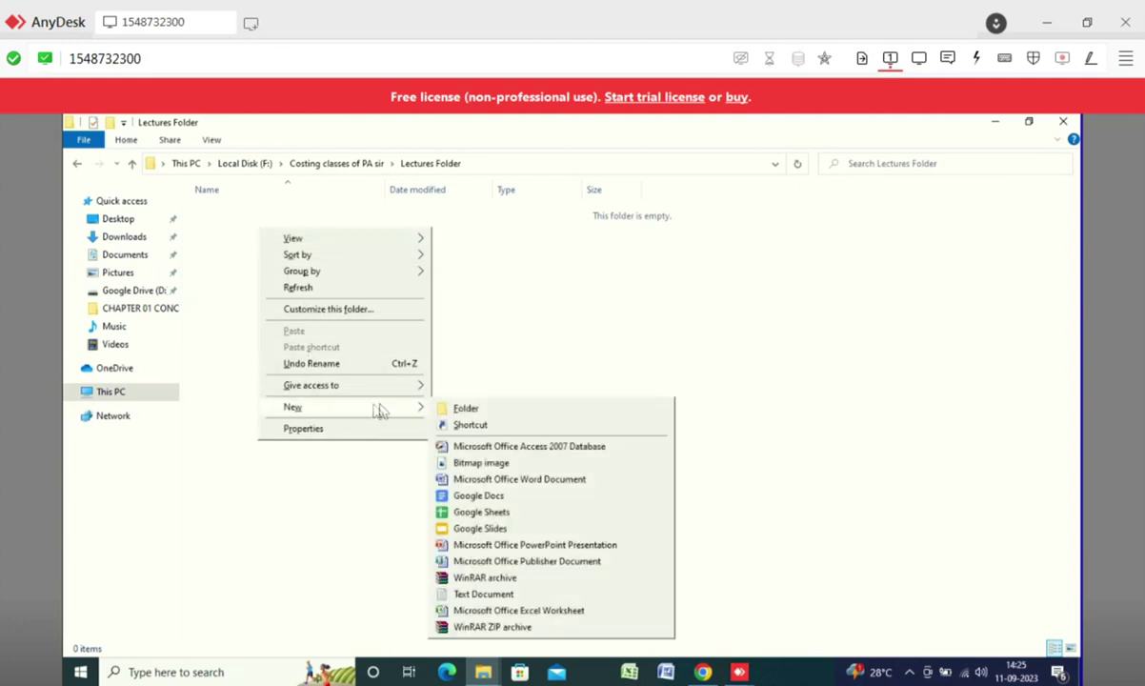
{"action": "left_click", "coordinate": [459, 408]}
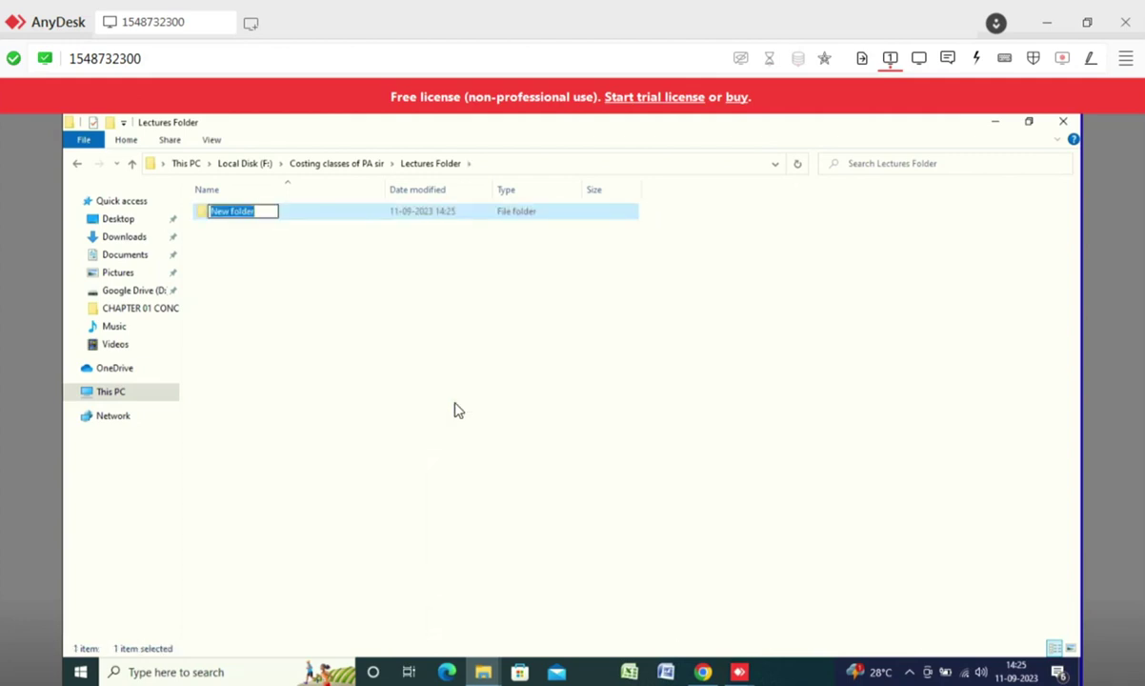
{"action": "type", "text": "Che"}
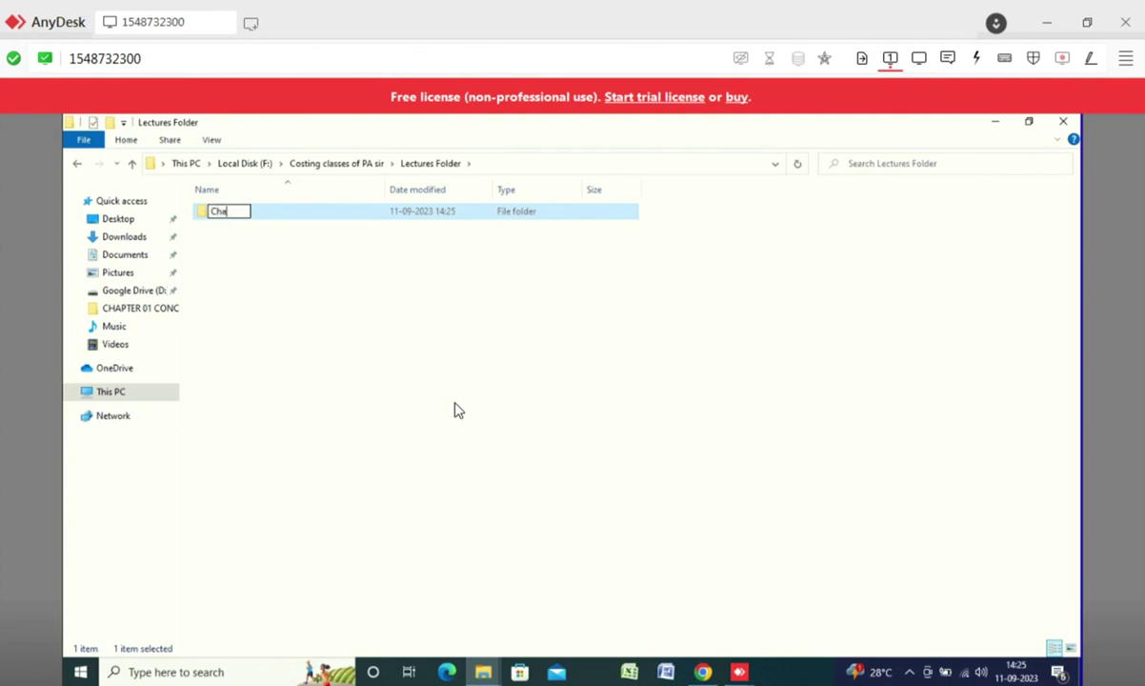
{"action": "type", "text": "p"}
{"action": "type", "text": "2 costi"}
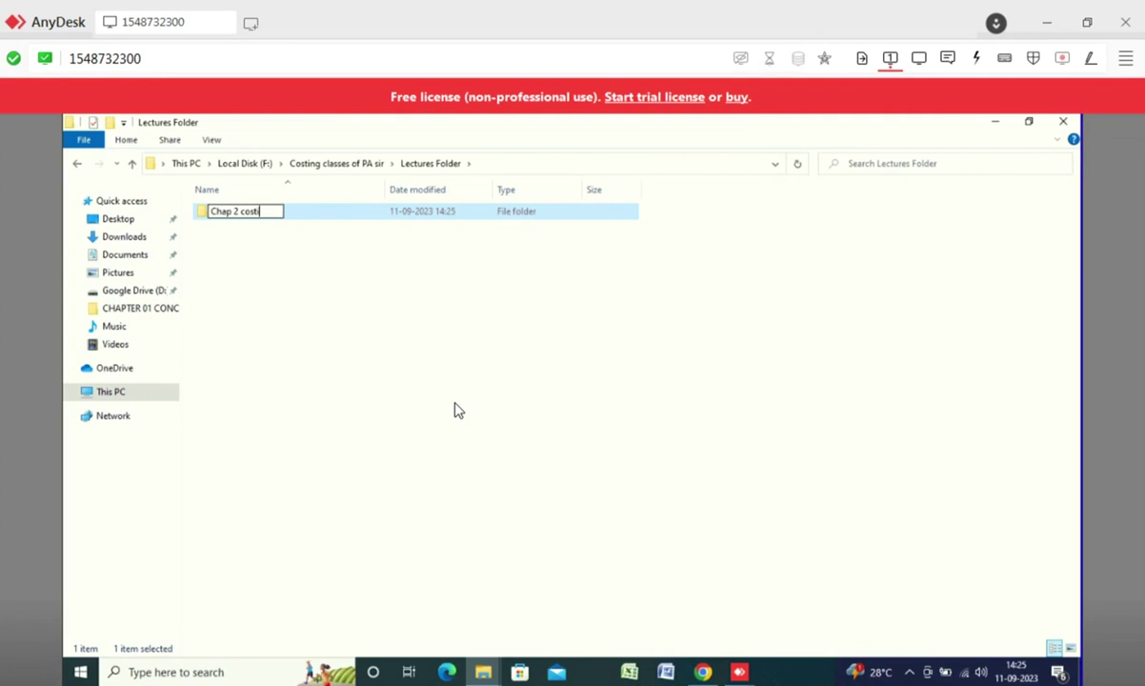
{"action": "key", "text": "BackSpace"}
{"action": "type", "text": " sheet and unit costing"}
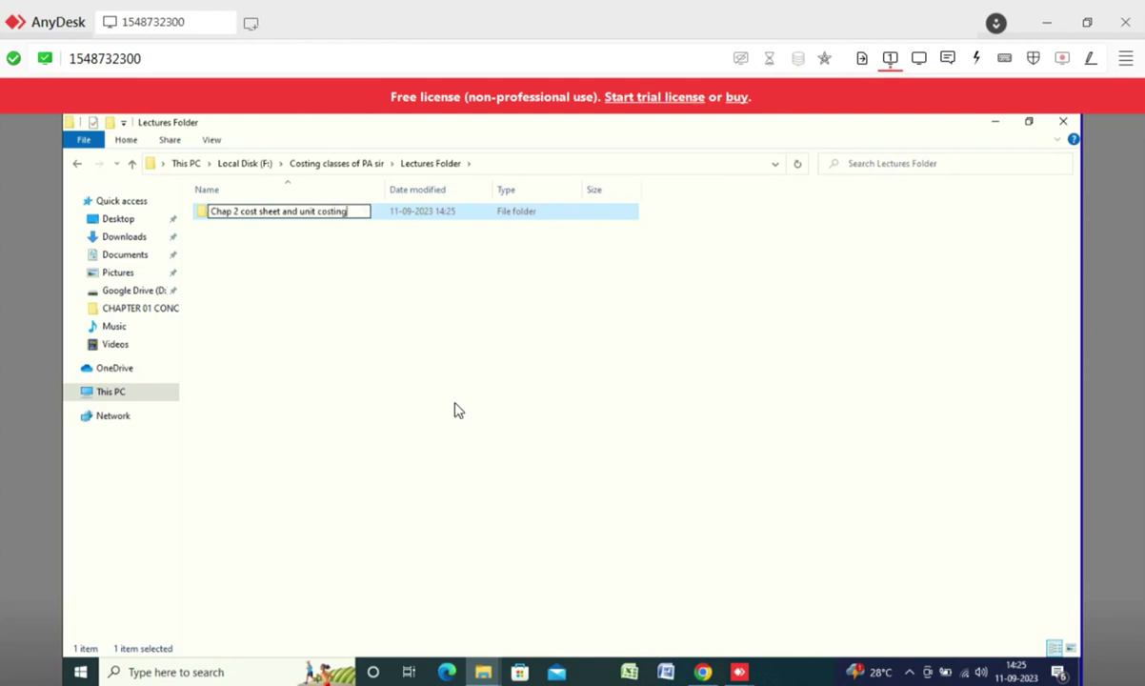
{"action": "key", "text": "Return"}
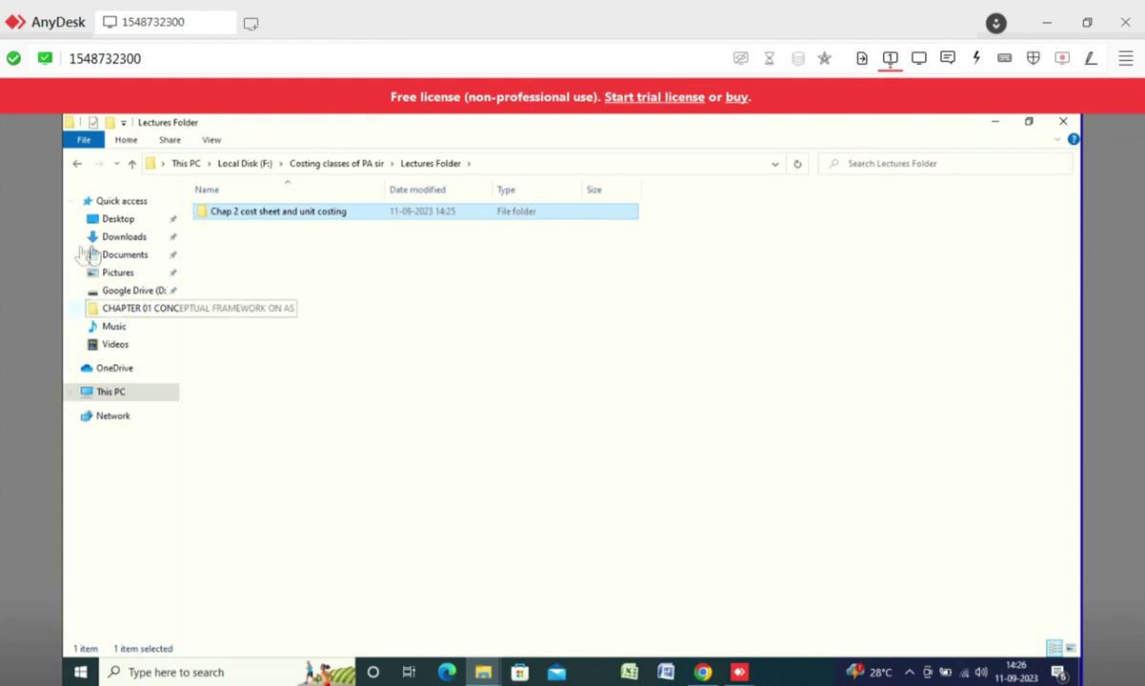
{"action": "left_click", "coordinate": [125, 238]}
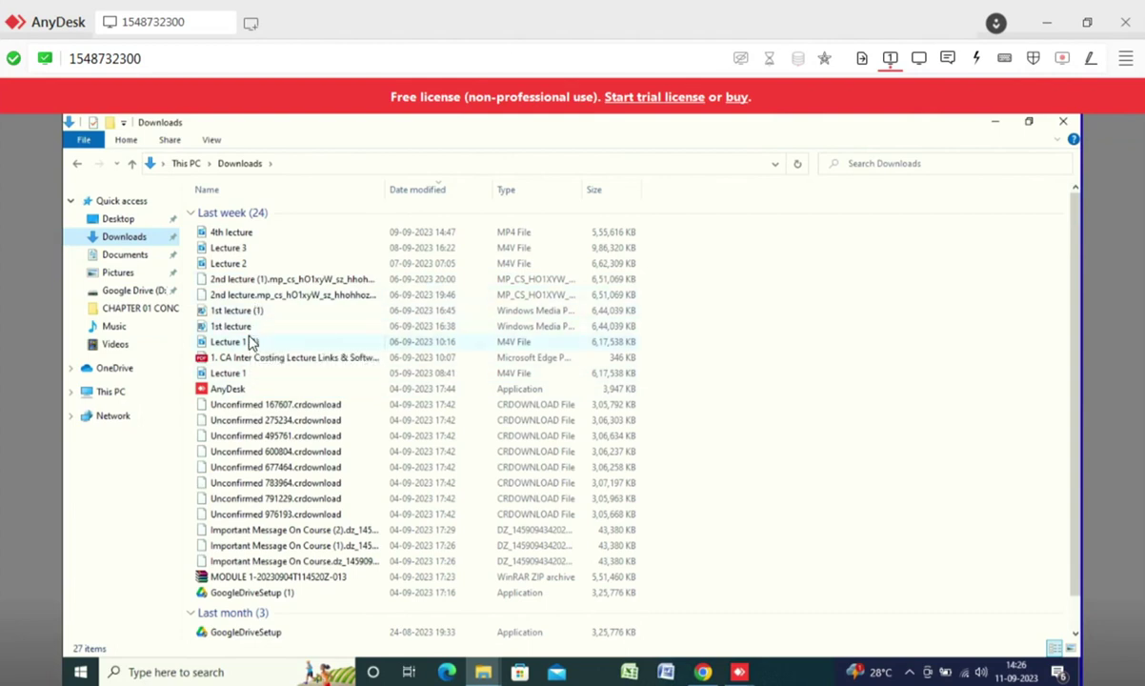
- Paste the 2nd lecture file from Downloads into F:\Costing classes of PA sir\Lectures Folder\Chap 2 cost sheet and unit costing
{"action": "left_click", "coordinate": [251, 296]}
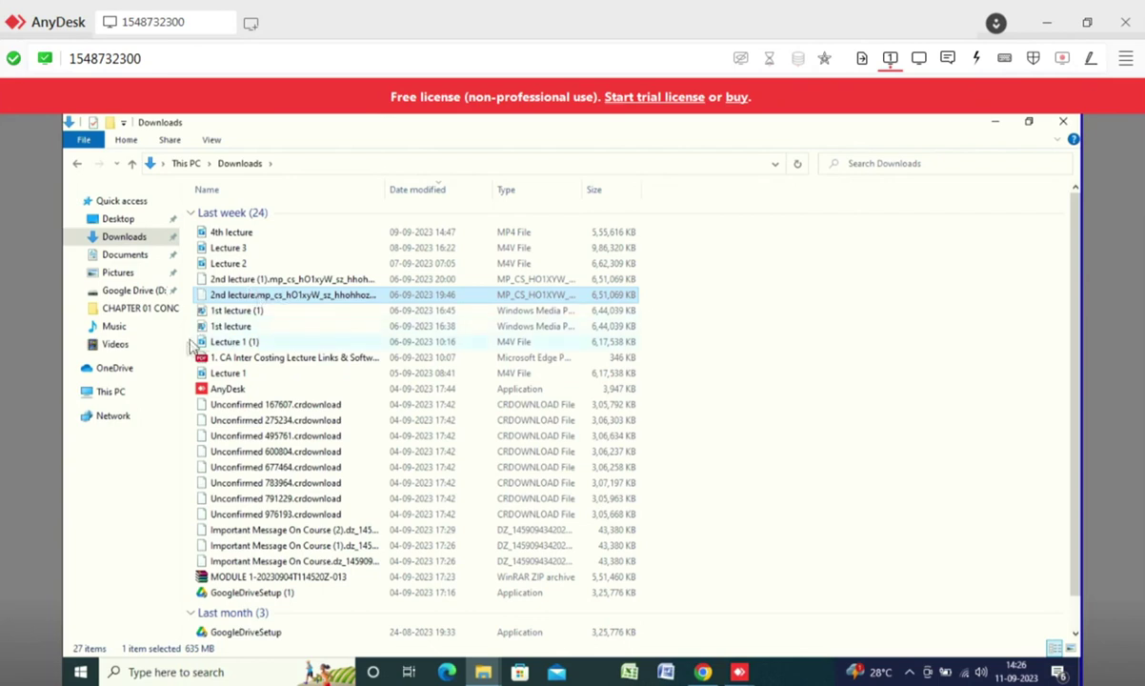
{"action": "left_click", "coordinate": [112, 395]}
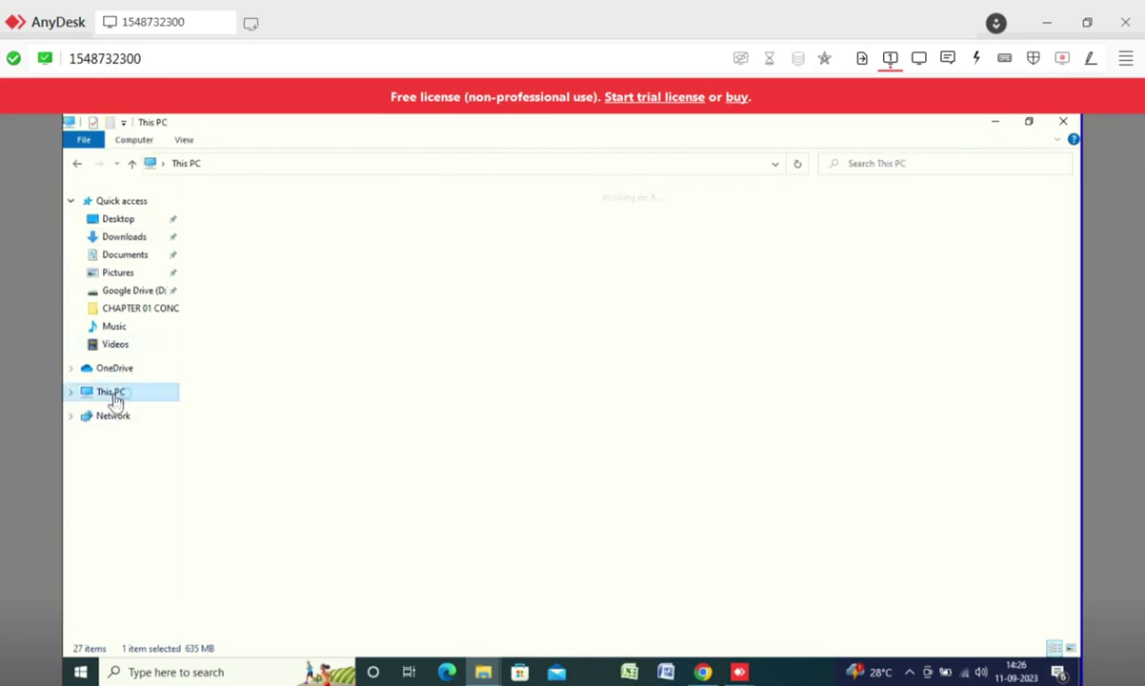
{"action": "double_click", "coordinate": [841, 339]}
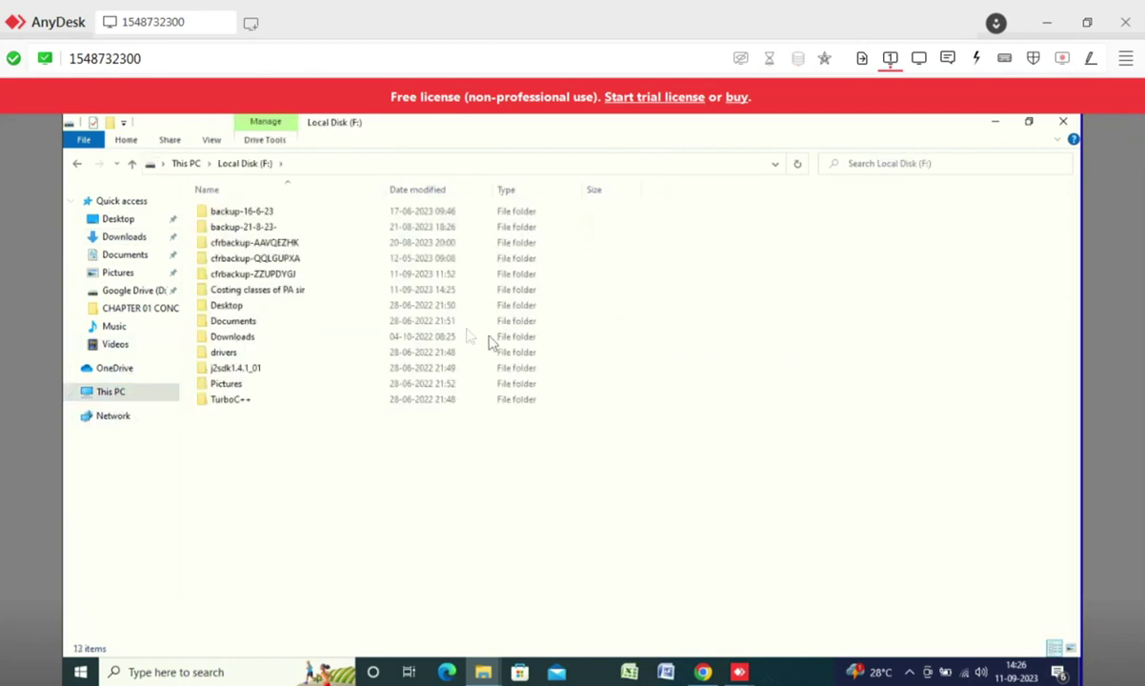
{"action": "double_click", "coordinate": [261, 294]}
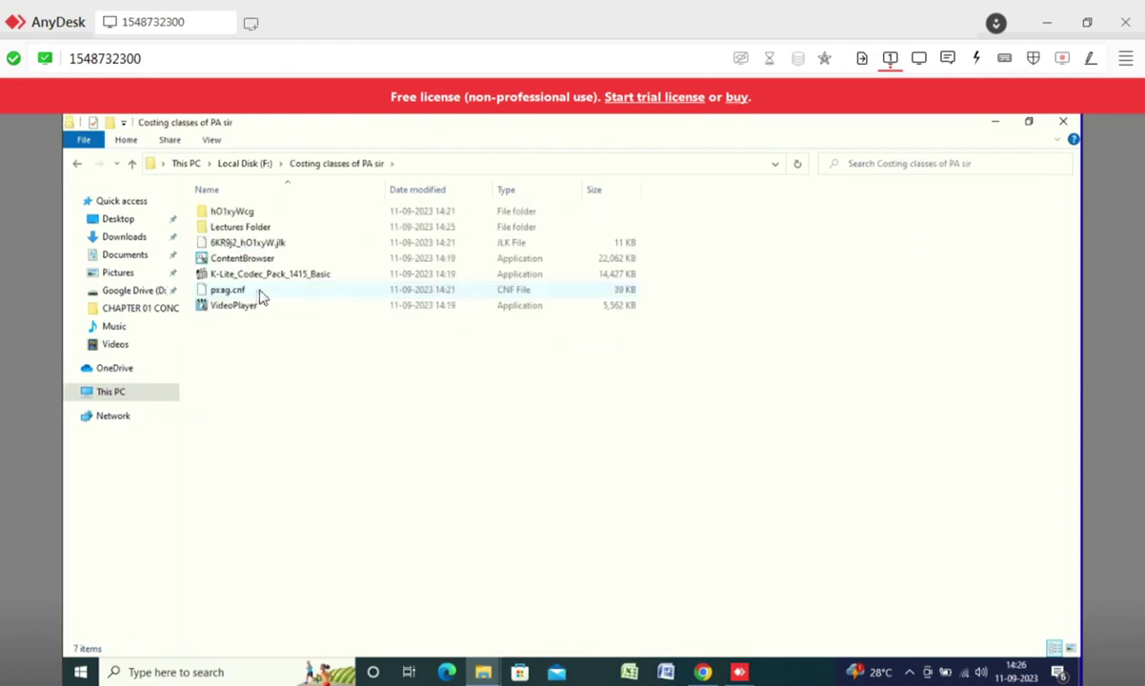
{"action": "double_click", "coordinate": [233, 231]}
{"action": "double_click", "coordinate": [243, 217]}
{"action": "right_click", "coordinate": [301, 257]}
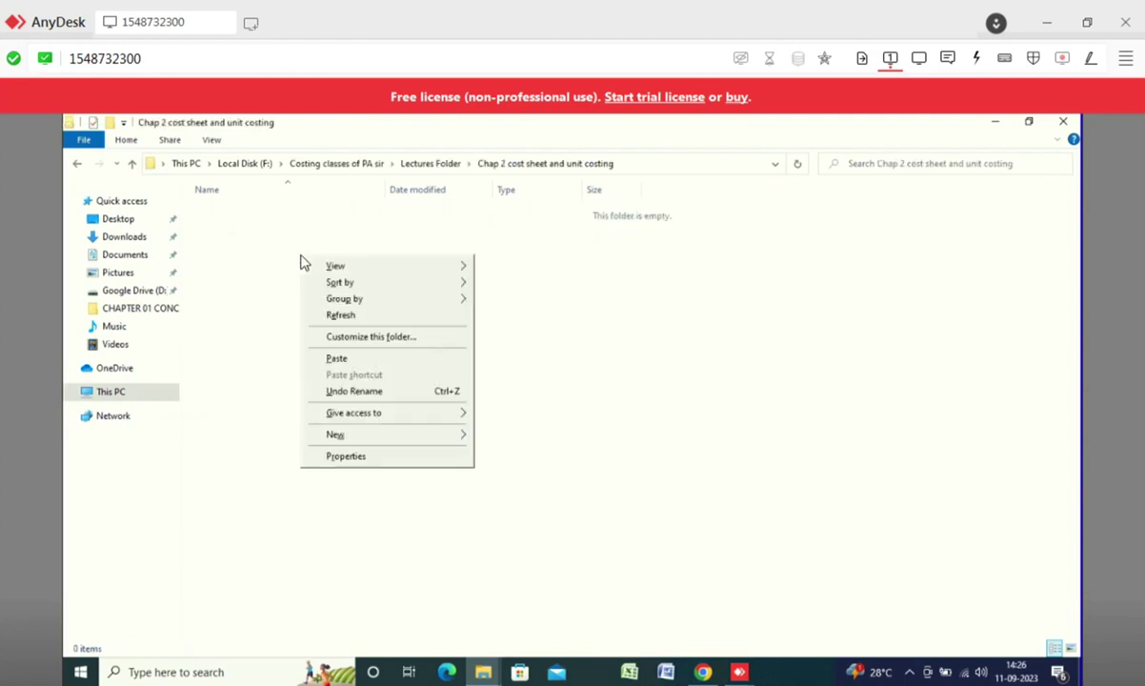
{"action": "left_click", "coordinate": [338, 359]}
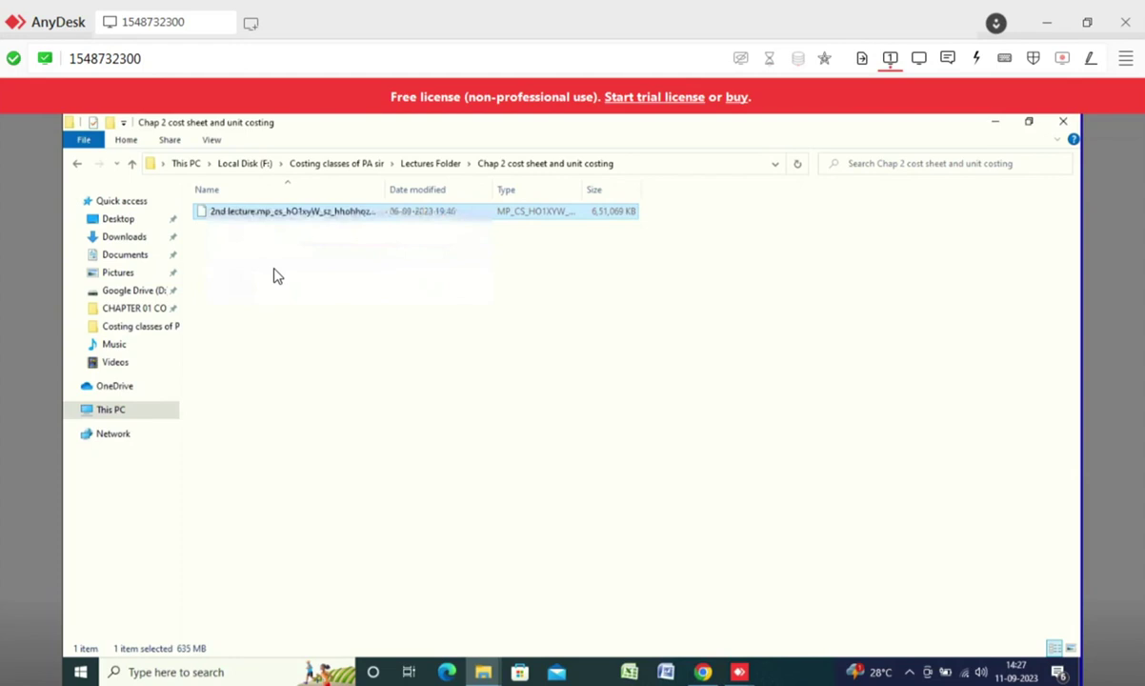
{"action": "key", "text": "alt+Tab"}
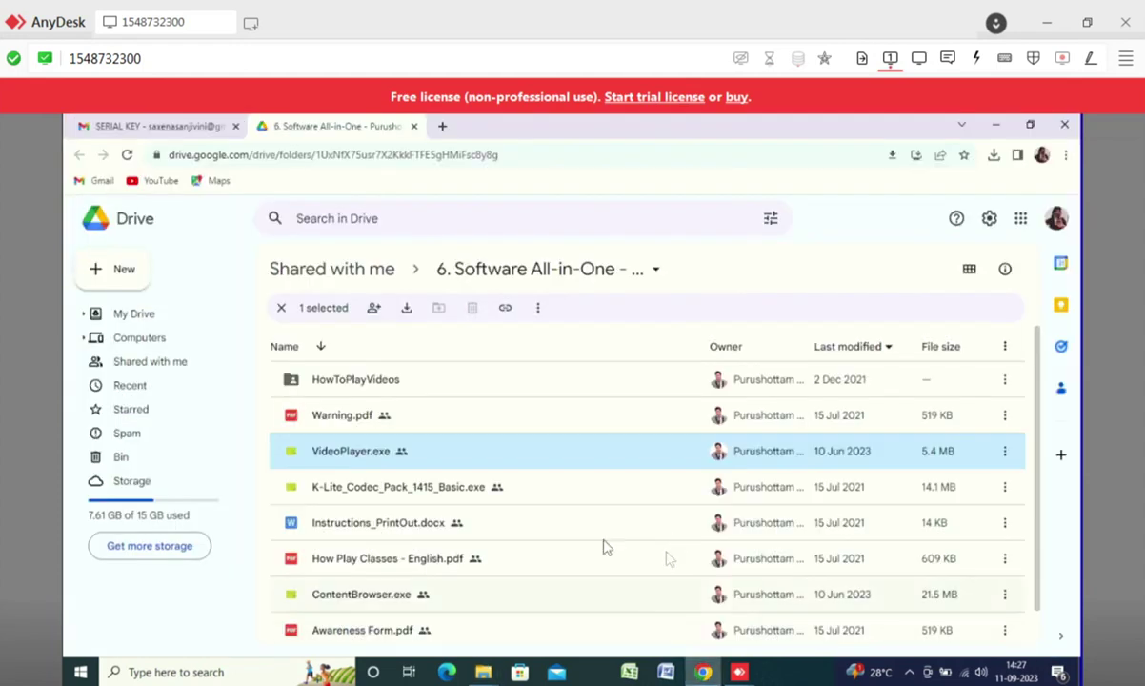
- Open the '1. CA Inter Costing Lecture Links & Software.pdf' attachment and follow its Daily Download Link
{"action": "left_click", "coordinate": [152, 126]}
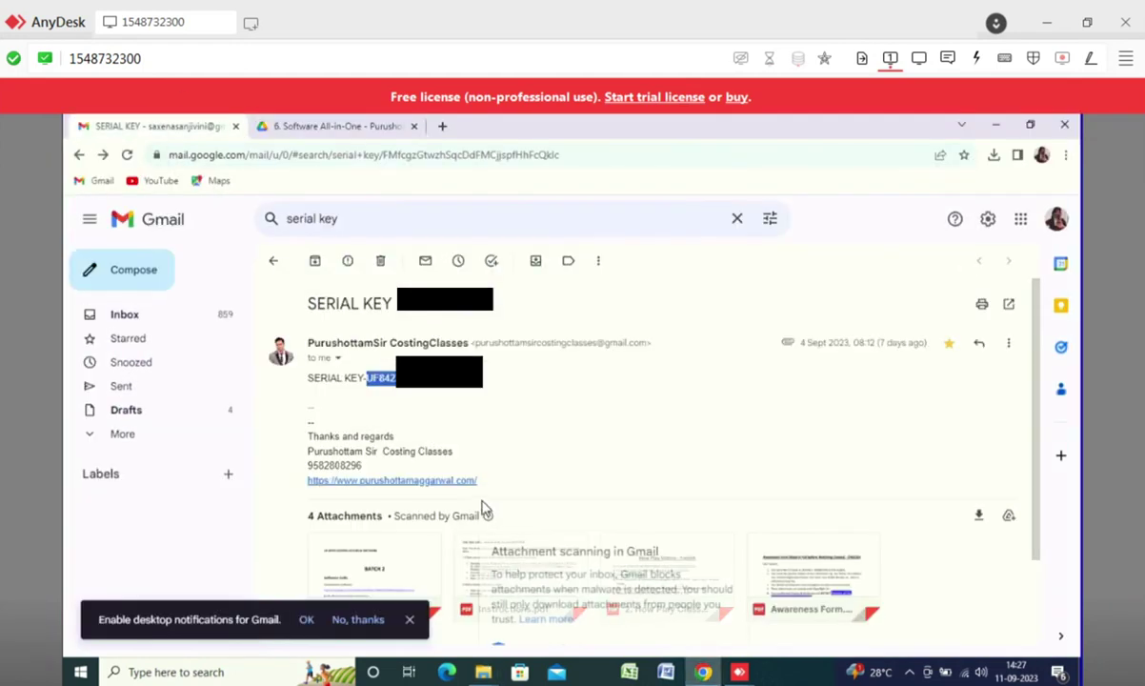
{"action": "scroll", "coordinate": [483, 508], "scroll_direction": "down", "scroll_amount": 1}
{"action": "left_click", "coordinate": [372, 493]}
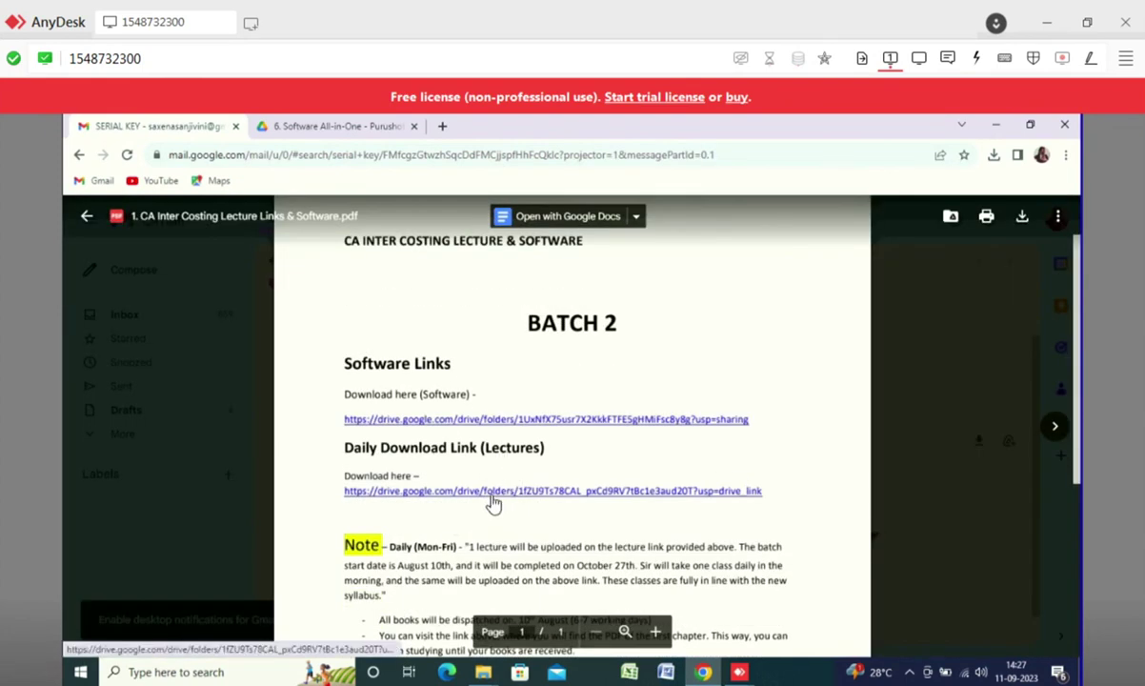
{"action": "left_click", "coordinate": [494, 492]}
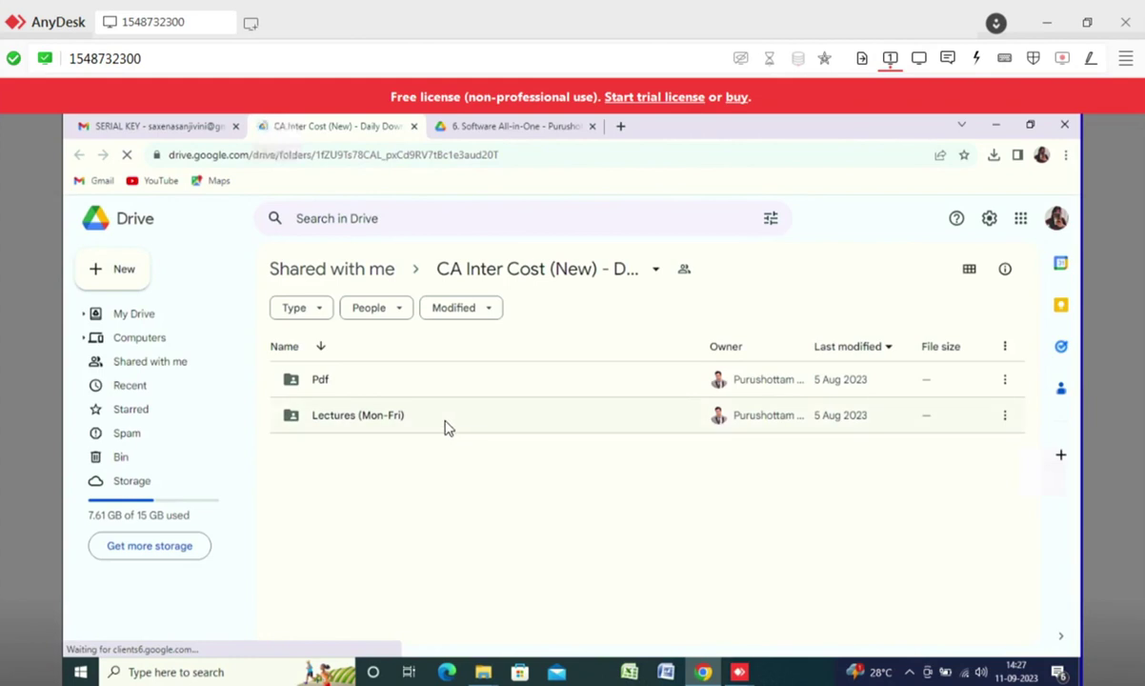
- Download the 3rd lecture from Lectures (Mon-Fri) > 2. Cost Sheet And Unit Costing, bypassing the virus-scan warning
{"action": "double_click", "coordinate": [446, 427]}
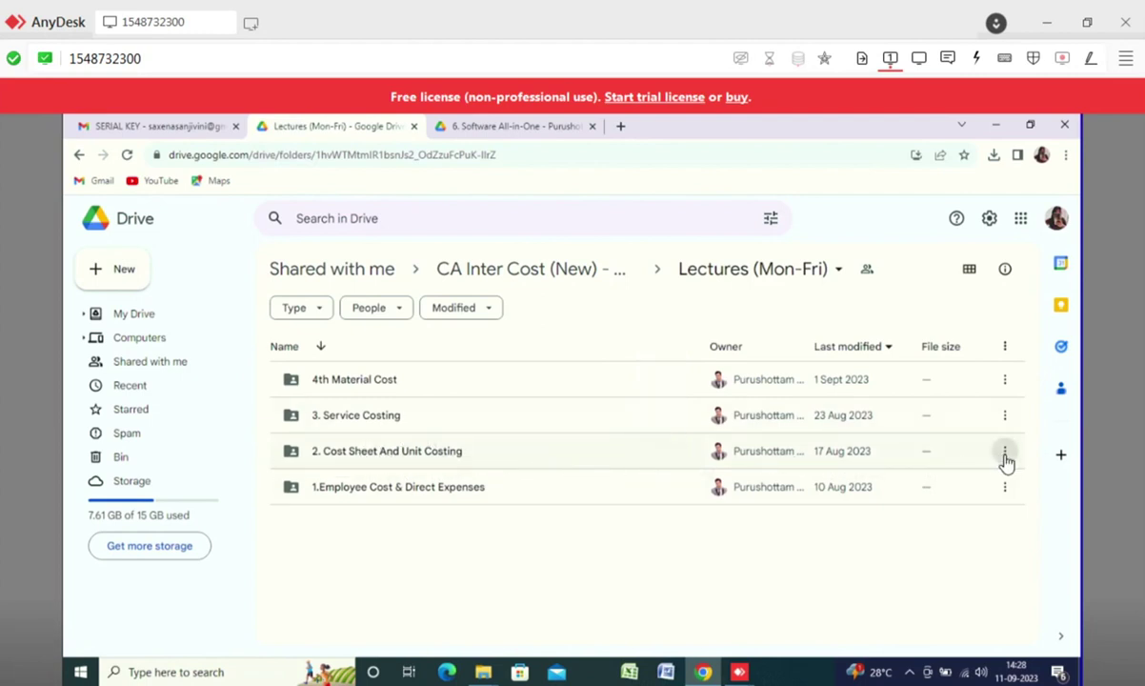
{"action": "double_click", "coordinate": [484, 463]}
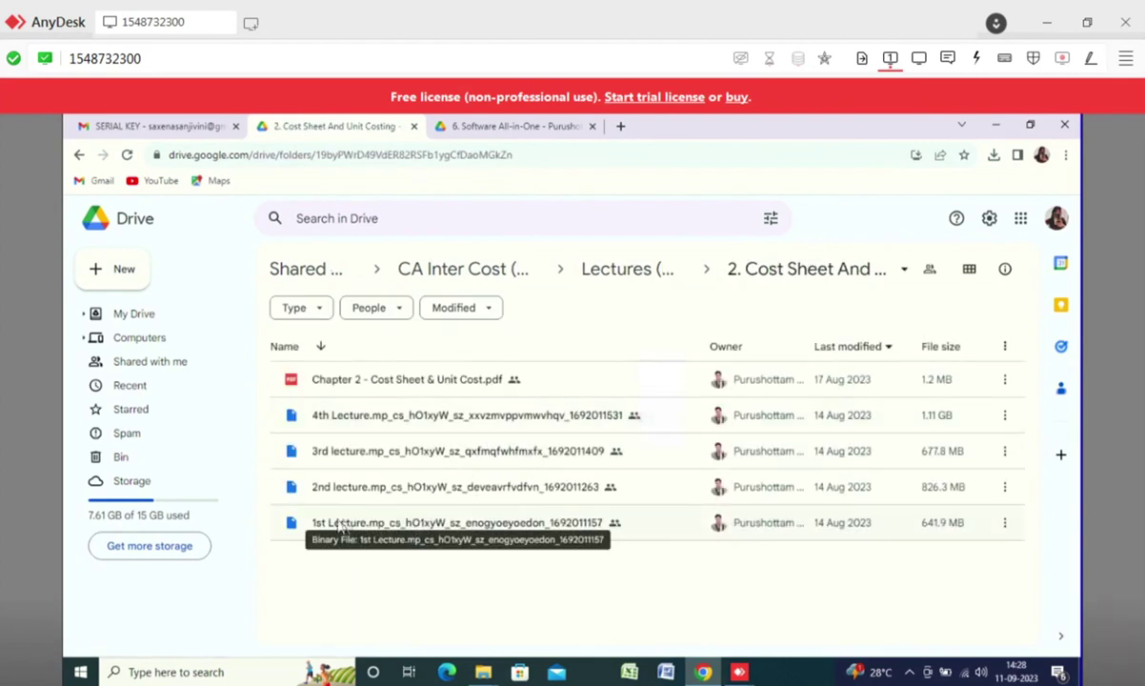
{"action": "left_click", "coordinate": [1005, 461]}
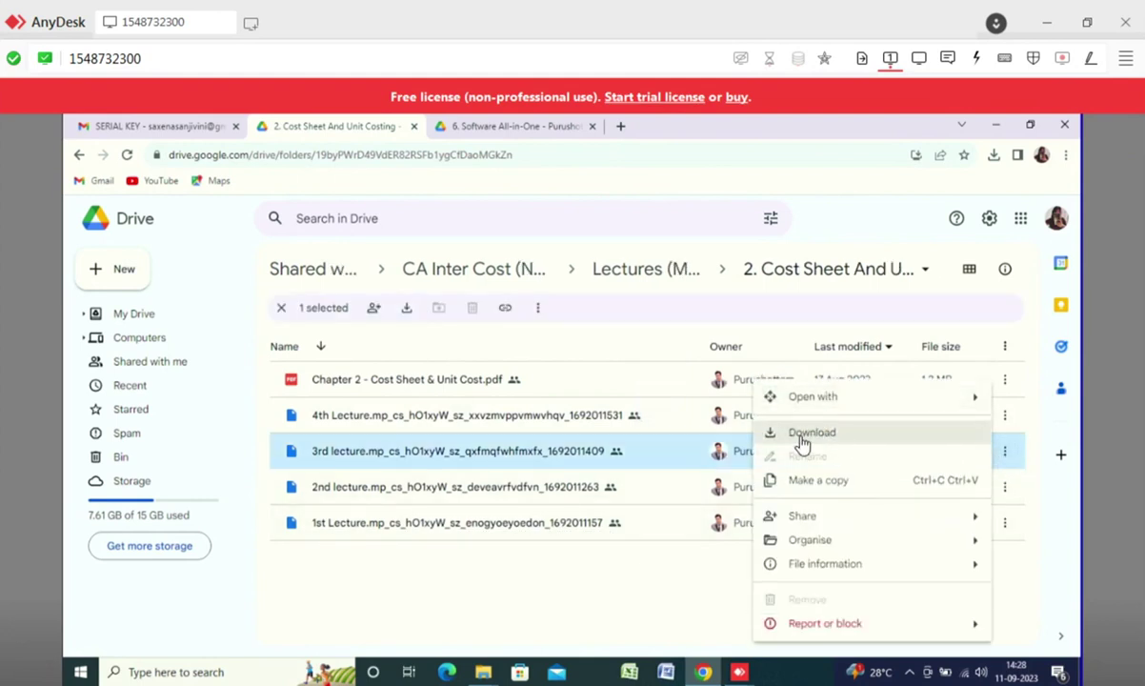
{"action": "left_click", "coordinate": [803, 444]}
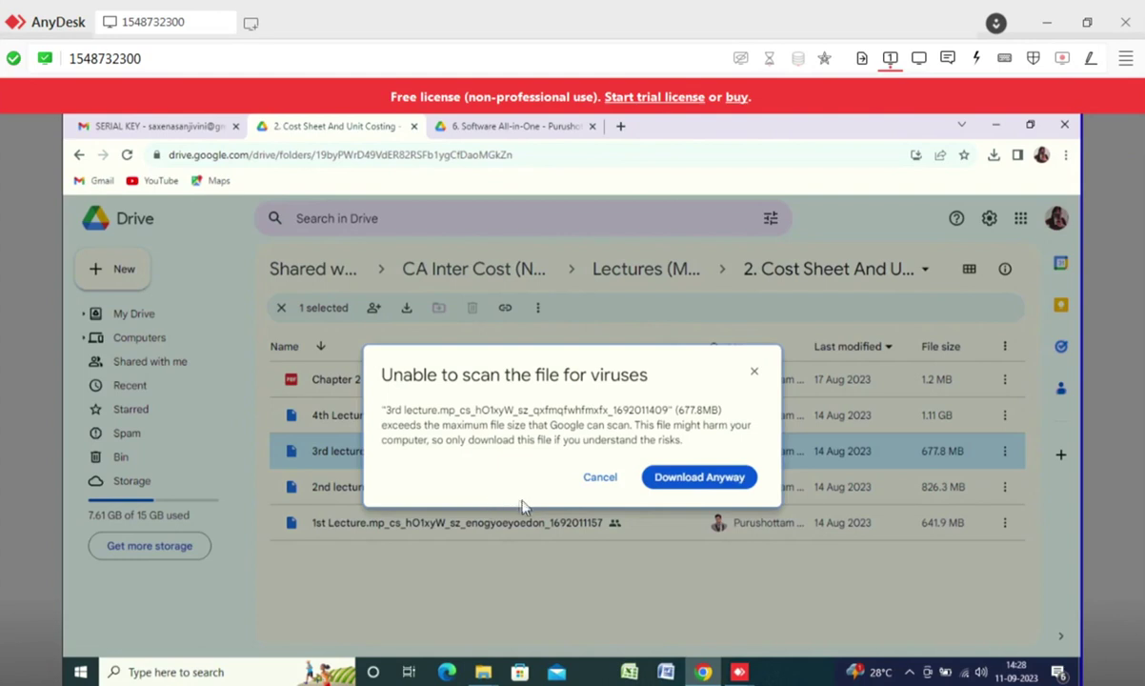
{"action": "left_click", "coordinate": [693, 479]}
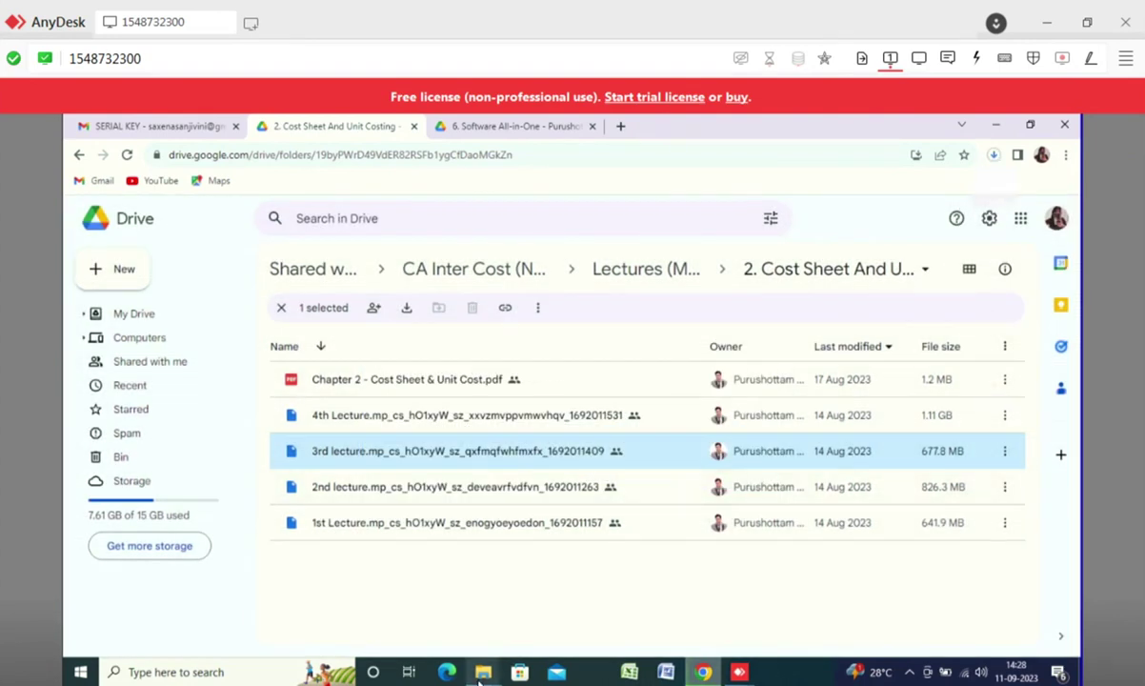
- Go up from the Chap 2 folder to Costing classes of PA sir and launch ContentBrowser
{"action": "mouse_move", "coordinate": [483, 673]}
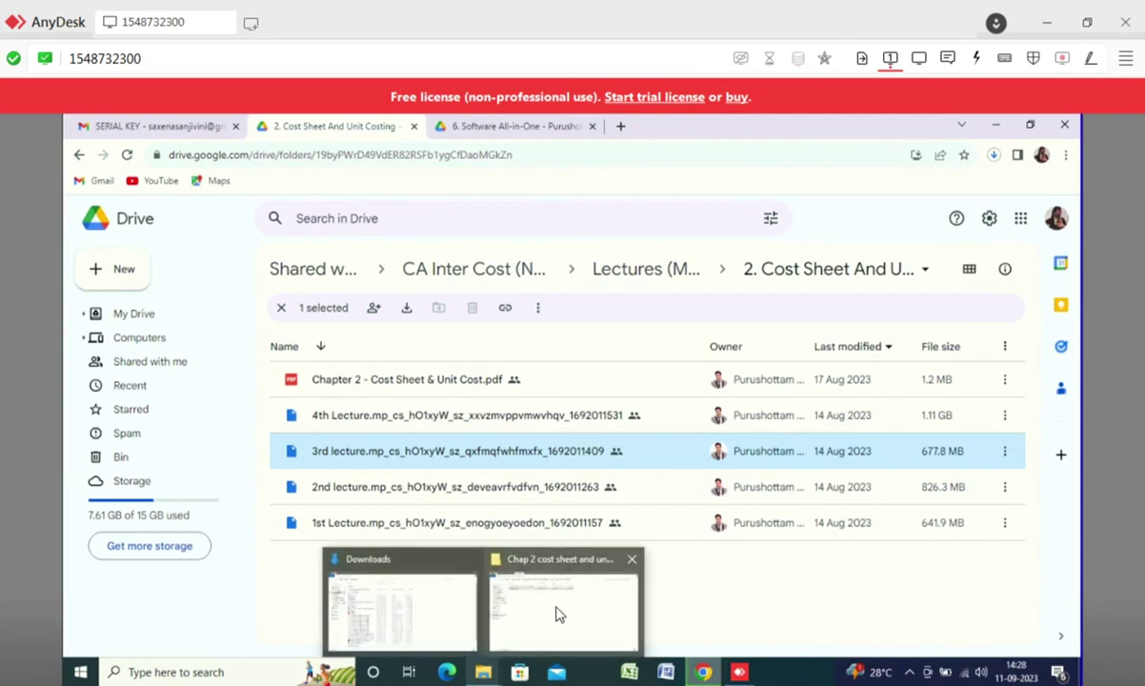
{"action": "left_click", "coordinate": [557, 613]}
{"action": "left_click", "coordinate": [133, 166]}
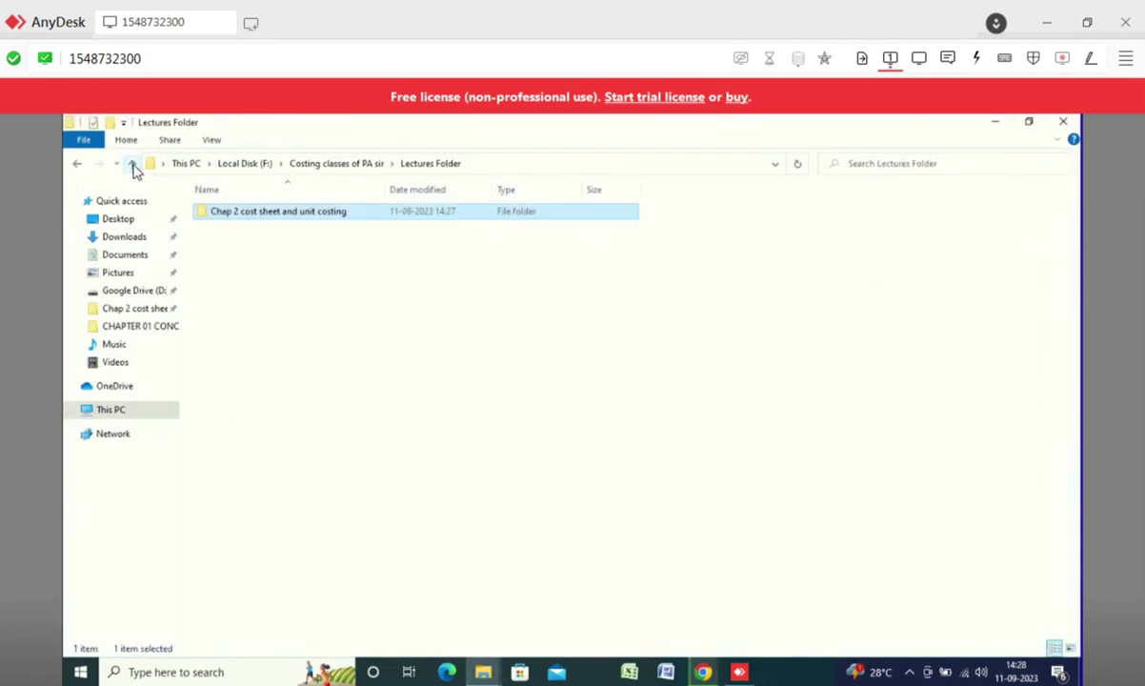
{"action": "left_click", "coordinate": [133, 166]}
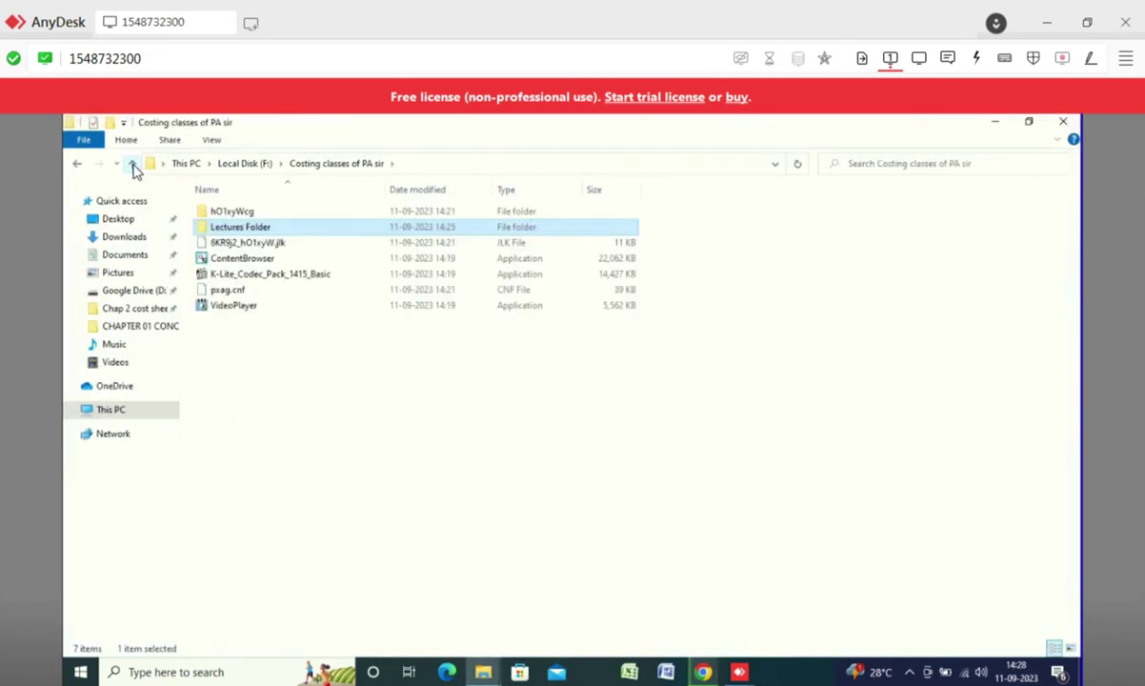
{"action": "left_click", "coordinate": [243, 276]}
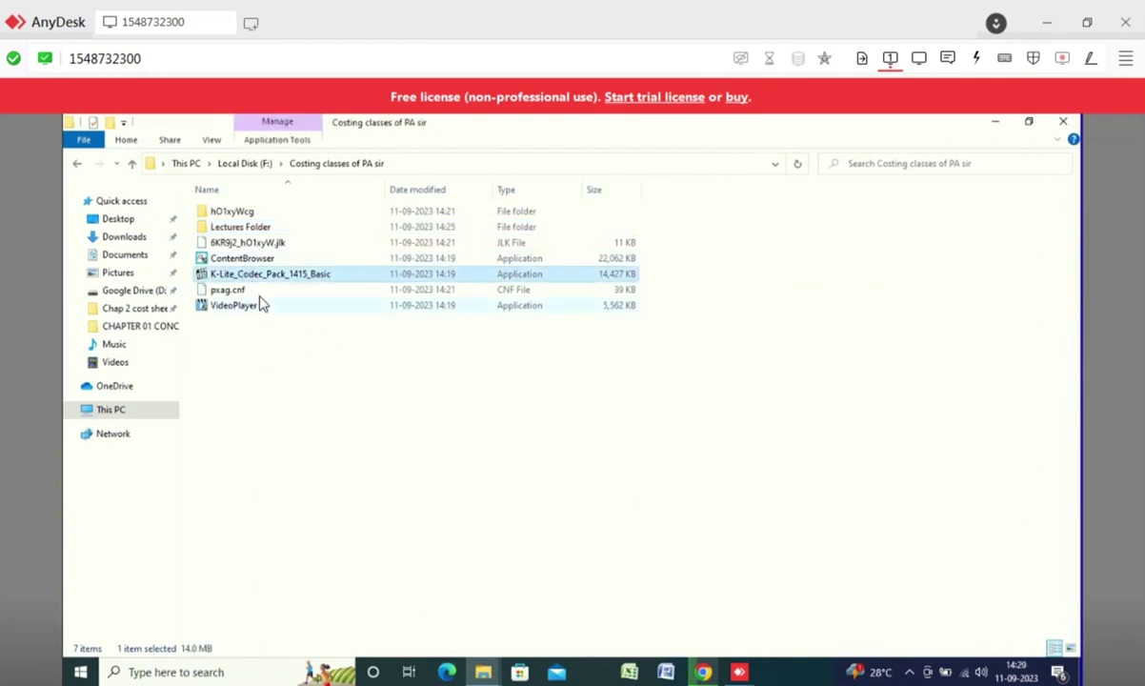
{"action": "left_click", "coordinate": [257, 258]}
{"action": "left_click", "coordinate": [317, 441]}
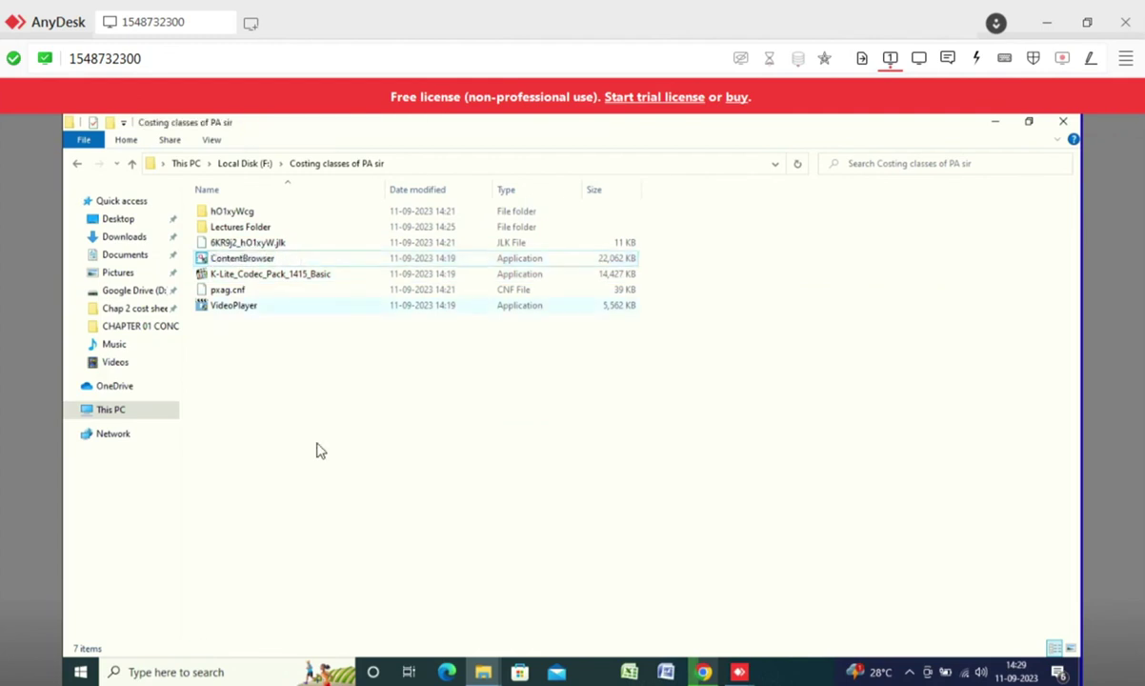
{"action": "left_click", "coordinate": [255, 261]}
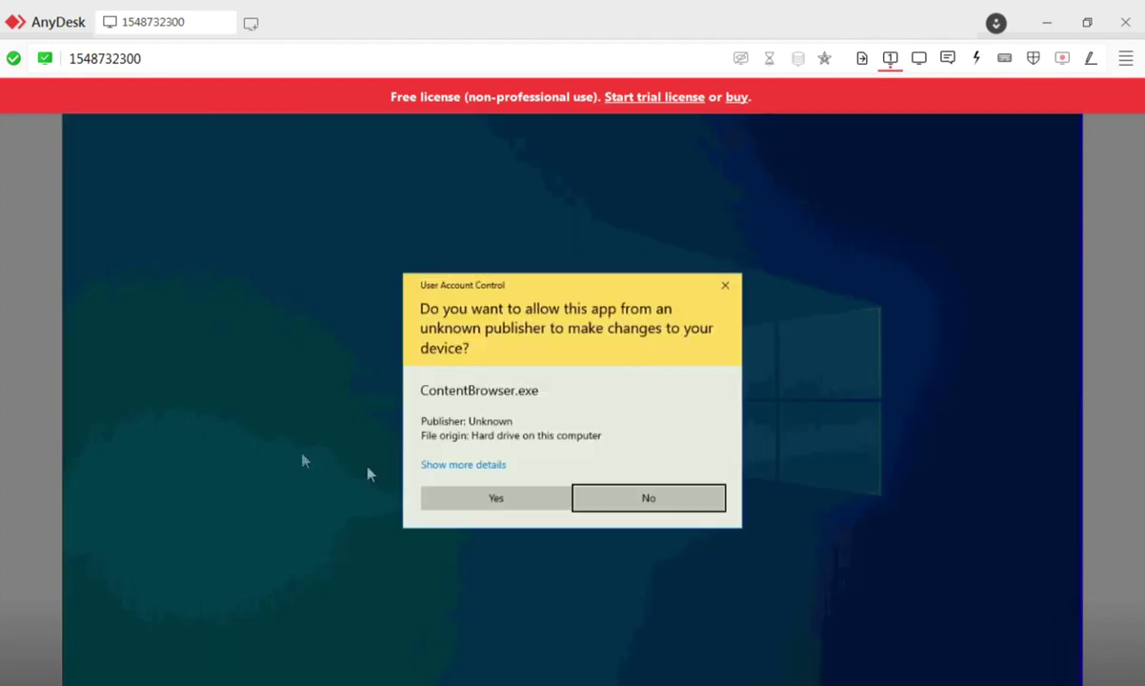
- Allow ContentBrowser to run and expand 'Chap 2 cost sheet and unit costing' to show 2nd lecture
{"action": "left_click", "coordinate": [501, 504]}
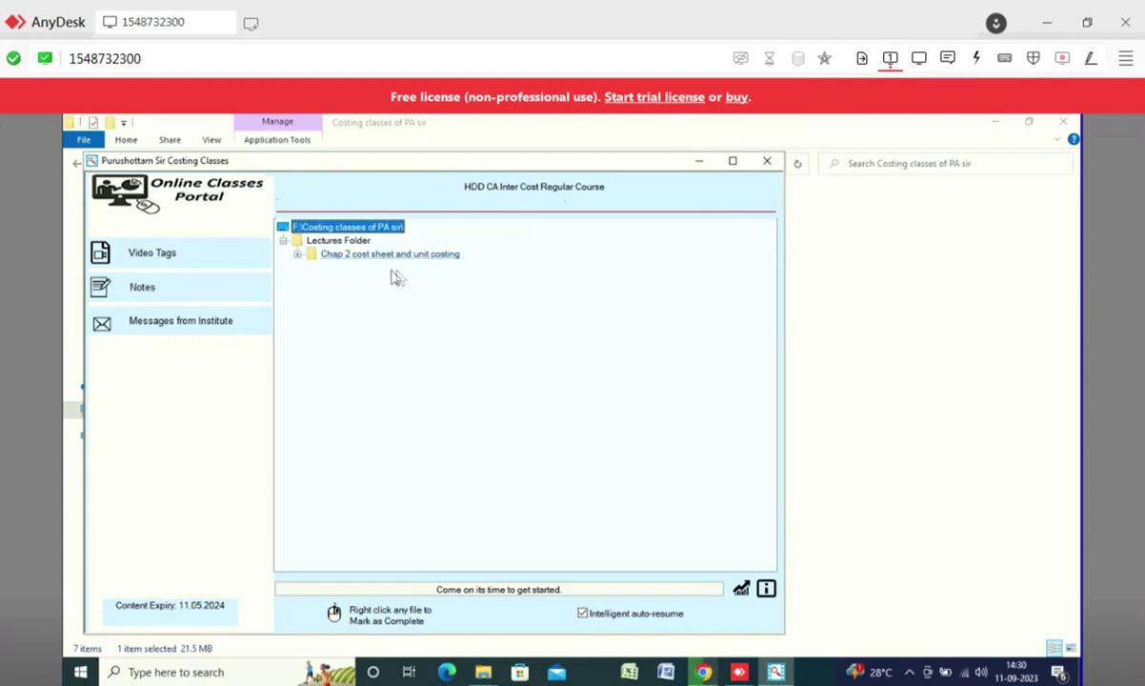
{"action": "left_click", "coordinate": [360, 257]}
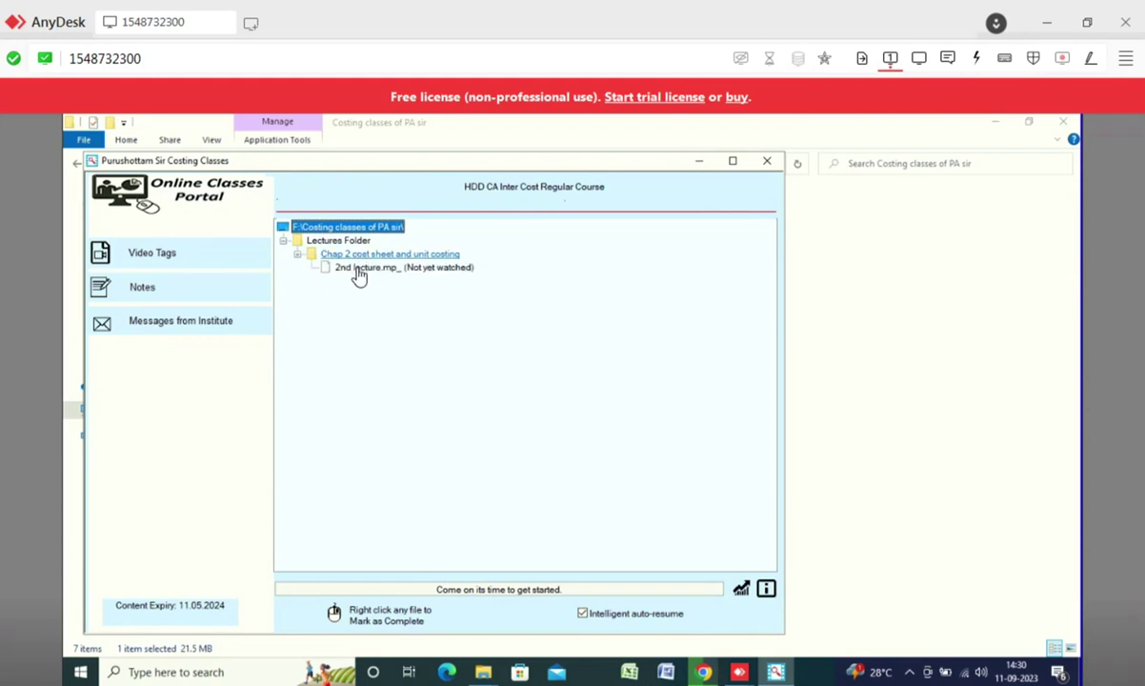